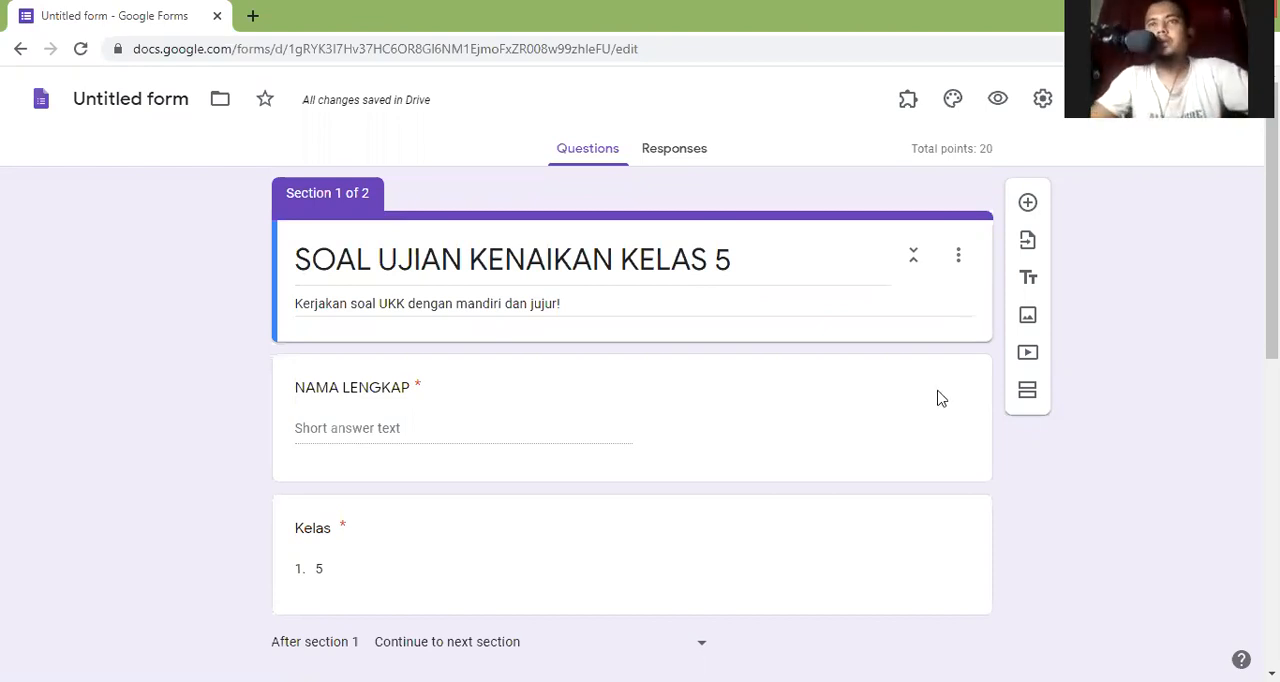
# - Review both sections of the SOAL UJIAN KENAIKAN KELAS 5 form, including the answer options of the question about permainan bola besar
pyautogui.scroll(-1, 938, 398)
pyautogui.scroll(-4, 791, 411)
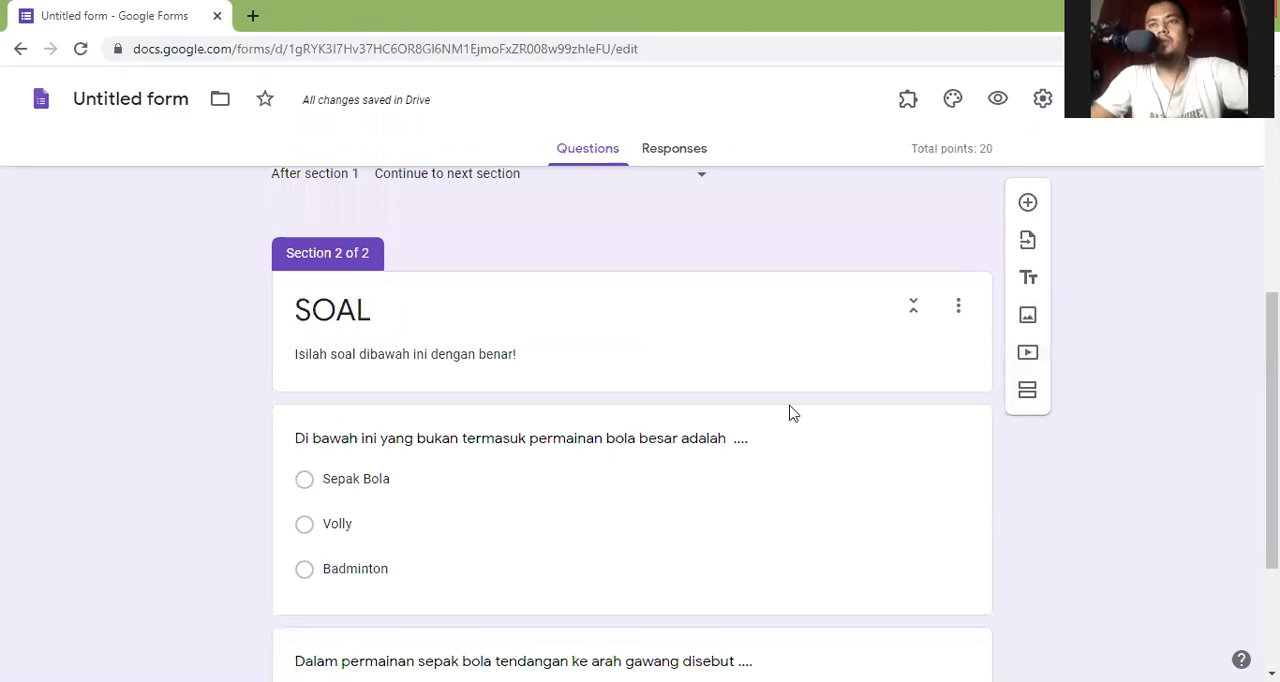
pyautogui.scroll(-2, 703, 388)
pyautogui.scroll(5, 703, 388)
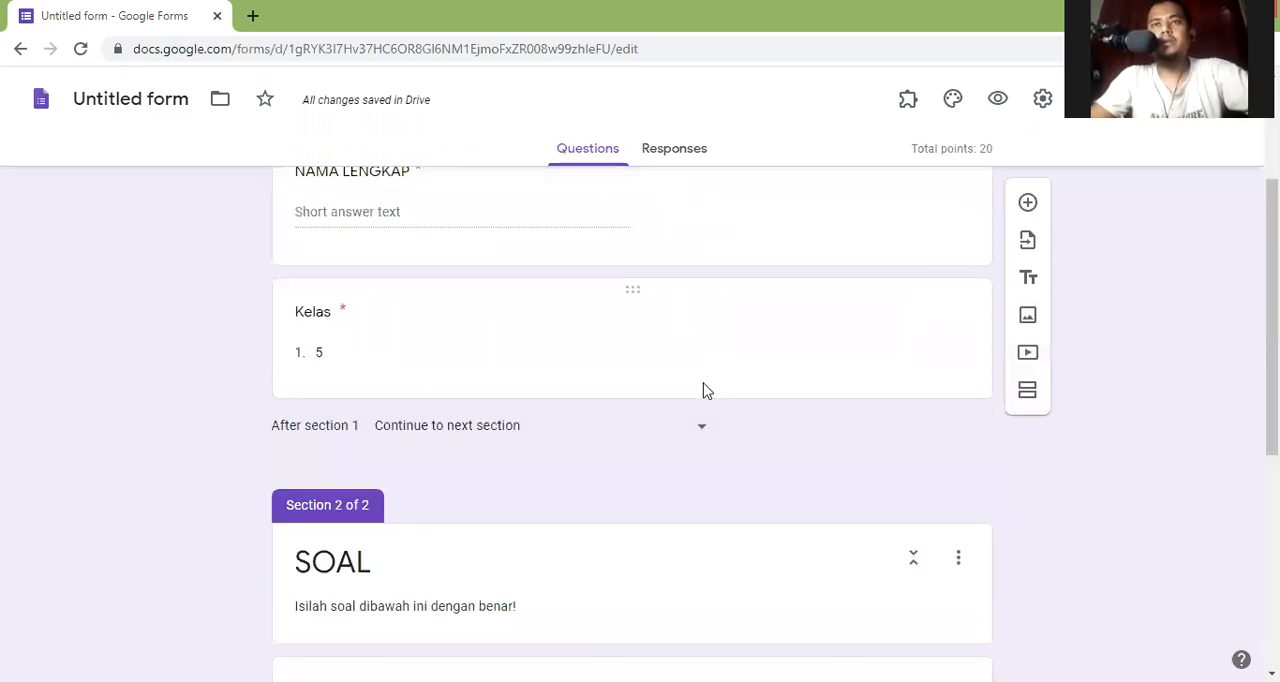
pyautogui.scroll(2, 703, 390)
pyautogui.scroll(-1, 703, 390)
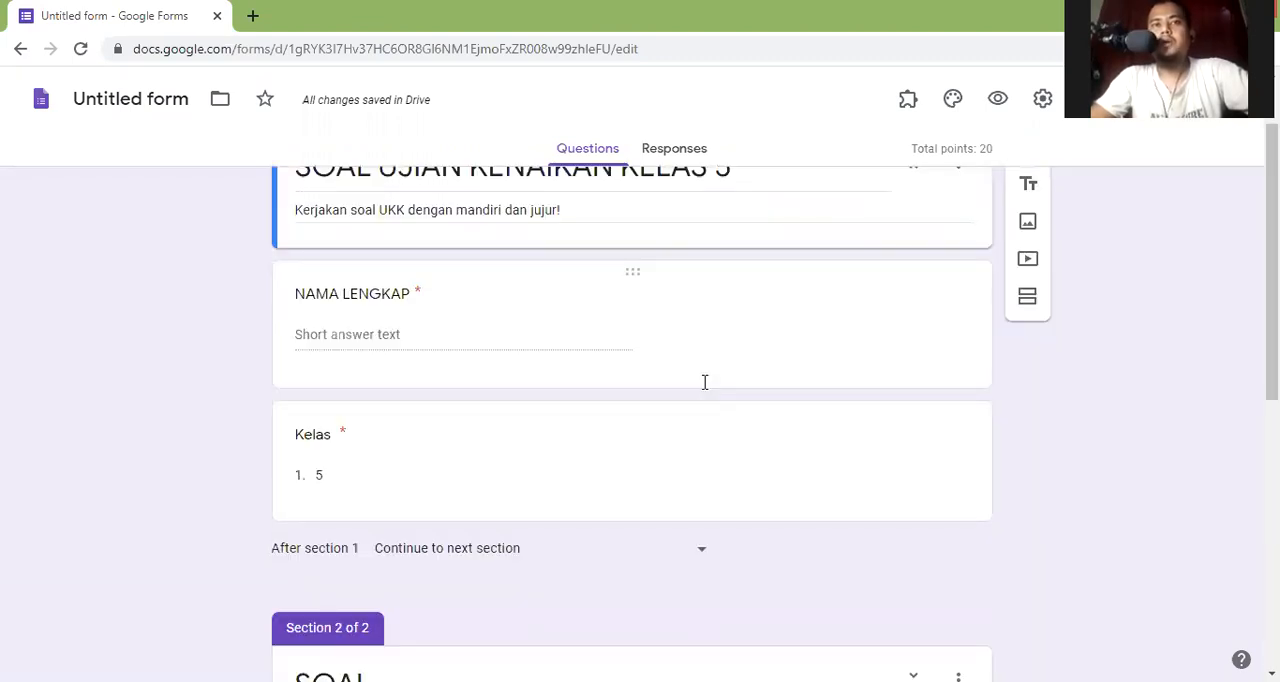
pyautogui.scroll(-1, 704, 381)
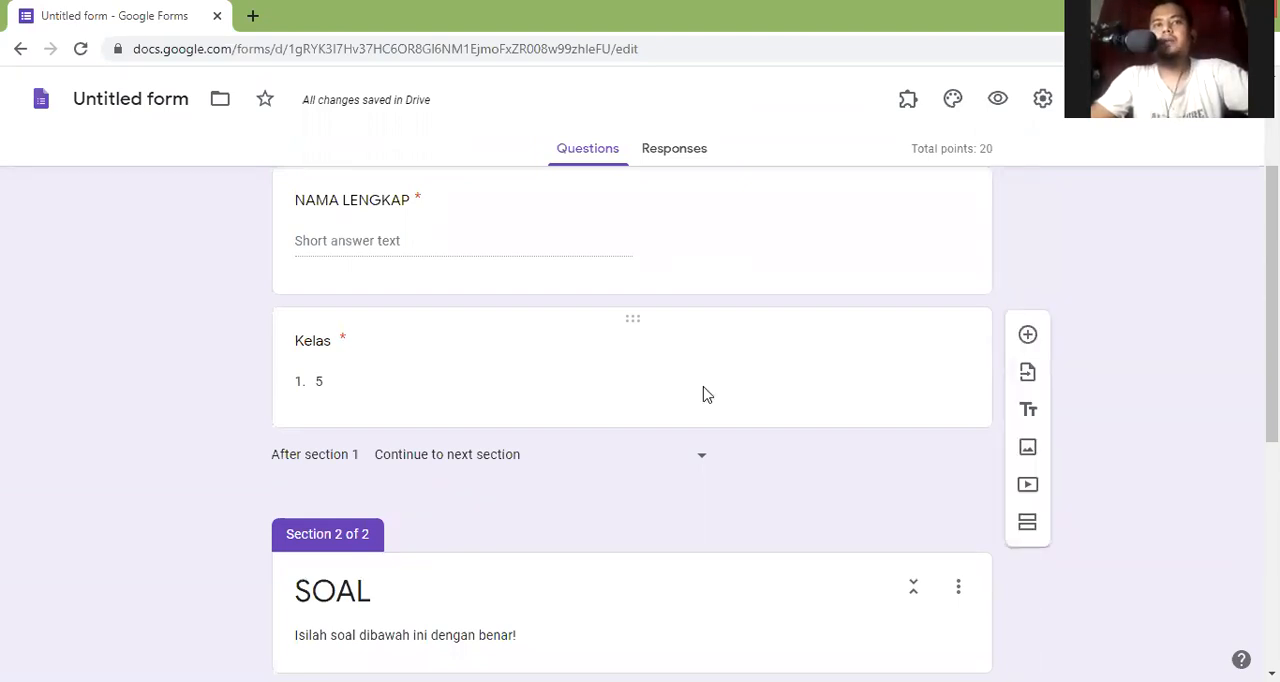
pyautogui.scroll(2, 705, 394)
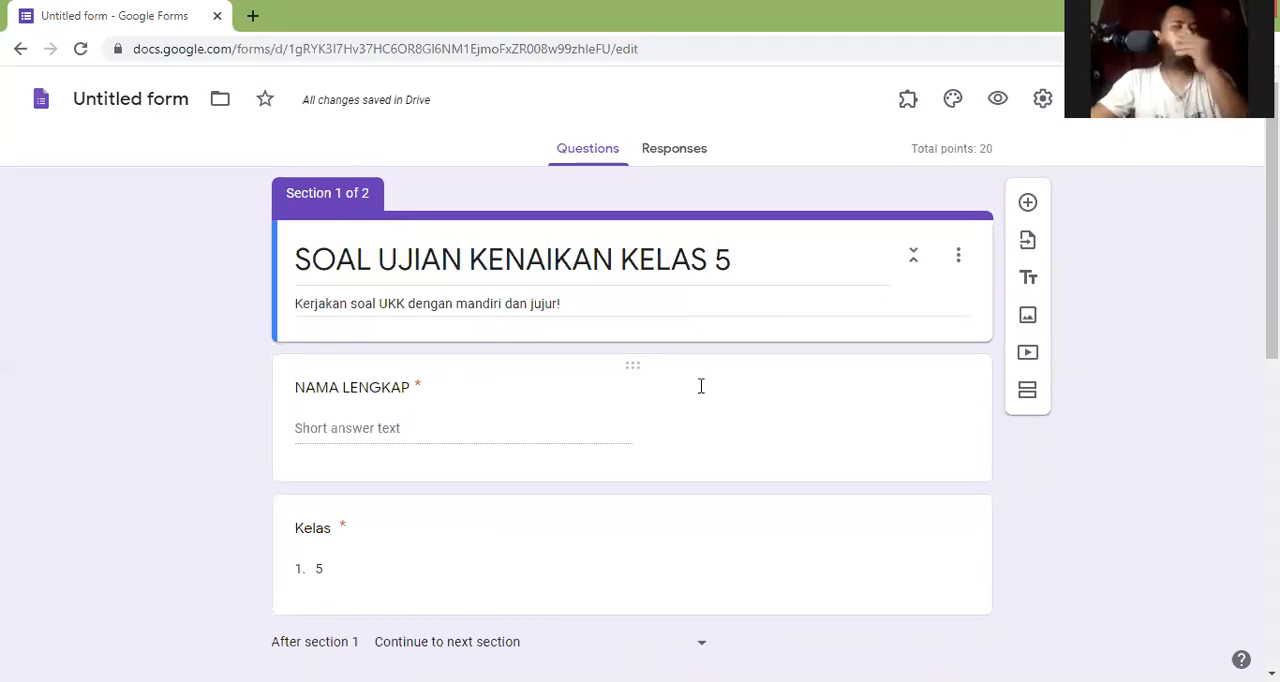
pyautogui.scroll(-2, 701, 386)
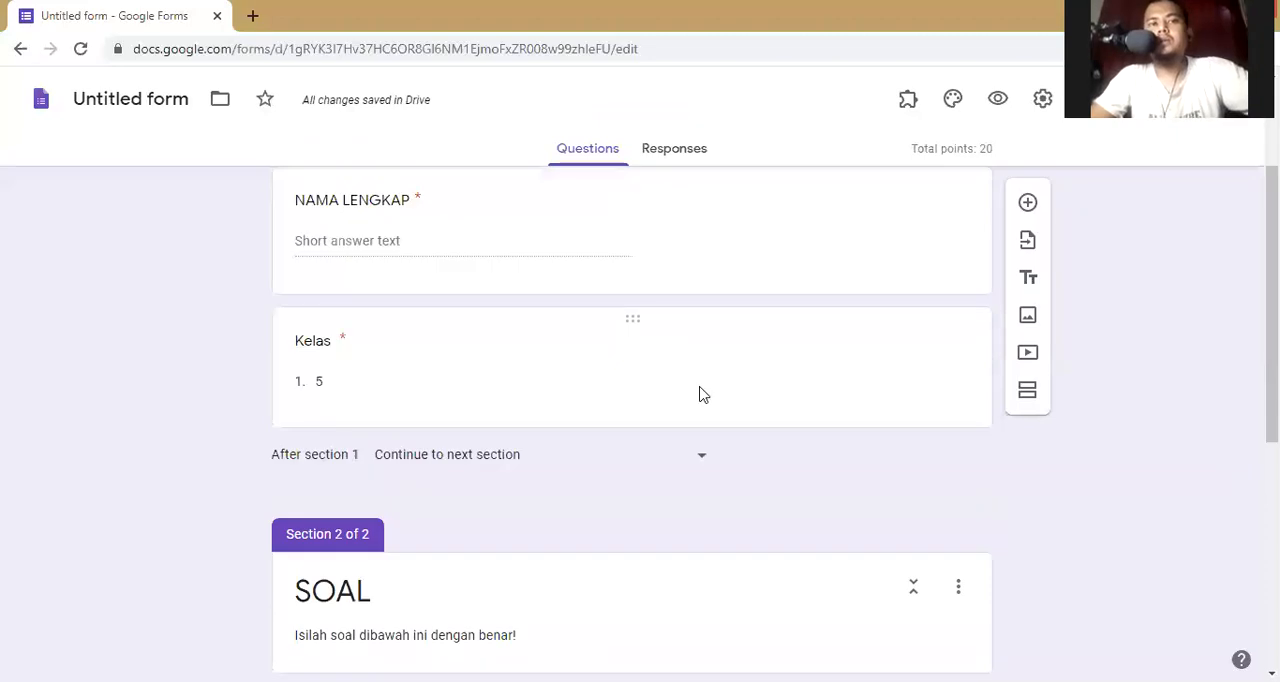
pyautogui.scroll(-5, 701, 394)
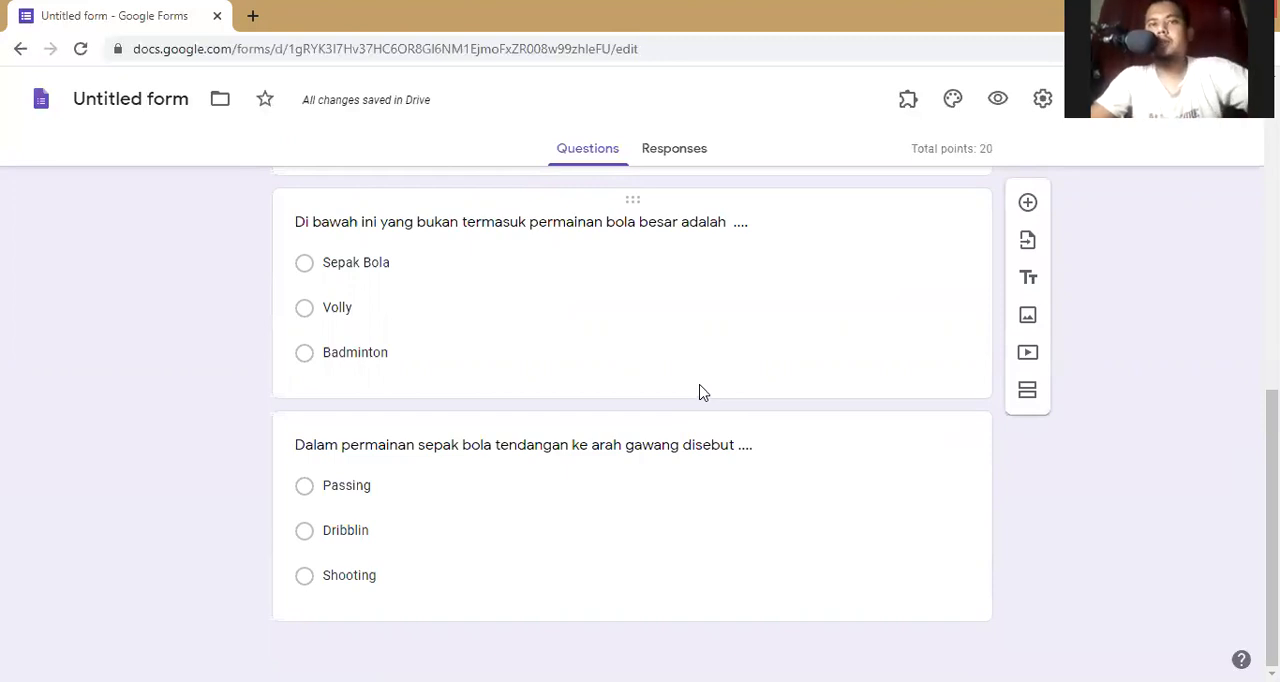
pyautogui.scroll(15, 700, 392)
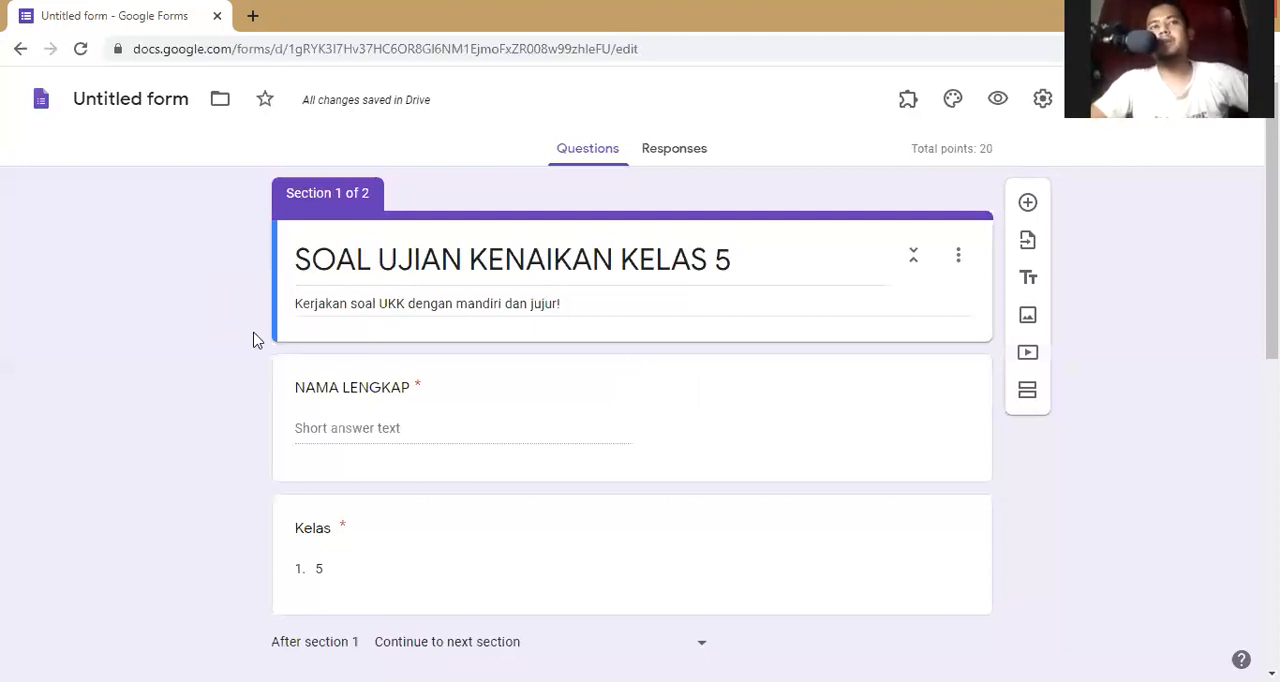
pyautogui.scroll(-2, 253, 340)
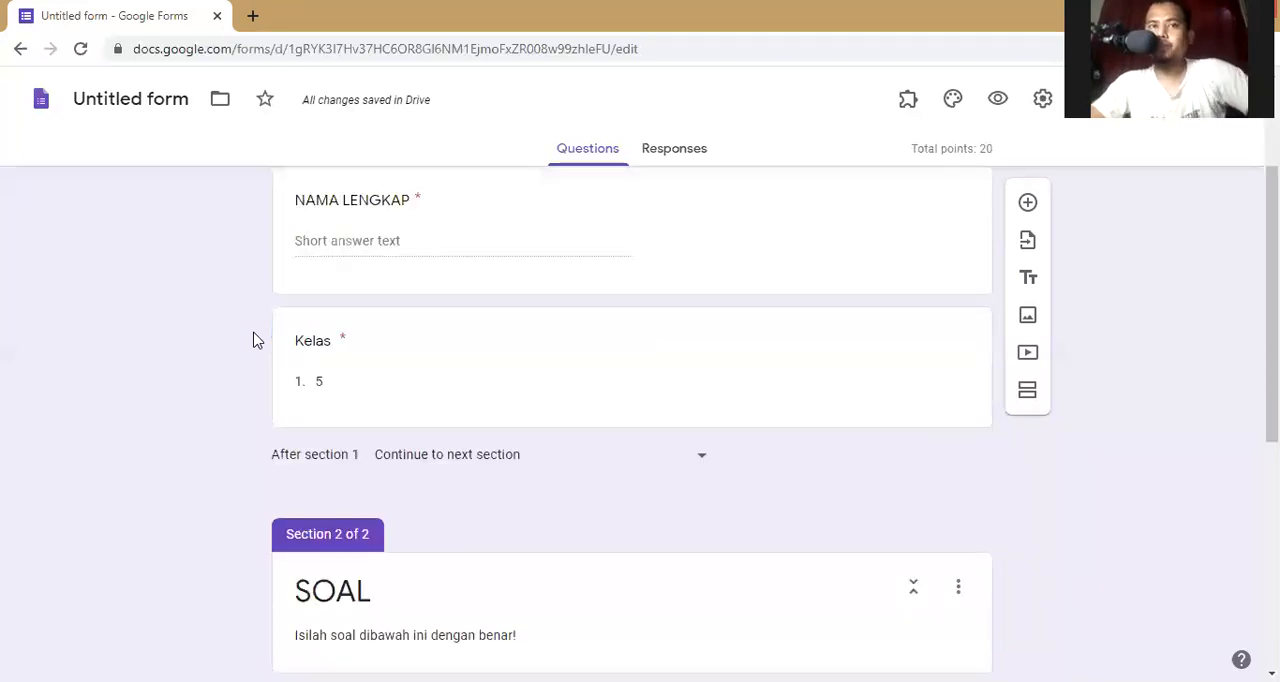
pyautogui.scroll(1, 253, 340)
pyautogui.scroll(-5, 253, 340)
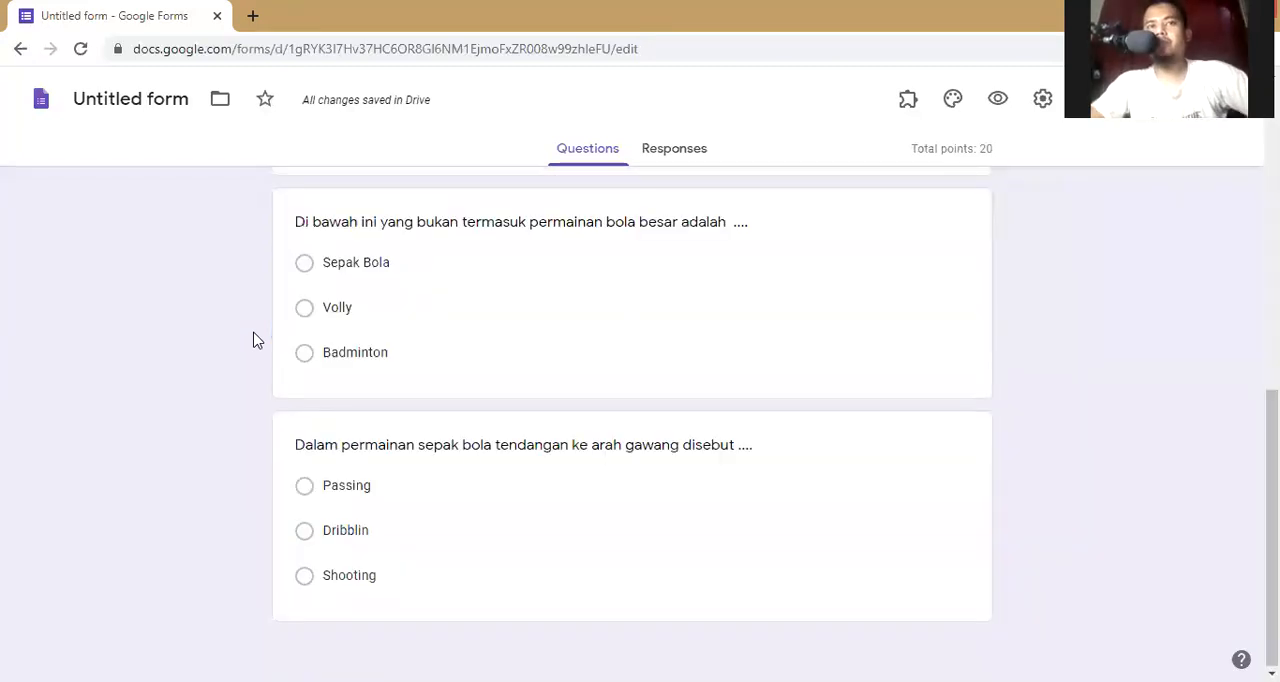
pyautogui.scroll(10, 253, 340)
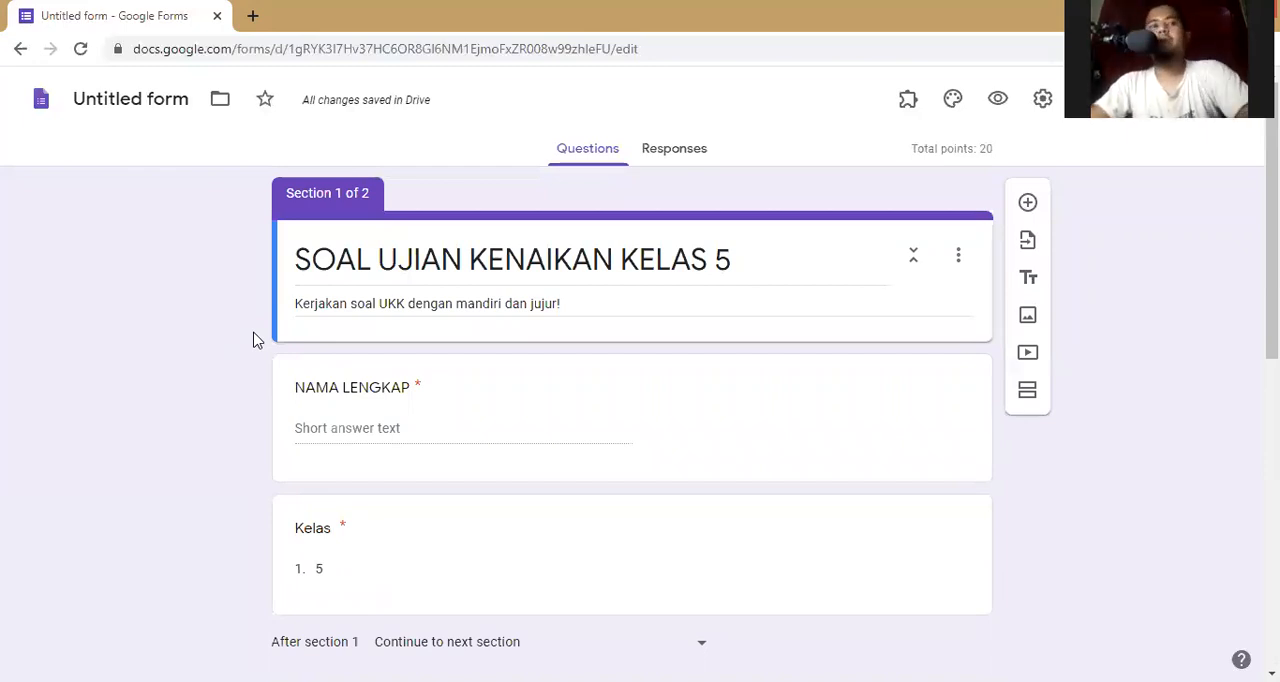
pyautogui.scroll(-4, 253, 340)
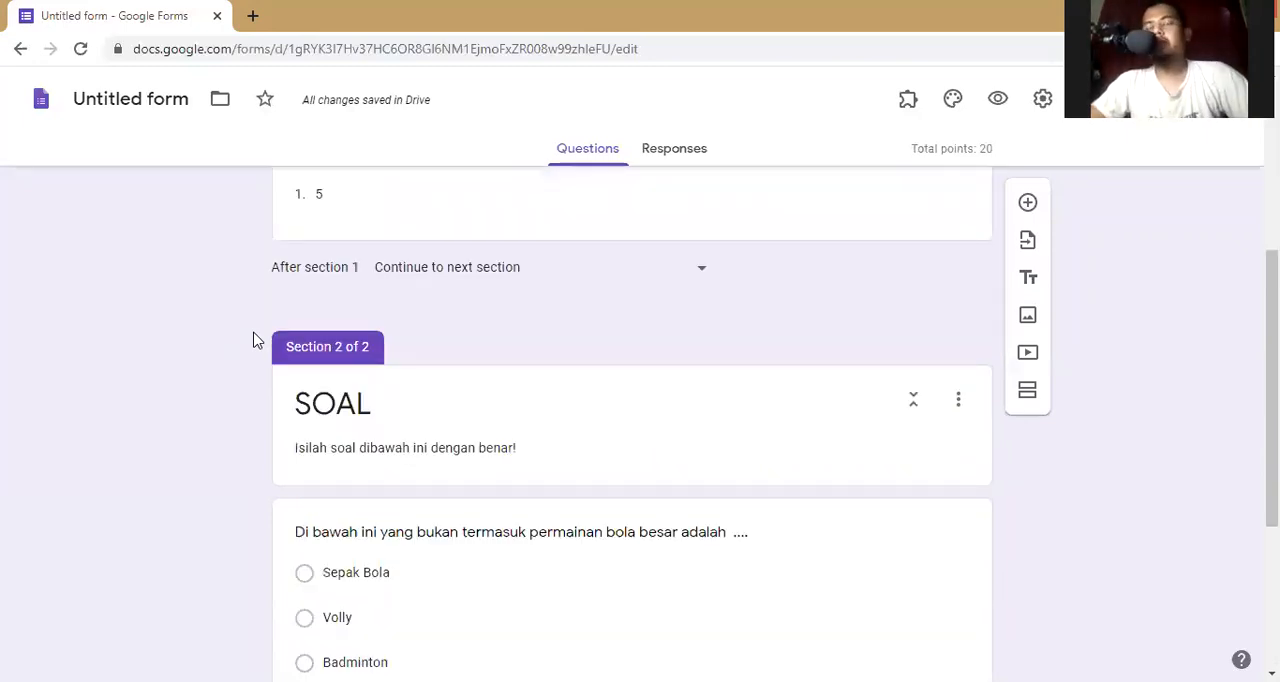
pyautogui.scroll(4, 253, 340)
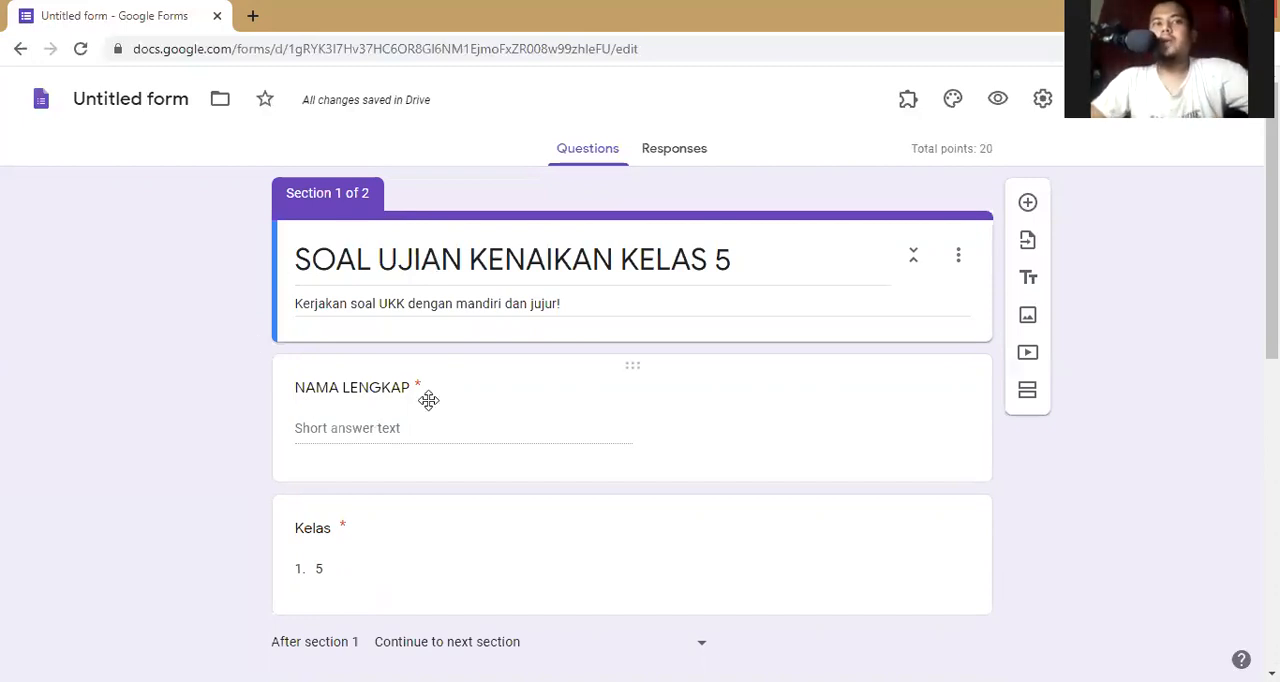
pyautogui.scroll(-1, 300, 357)
pyautogui.scroll(-3, 346, 426)
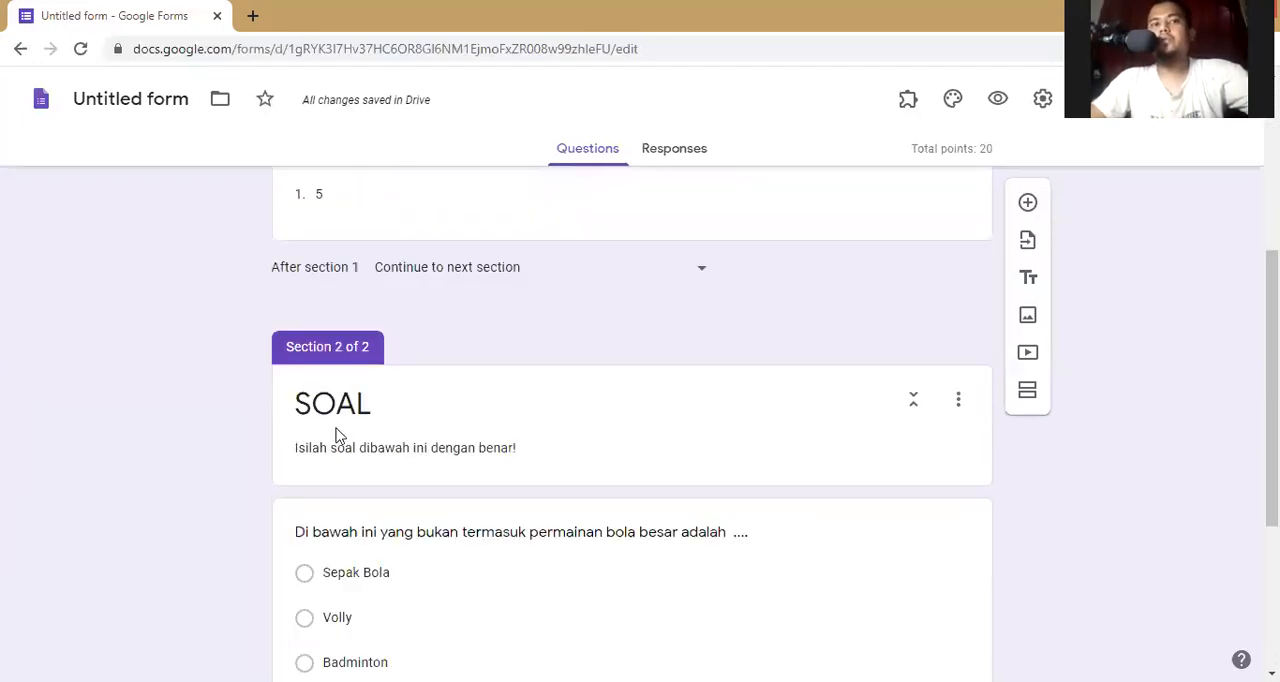
pyautogui.scroll(3, 338, 436)
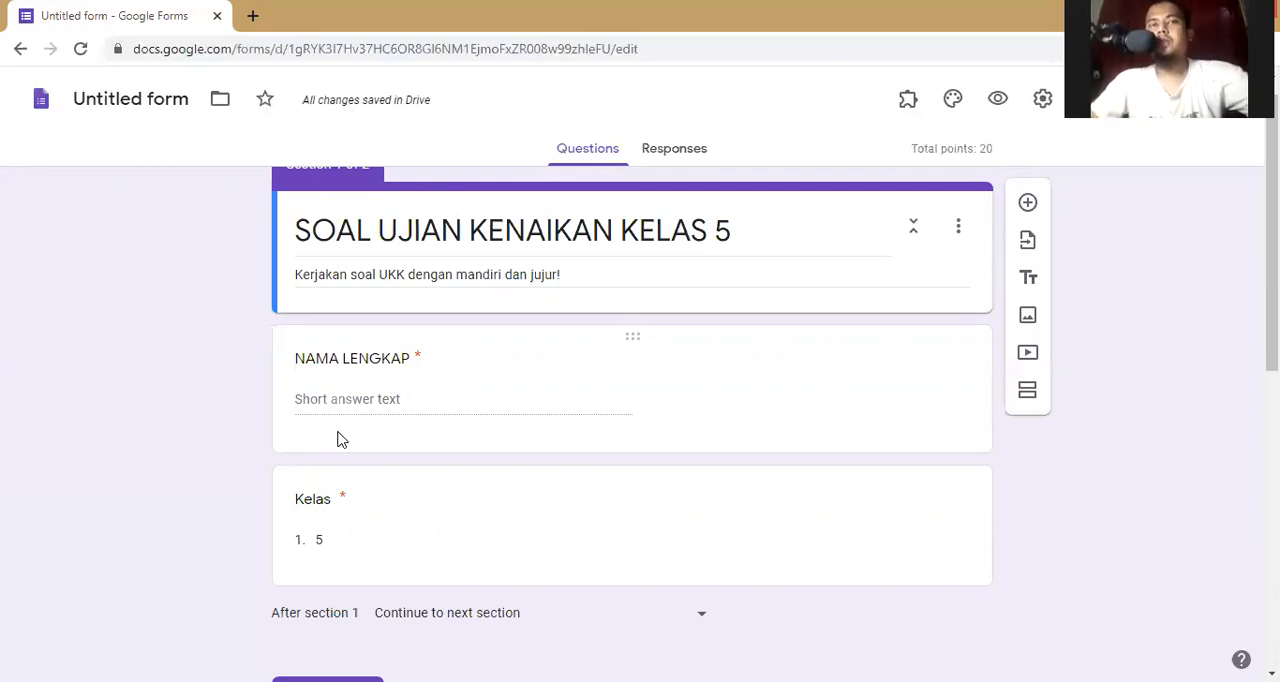
pyautogui.scroll(1, 338, 440)
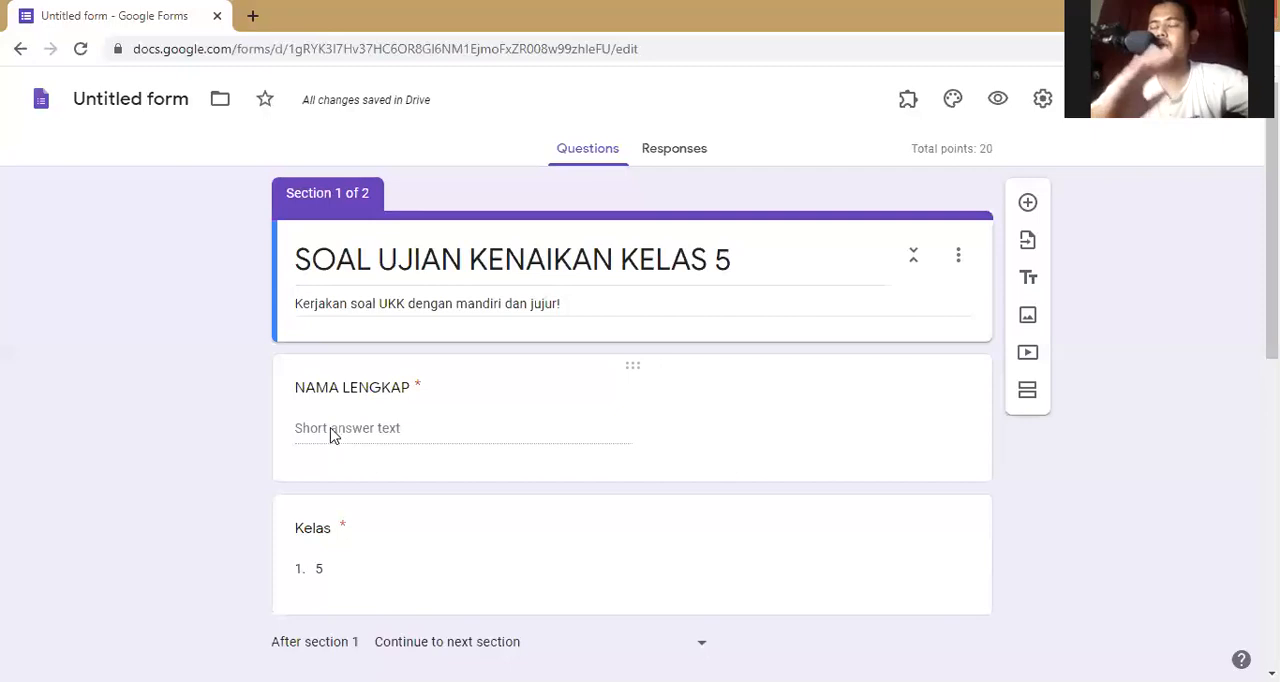
pyautogui.scroll(-6, 335, 420)
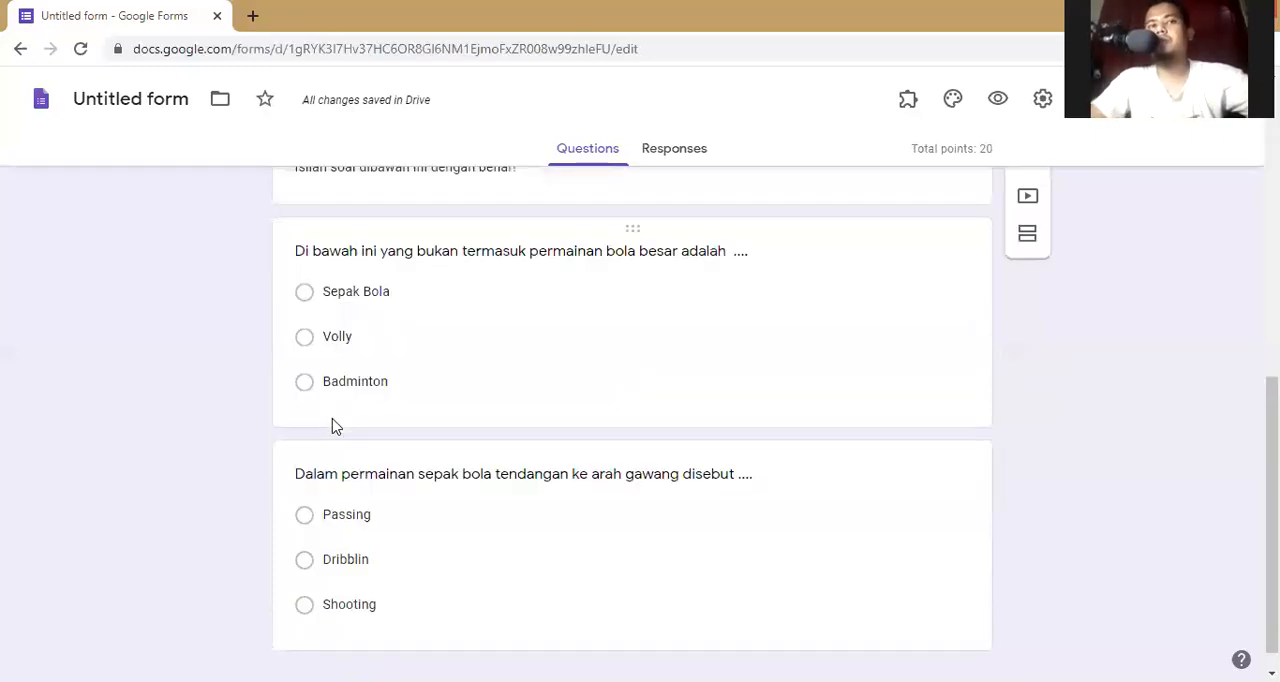
pyautogui.scroll(-1, 333, 415)
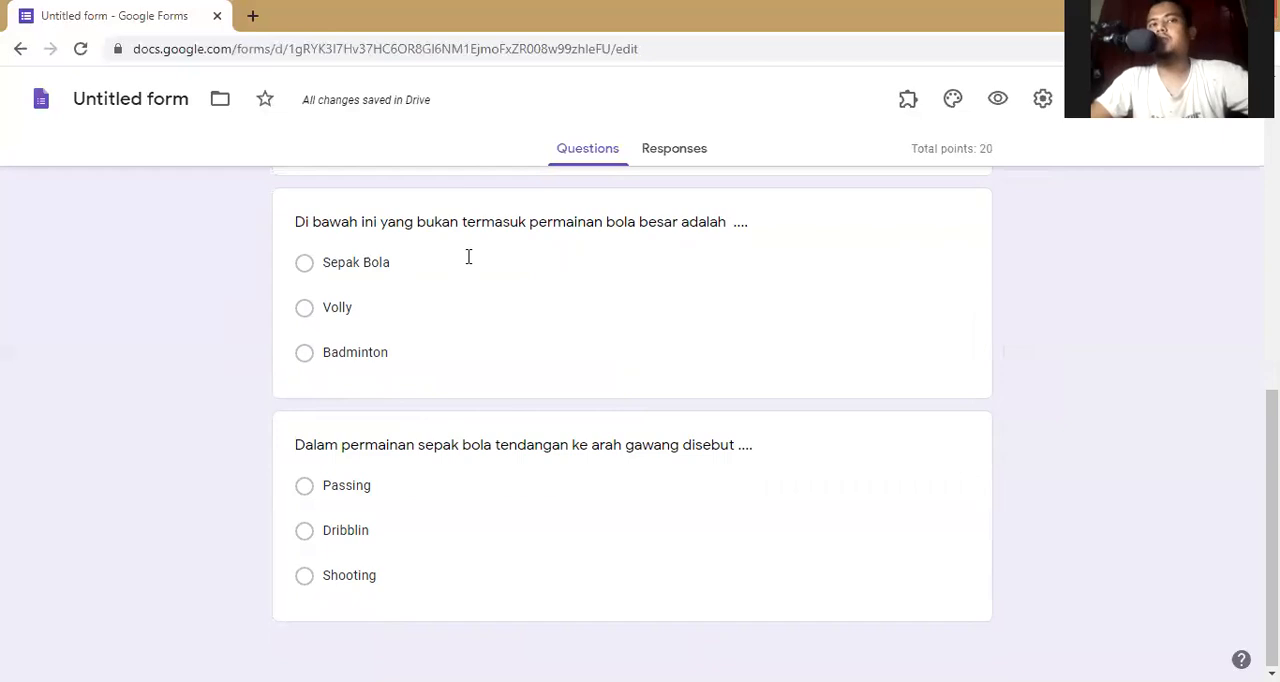
pyautogui.click(498, 312)
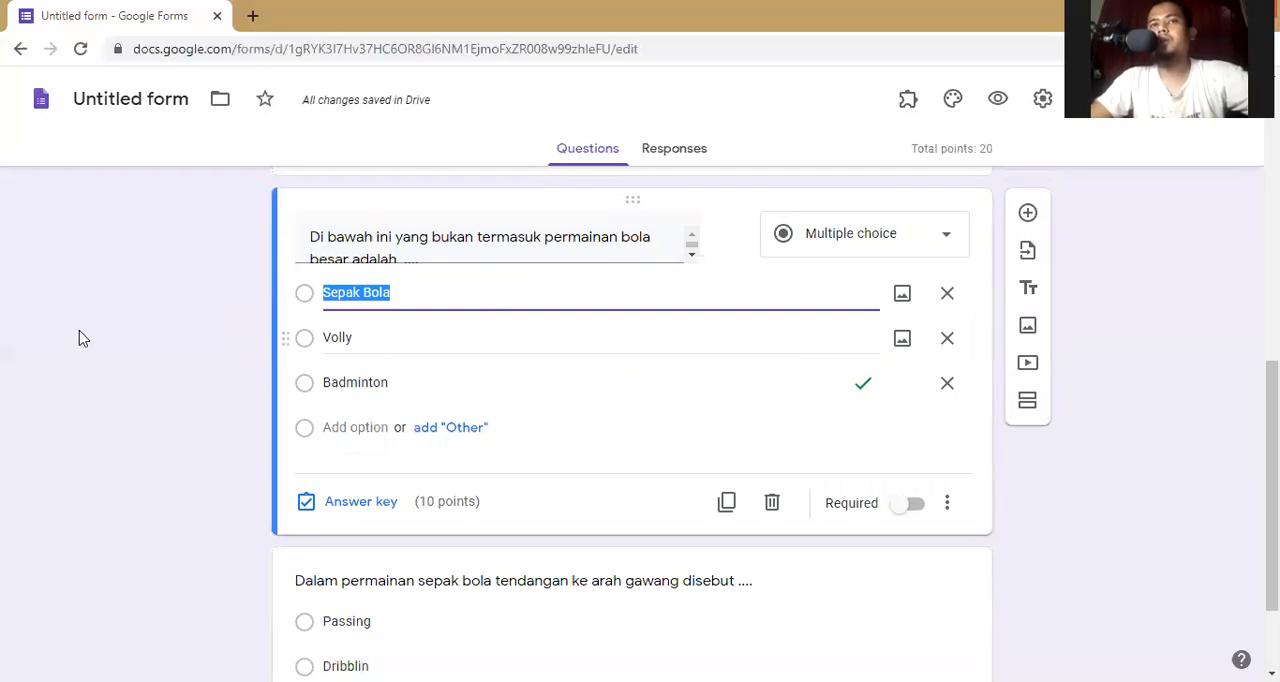
pyautogui.click(120, 322)
pyautogui.scroll(-2, 174, 424)
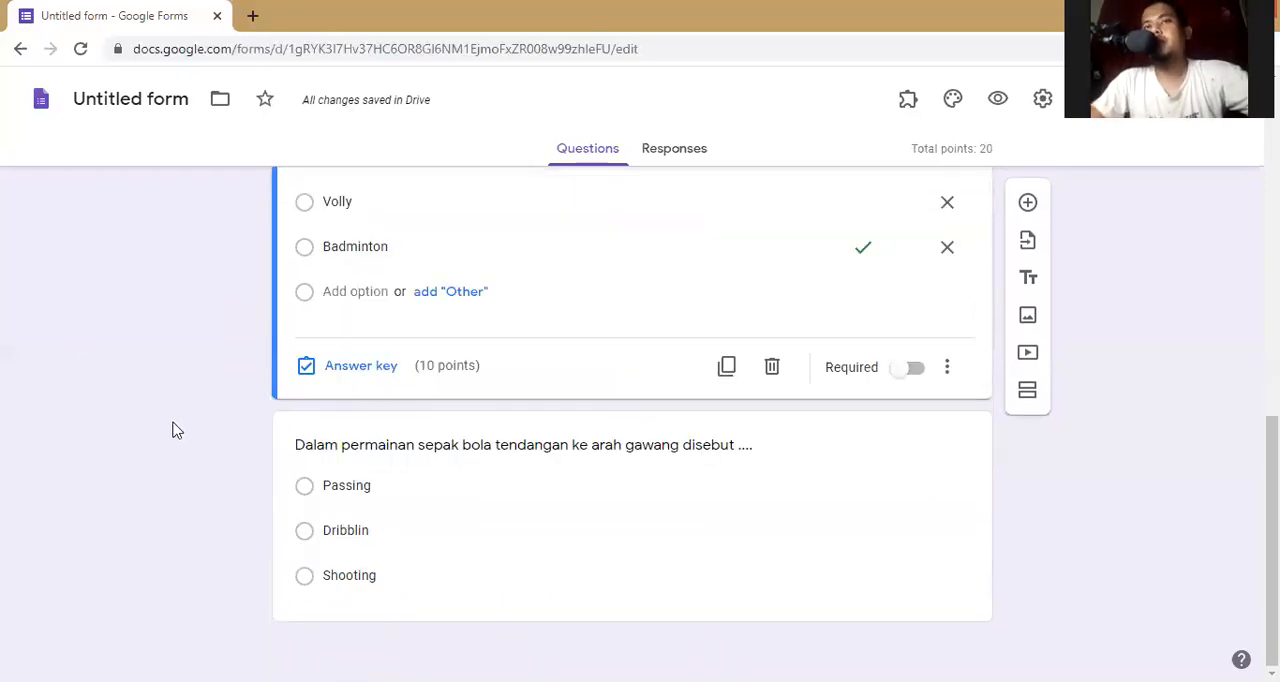
# - Duplicate the question "Dalam permainan sepak bola tendangan ke arah gawang disebut ...." and change the copy's question type to Short answer
pyautogui.click(721, 474)
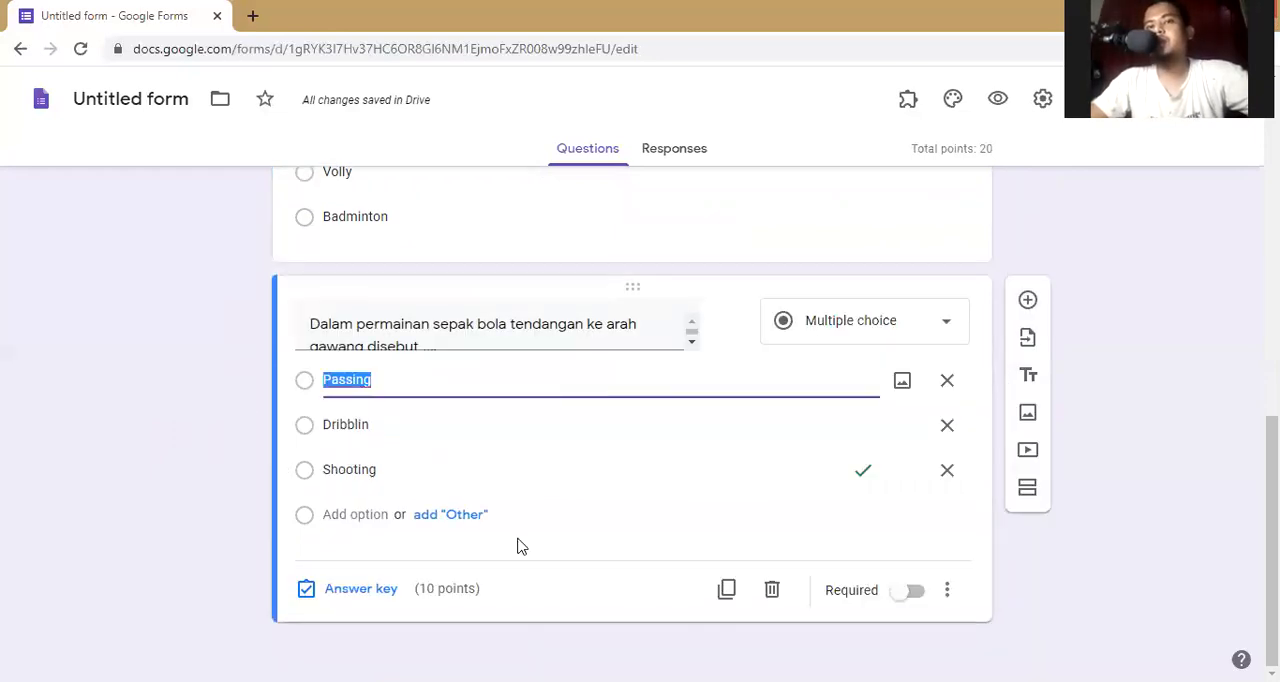
pyautogui.click(731, 593)
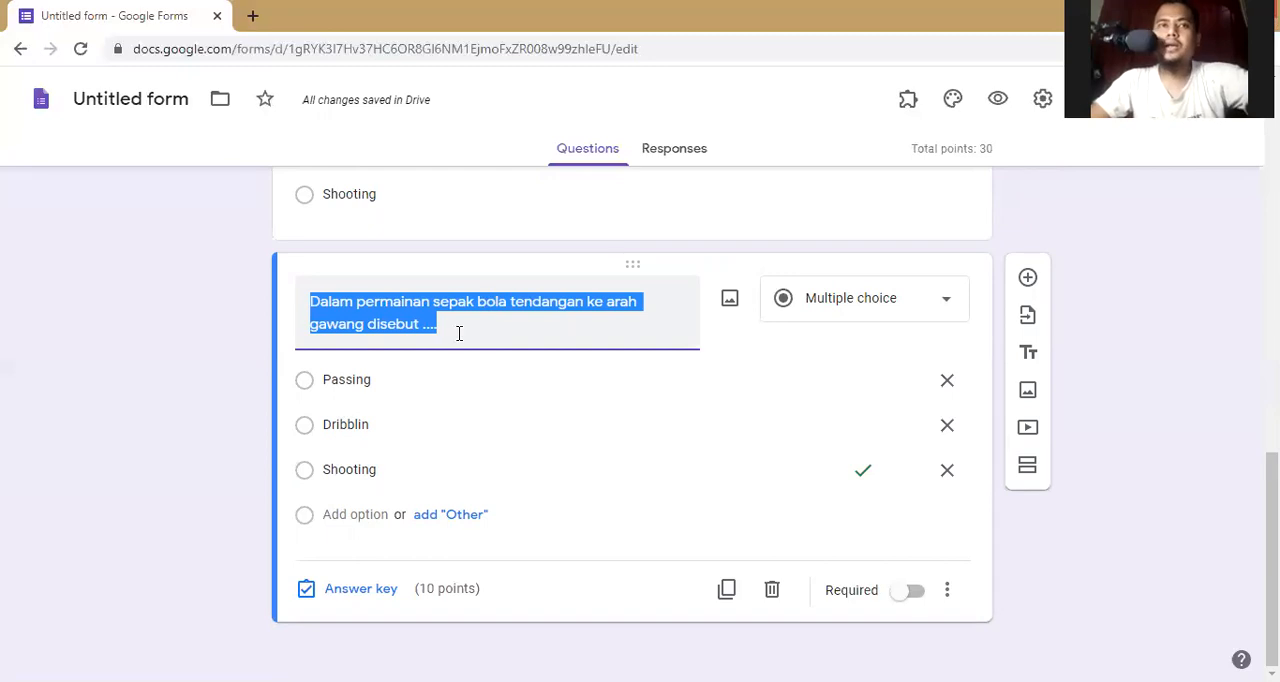
pyautogui.click(913, 307)
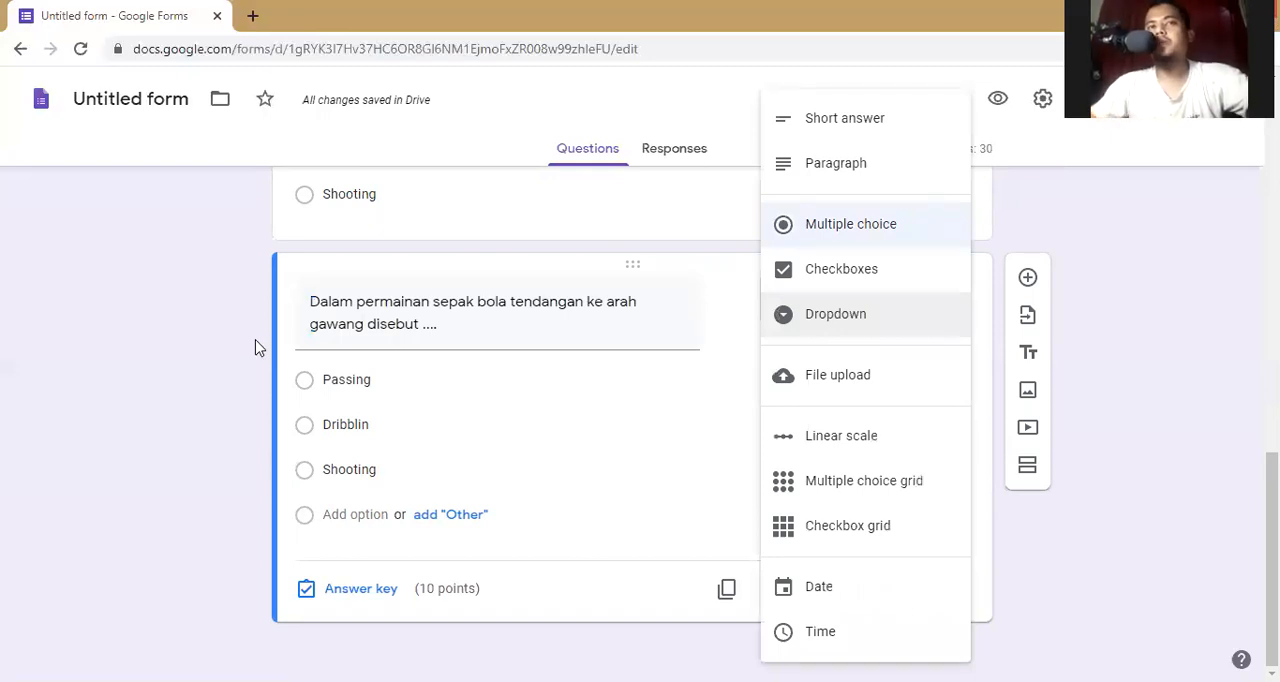
pyautogui.click(255, 347)
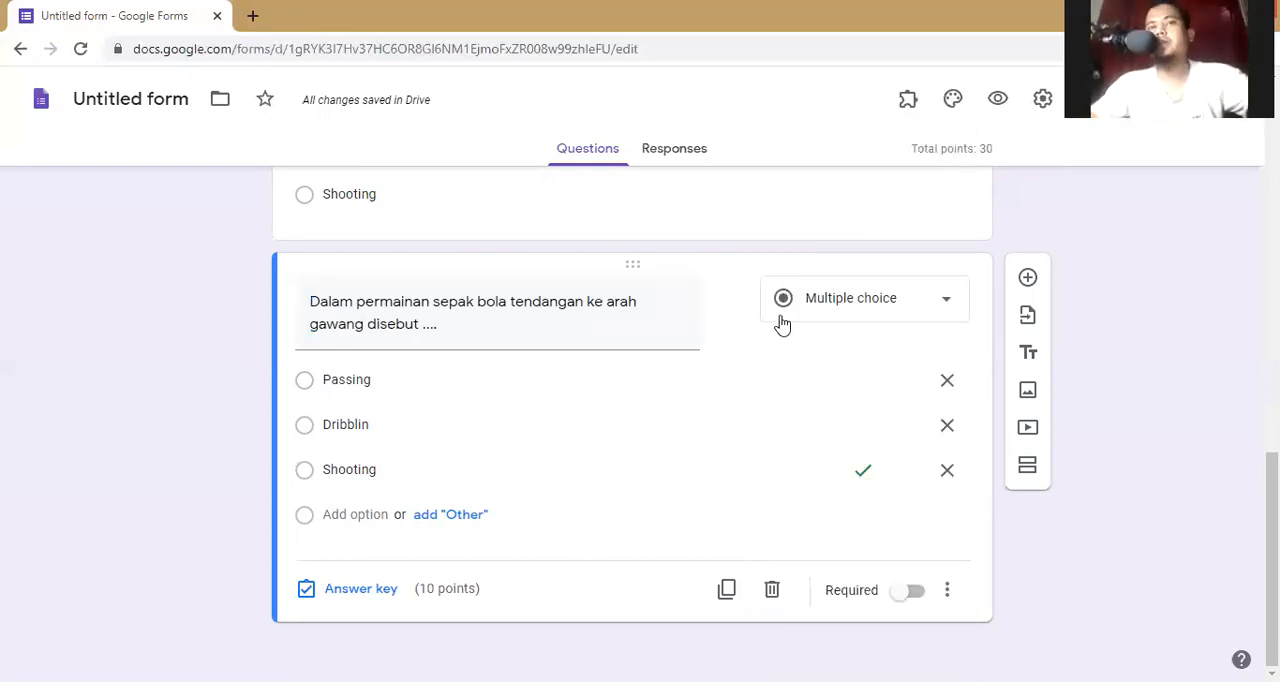
pyautogui.click(857, 302)
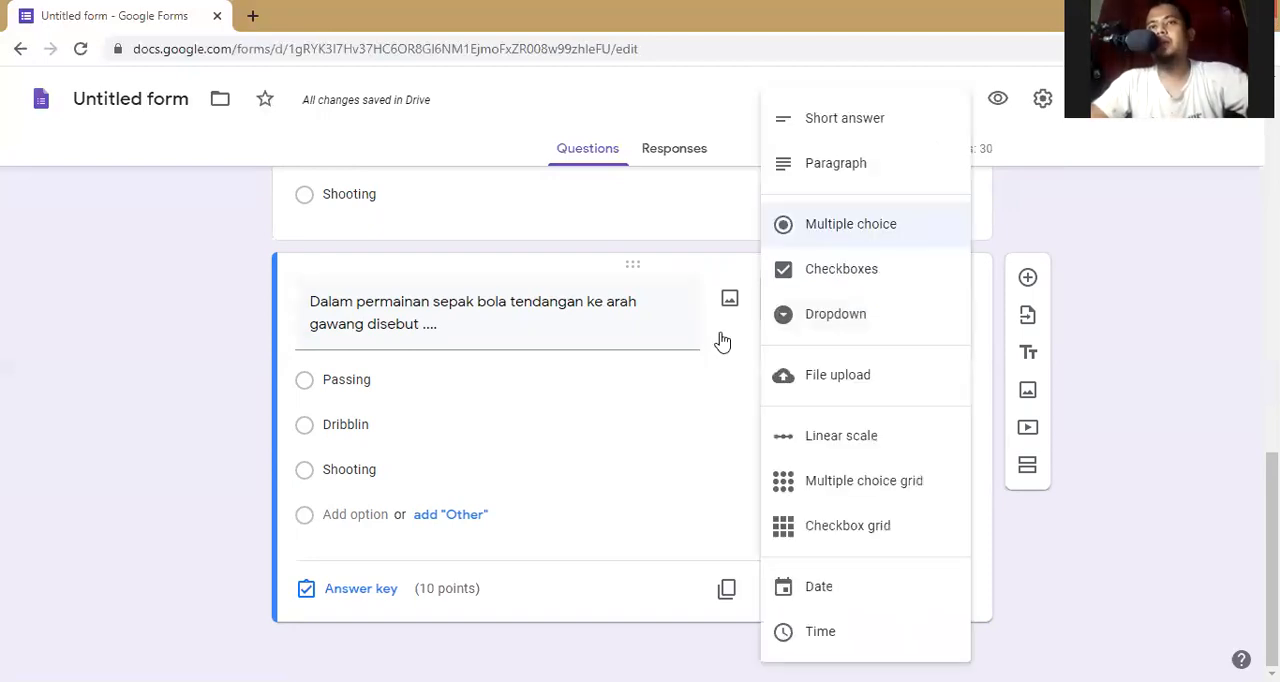
pyautogui.click(730, 368)
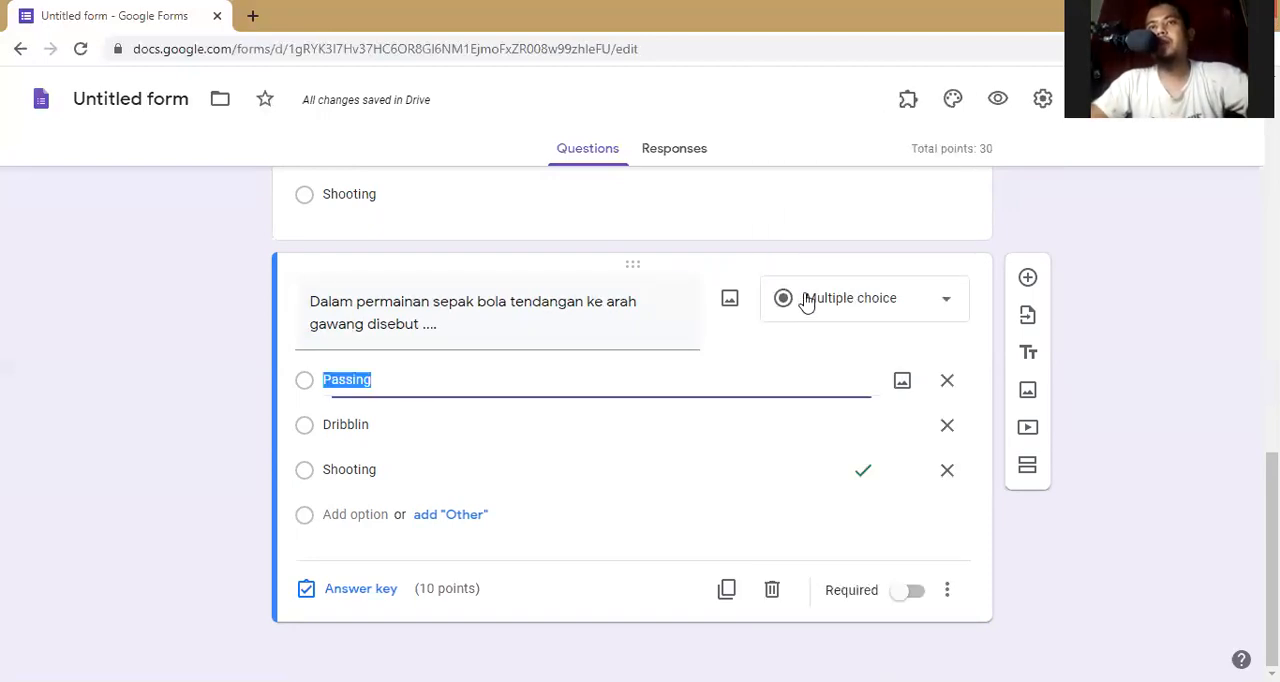
pyautogui.click(834, 310)
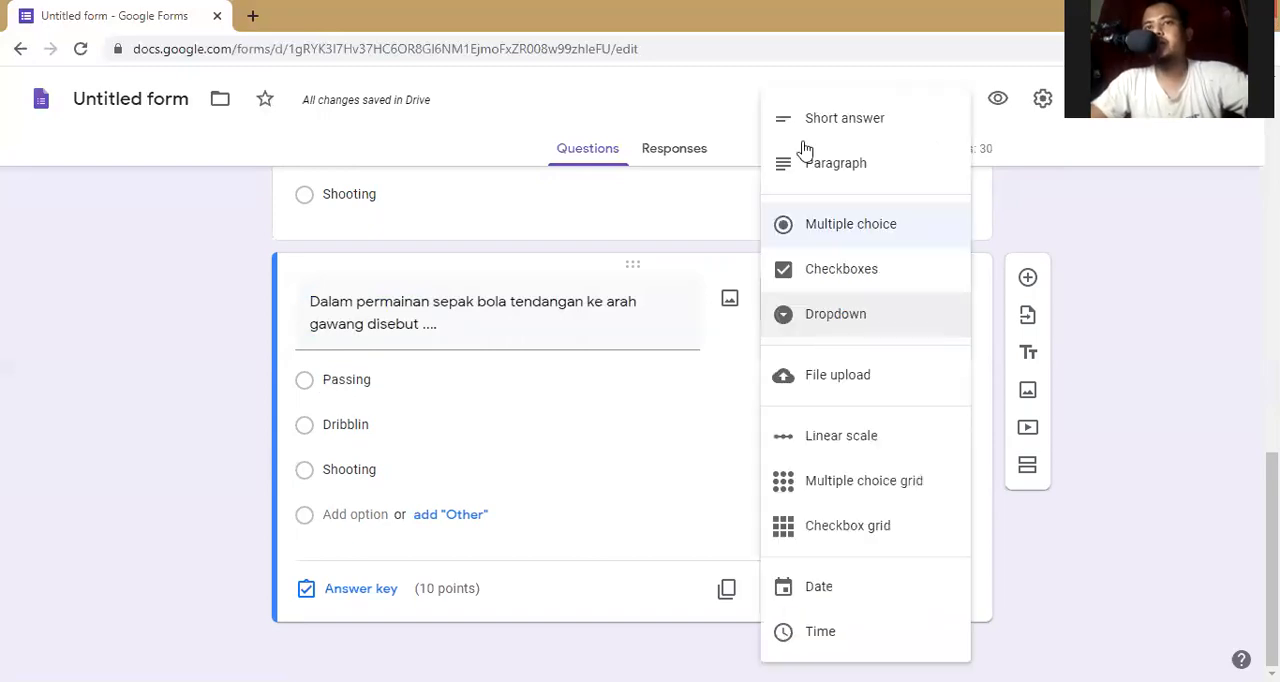
pyautogui.click(818, 136)
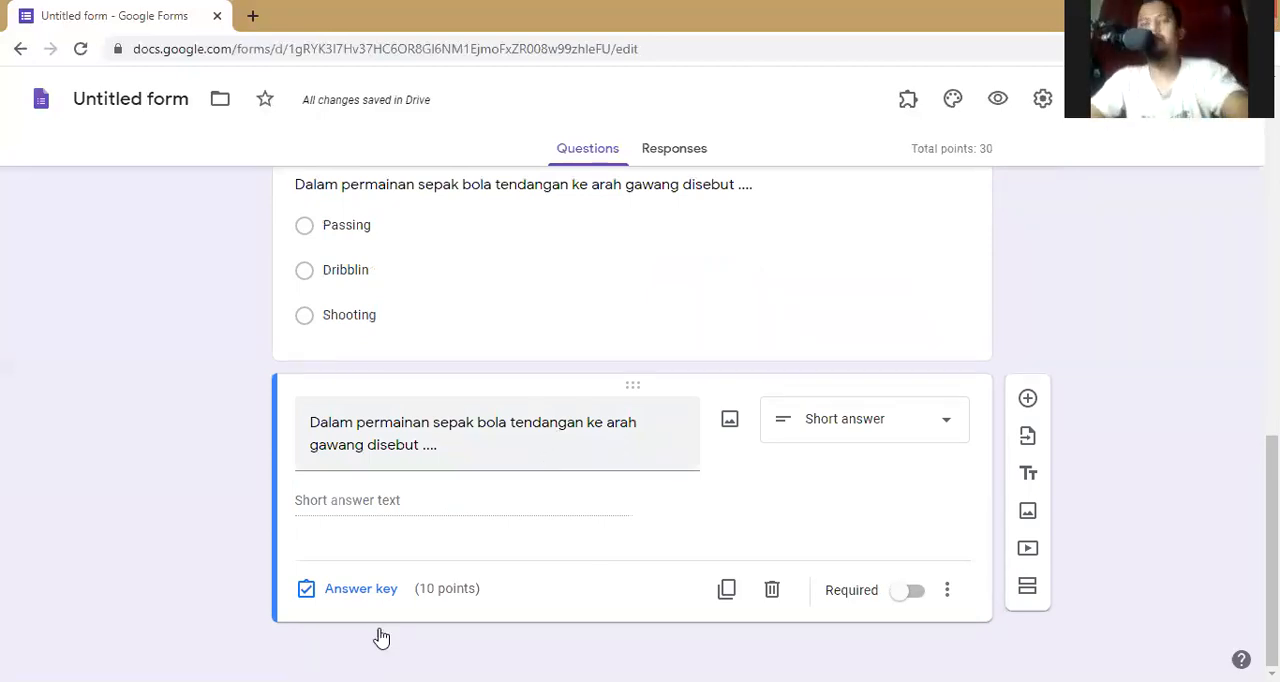
# - Add "shooting" as a correct answer in the short-answer question's answer key
pyautogui.click(362, 584)
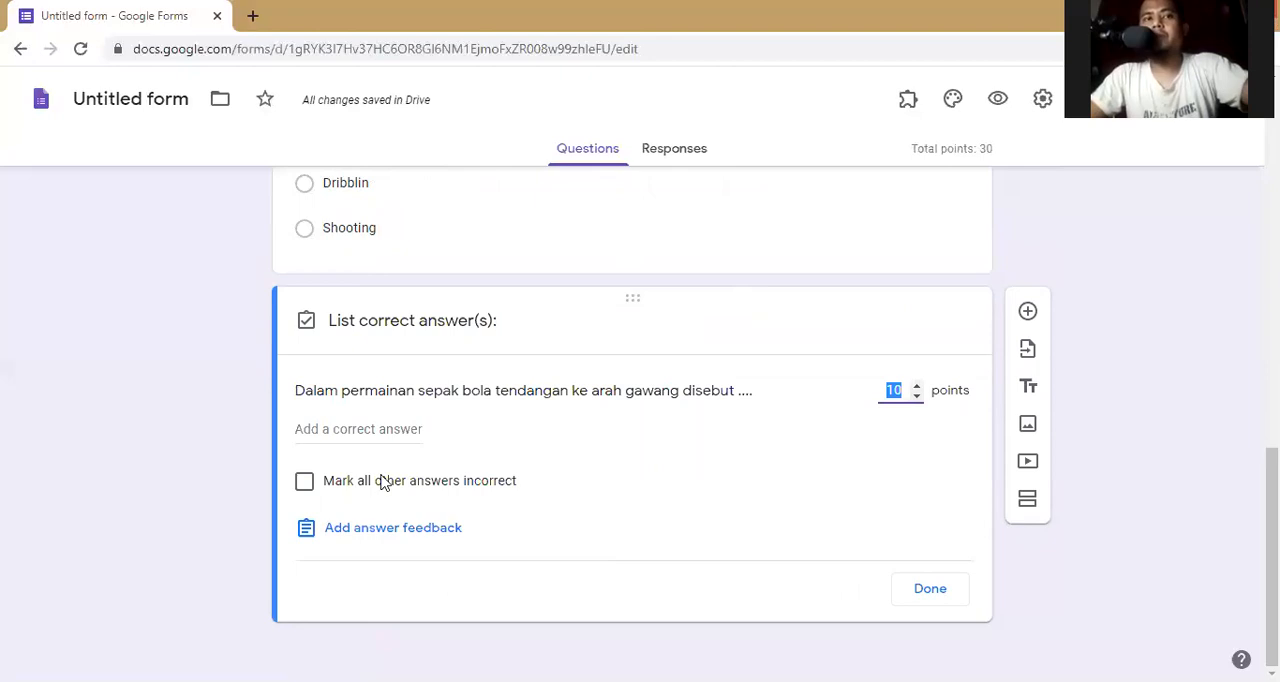
pyautogui.click(352, 441)
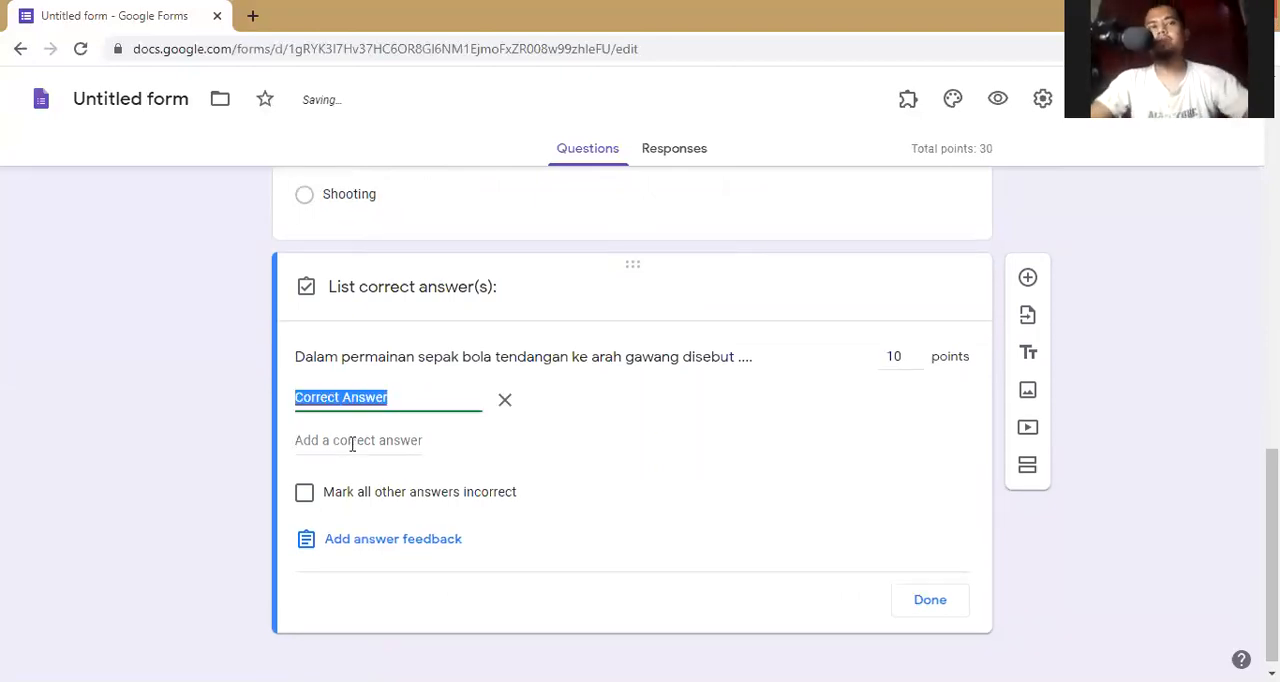
pyautogui.write('shooting')
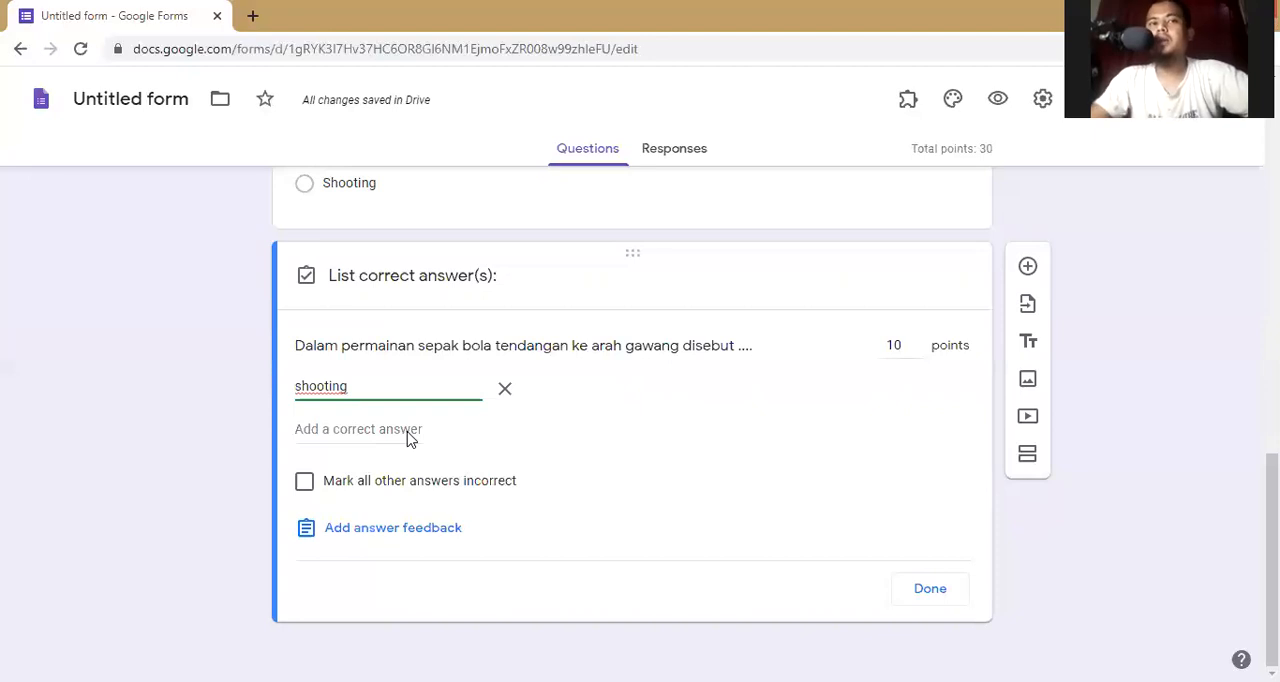
# - Add "shoting" as a second accepted spelling in the short-answer question's answer key
pyautogui.click(407, 430)
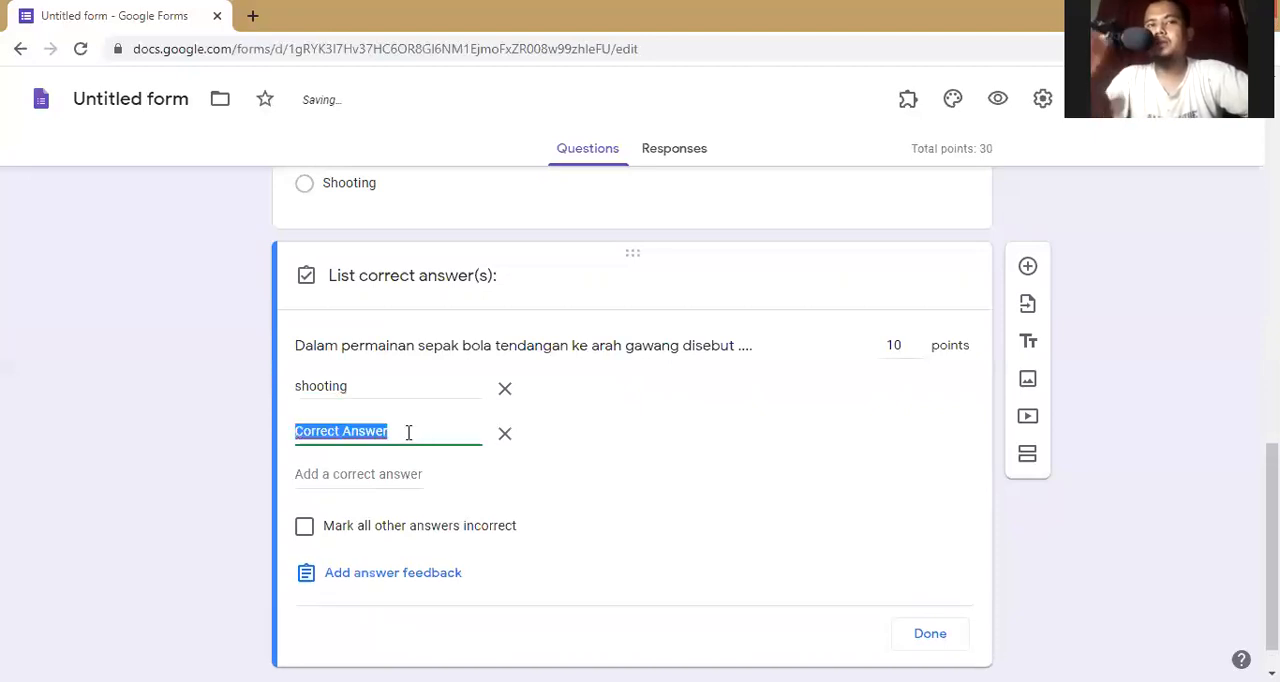
pyautogui.write('shoting')
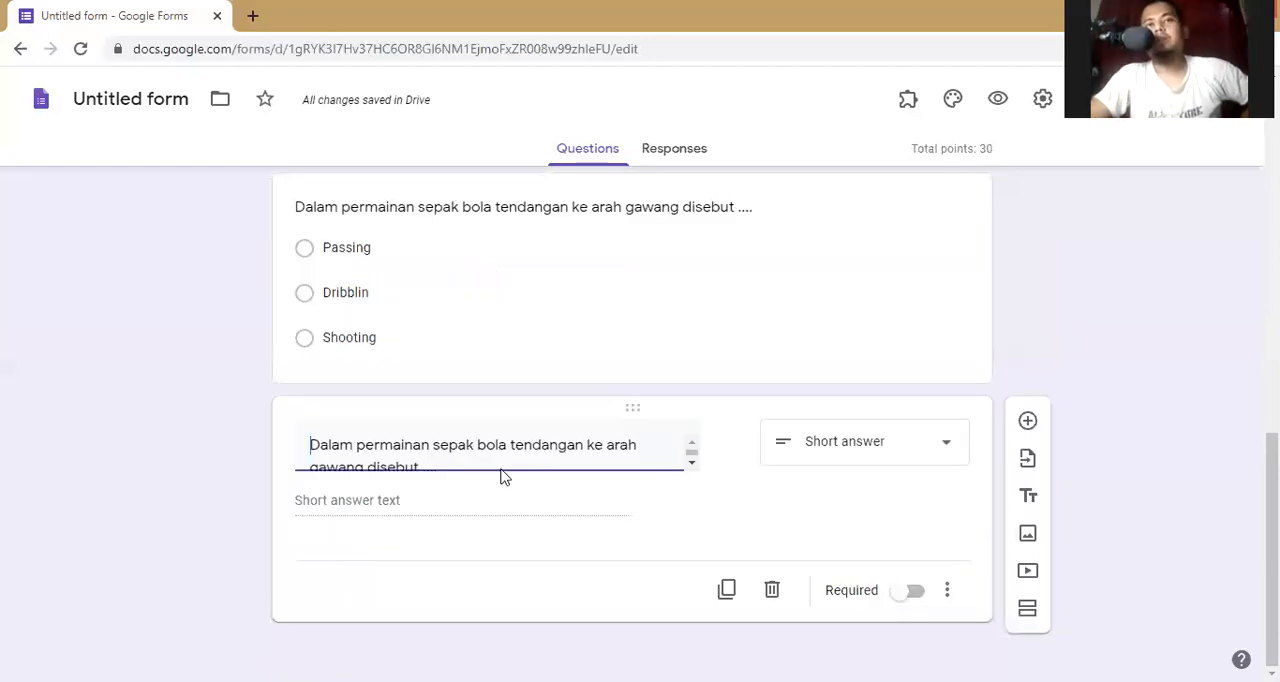
pyautogui.scroll(9, 507, 496)
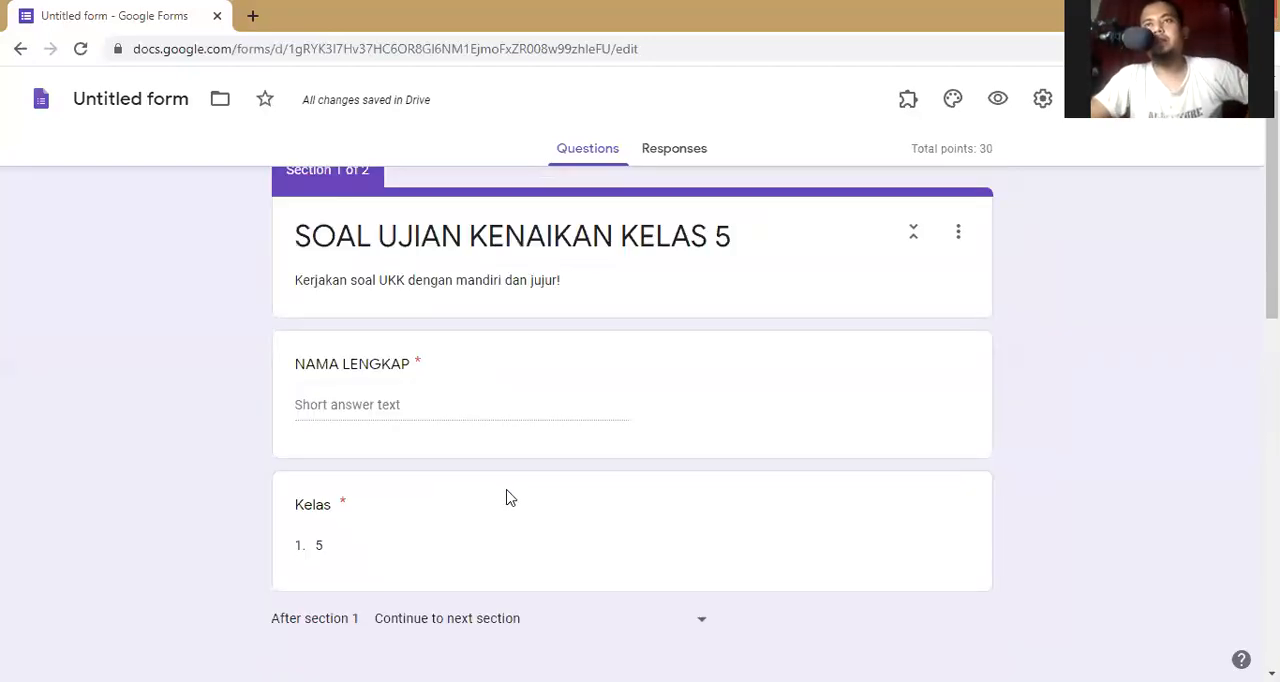
pyautogui.scroll(-9, 520, 484)
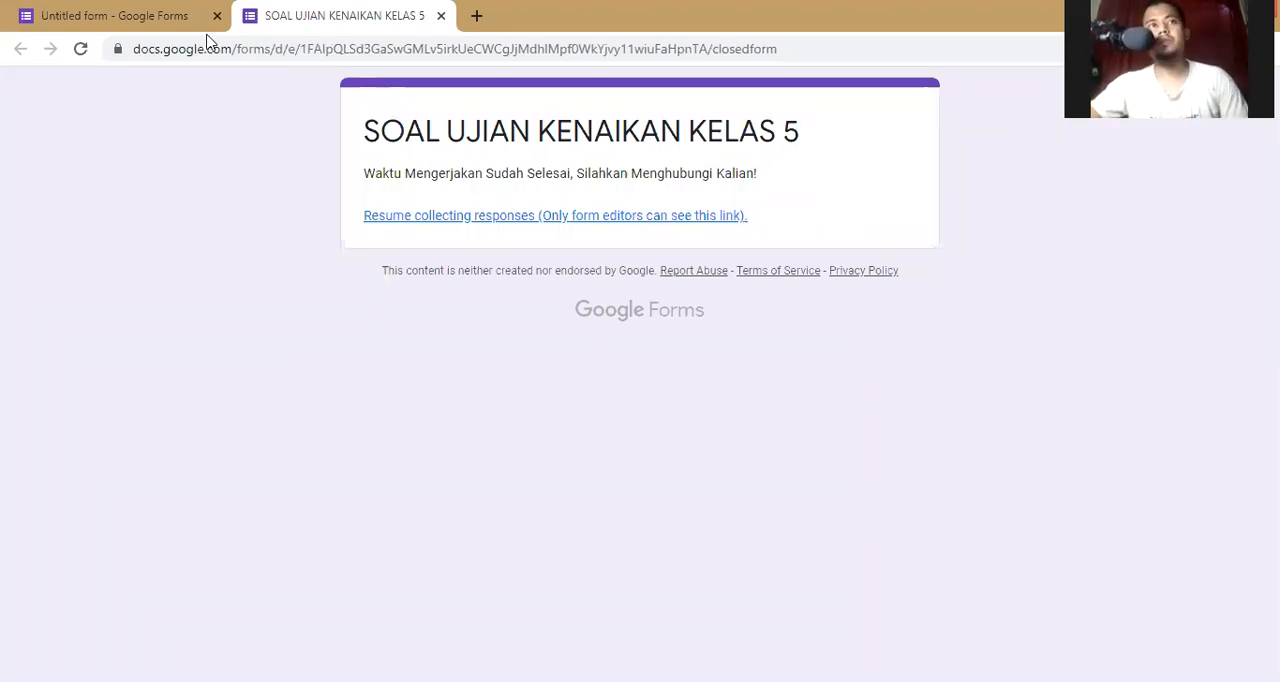
# - Open the formLimiter limit settings for the exam form and try to disable the limit
pyautogui.click(122, 24)
pyautogui.scroll(7, 1190, 360)
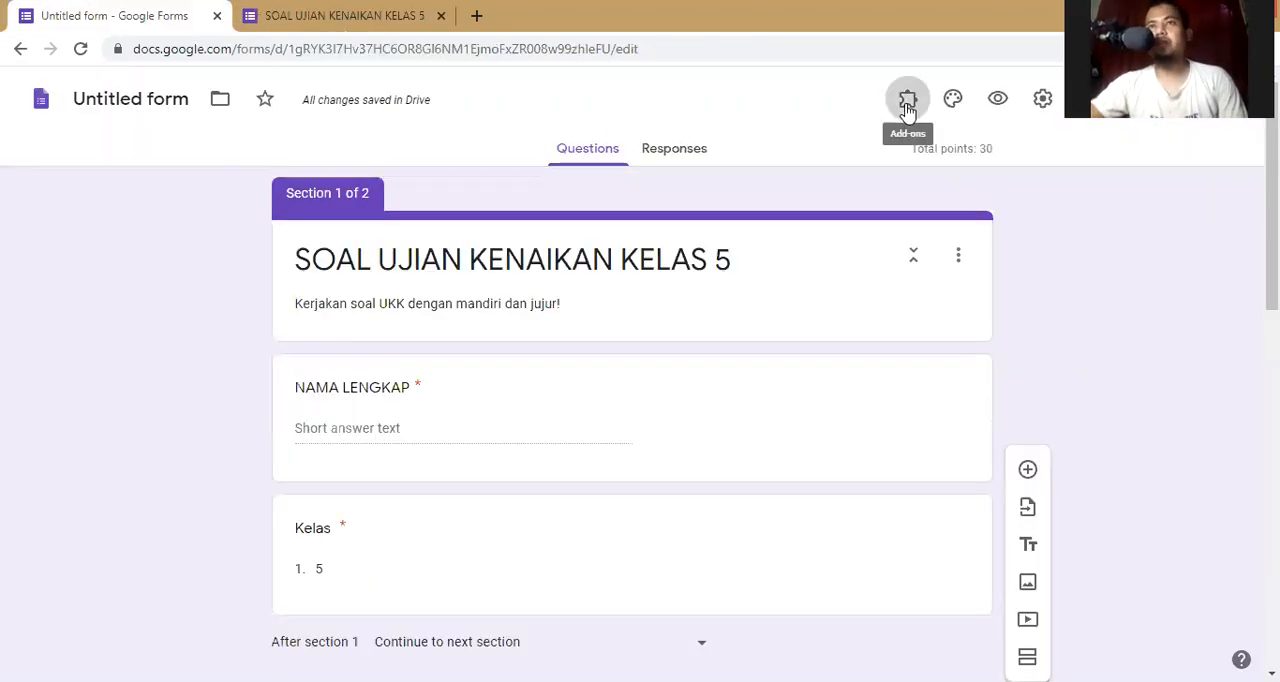
pyautogui.click(907, 102)
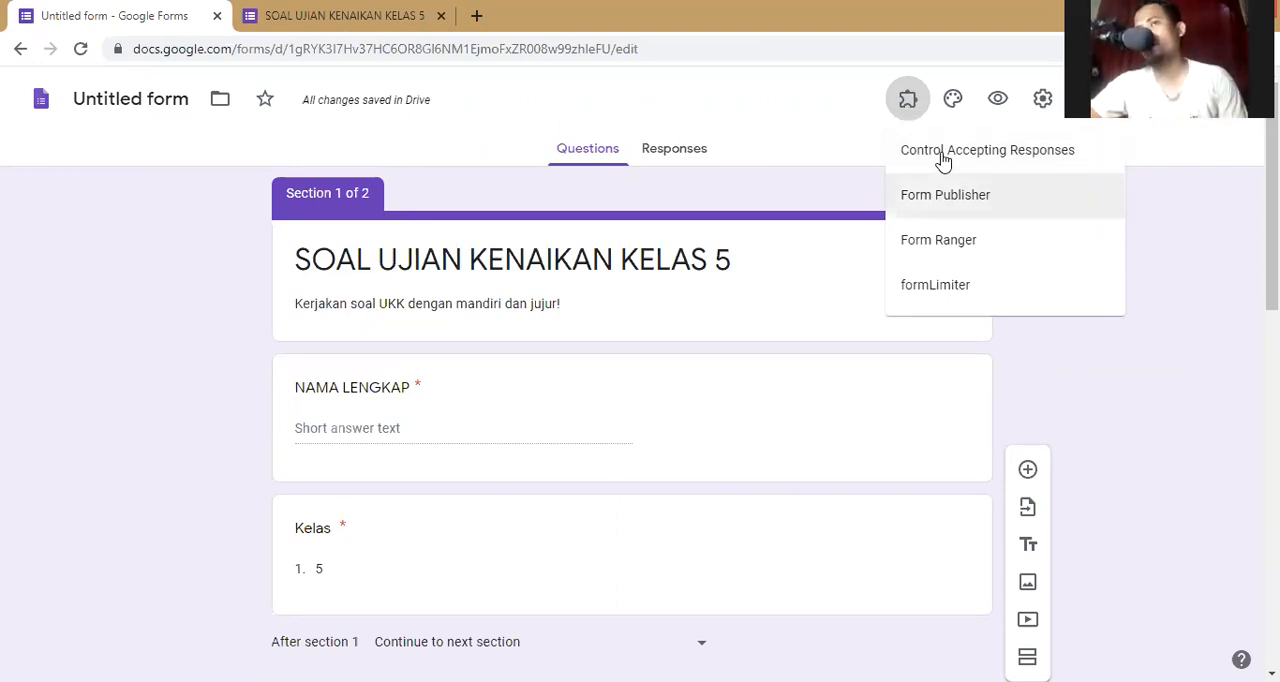
pyautogui.click(976, 285)
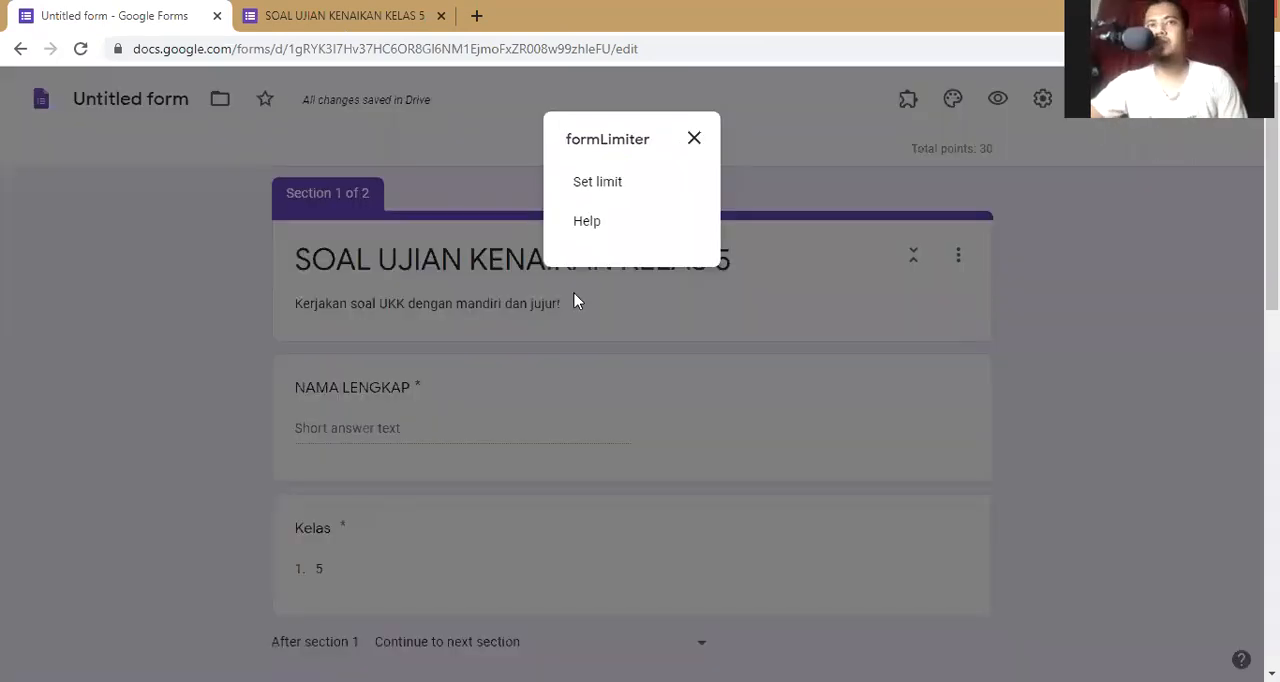
pyautogui.click(575, 300)
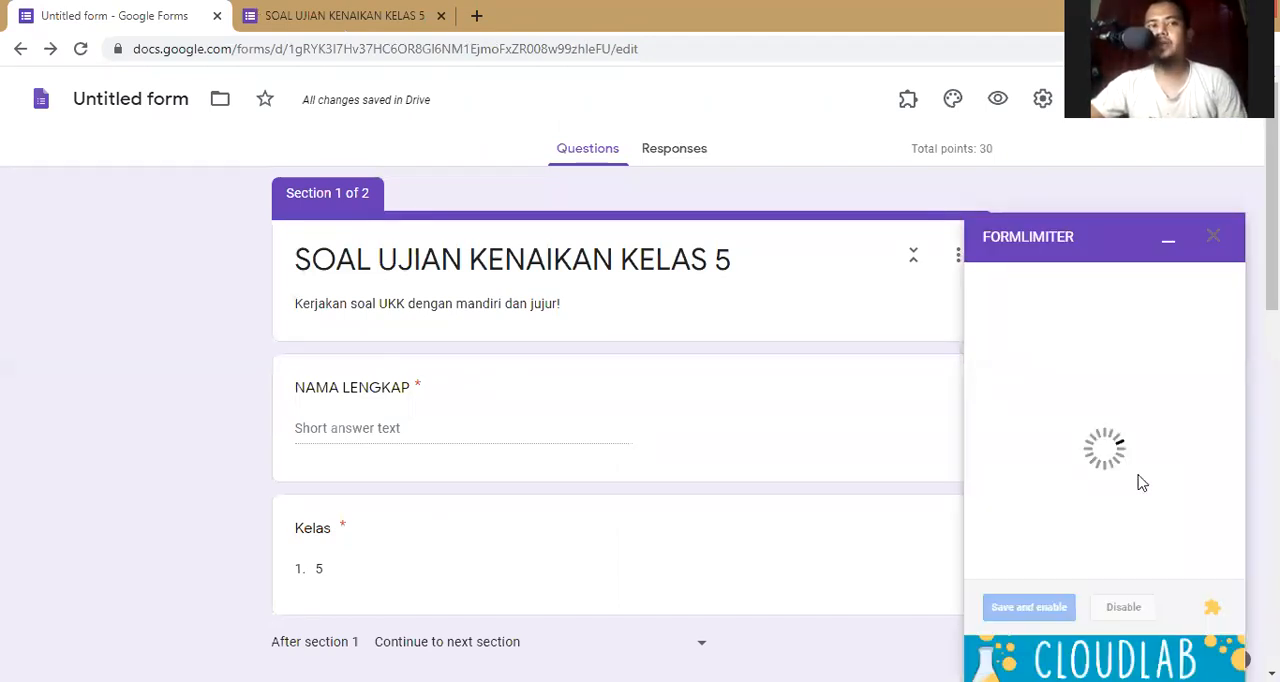
pyautogui.click(1118, 611)
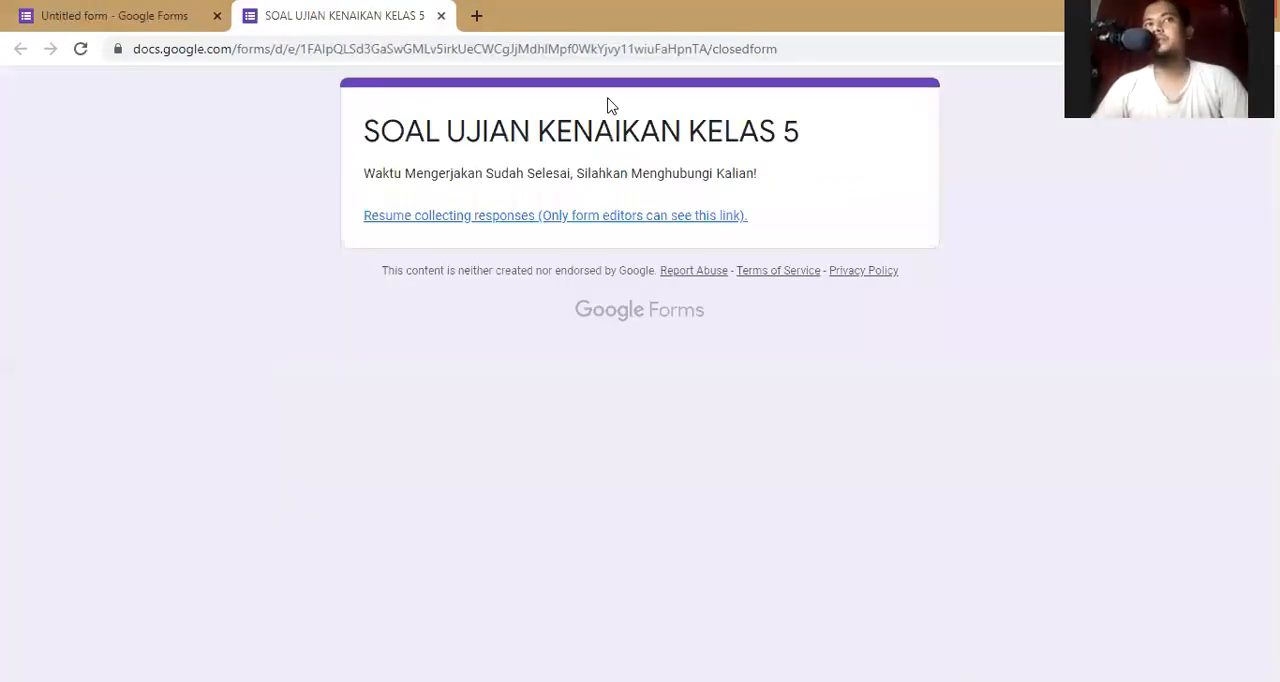
# - Preview the exam form to check whether it accepts responses, and close the extra preview
pyautogui.click(167, 18)
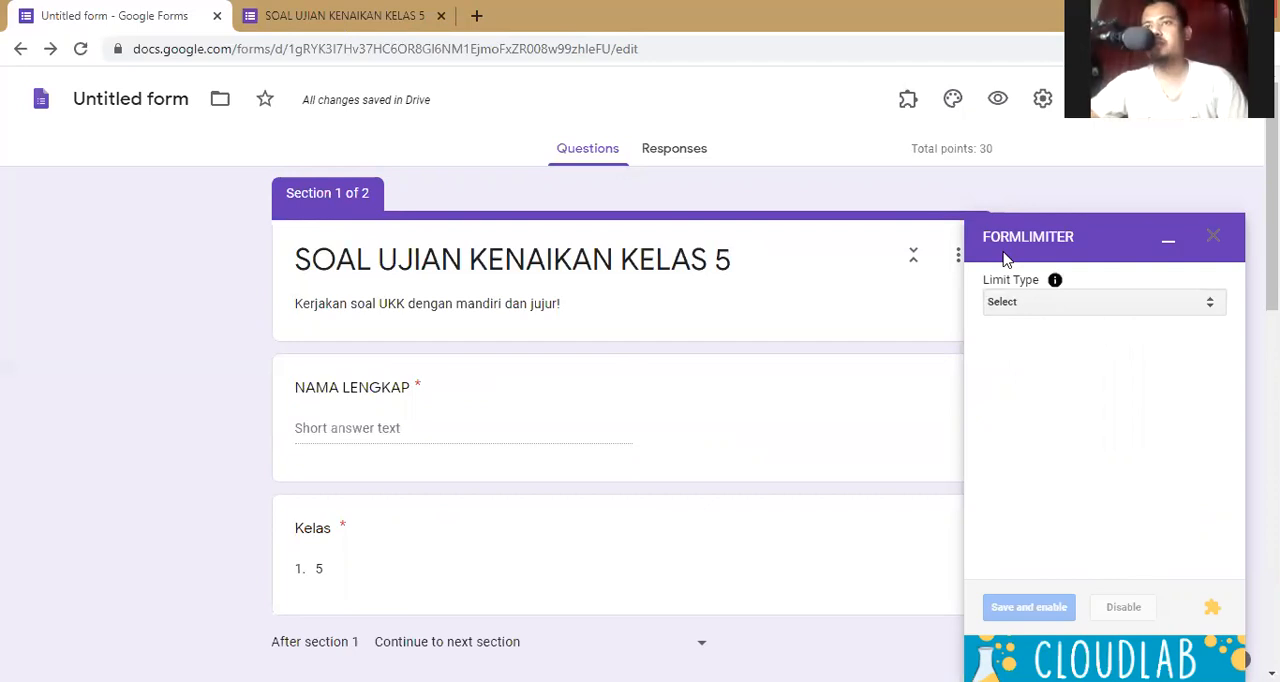
pyautogui.click(1001, 99)
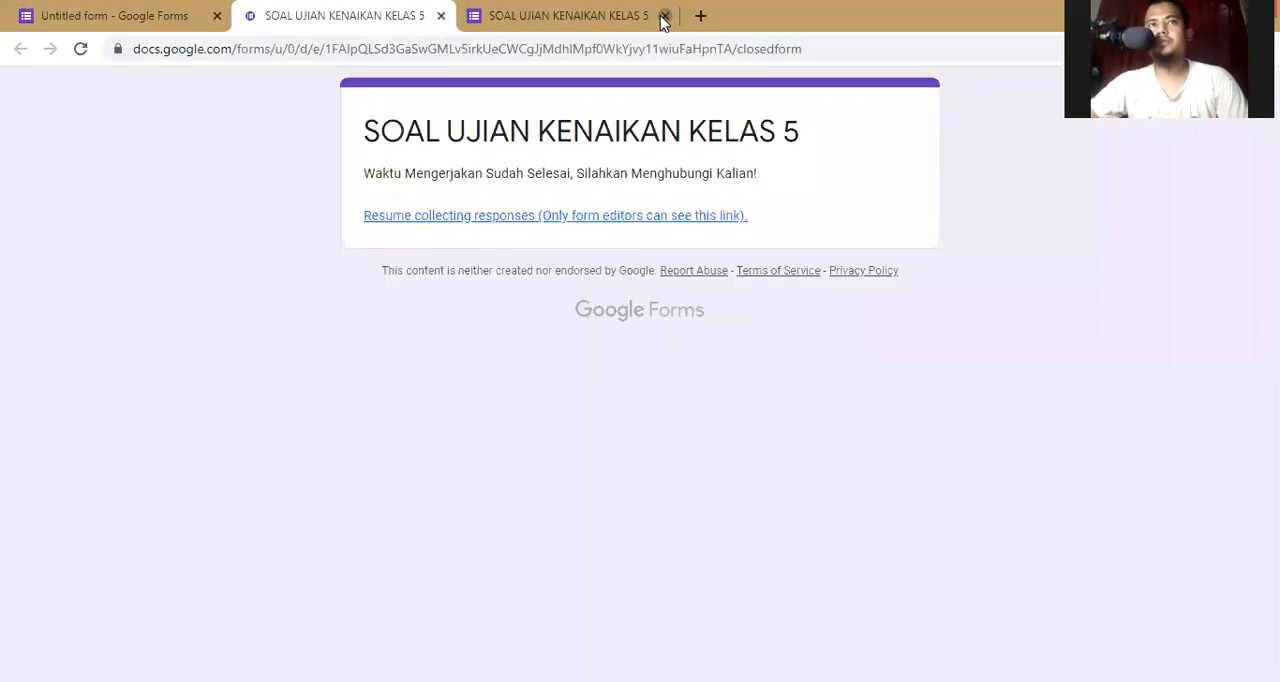
pyautogui.hotkey('ctrl', 'w')
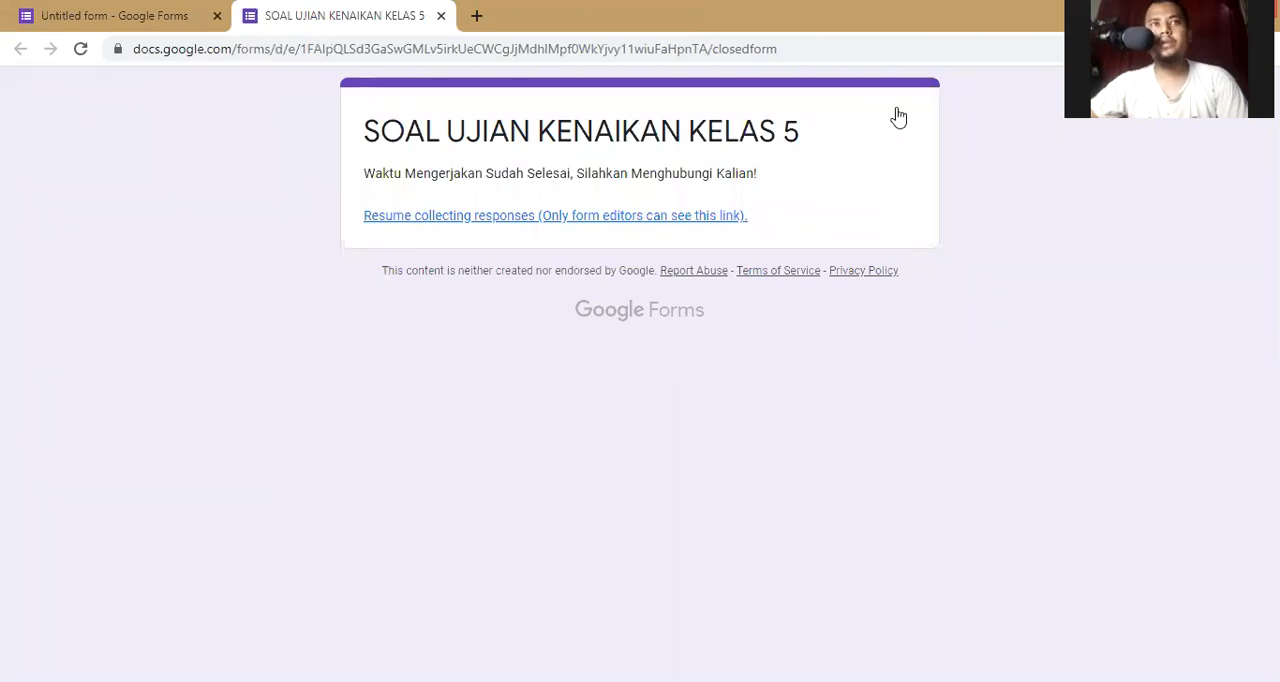
# - Check the Start / Stop Settings of the Control Accepting Responses add-on for the exam form
pyautogui.hotkey('ctrl', 'Tab')
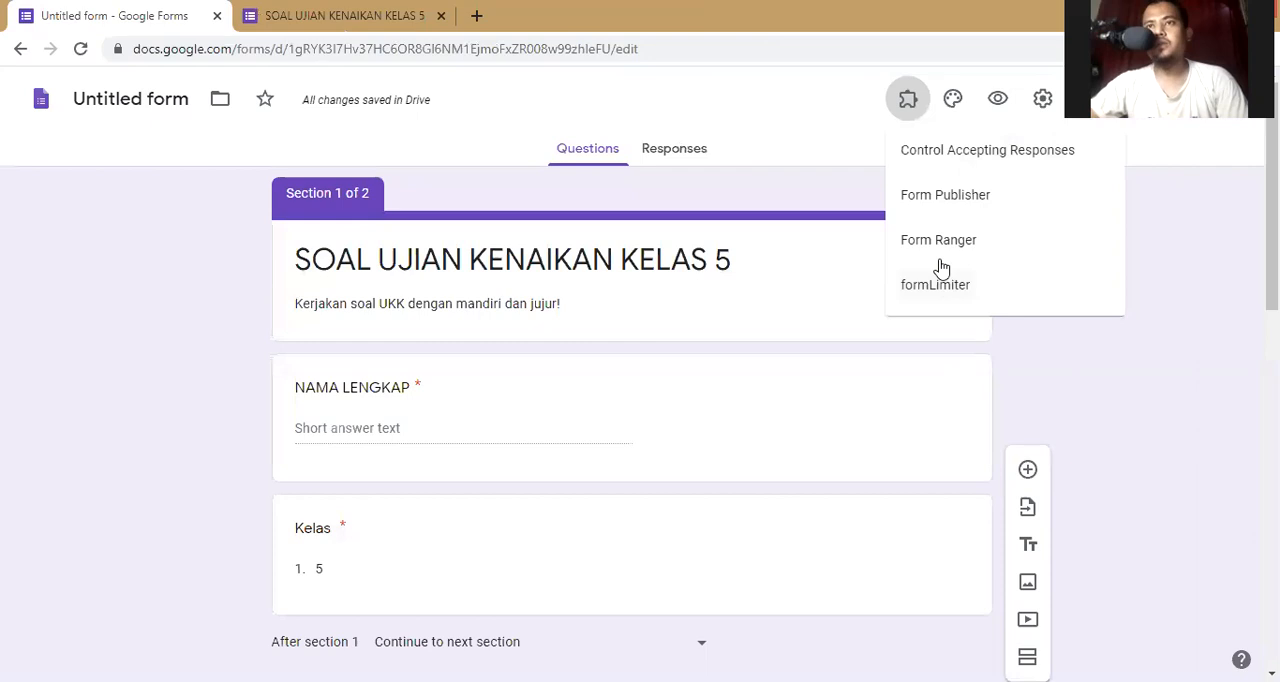
pyautogui.click(987, 150)
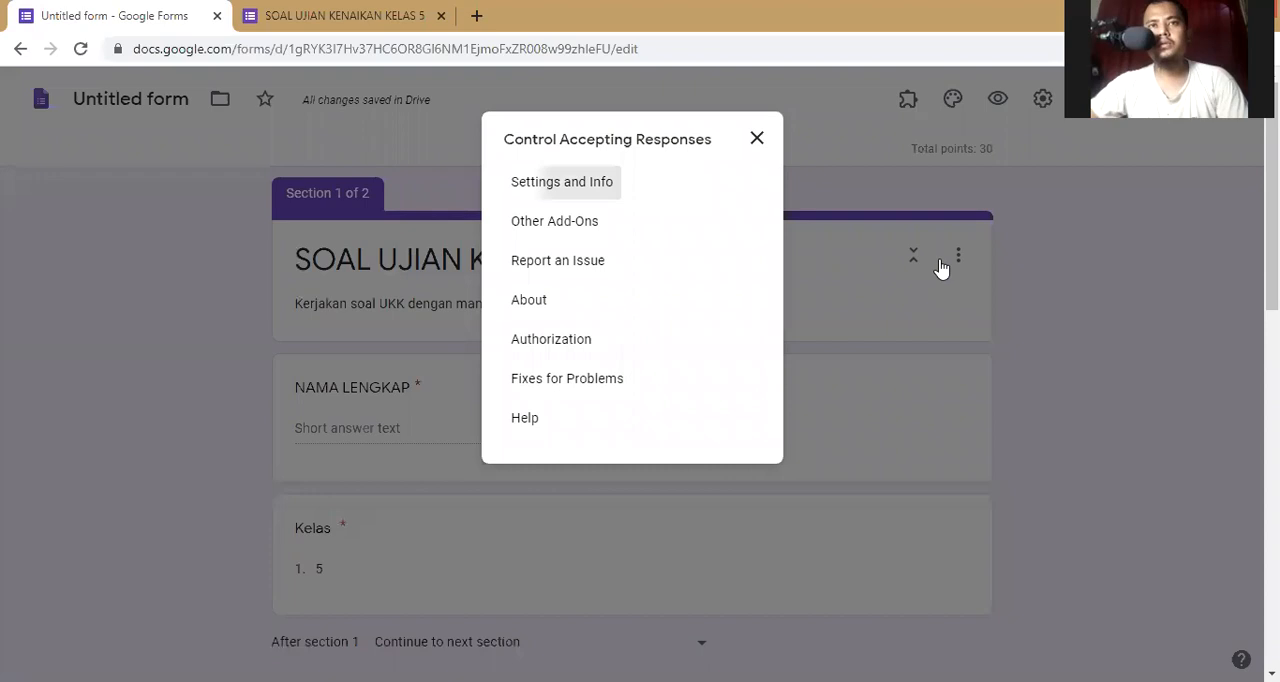
pyautogui.click(562, 182)
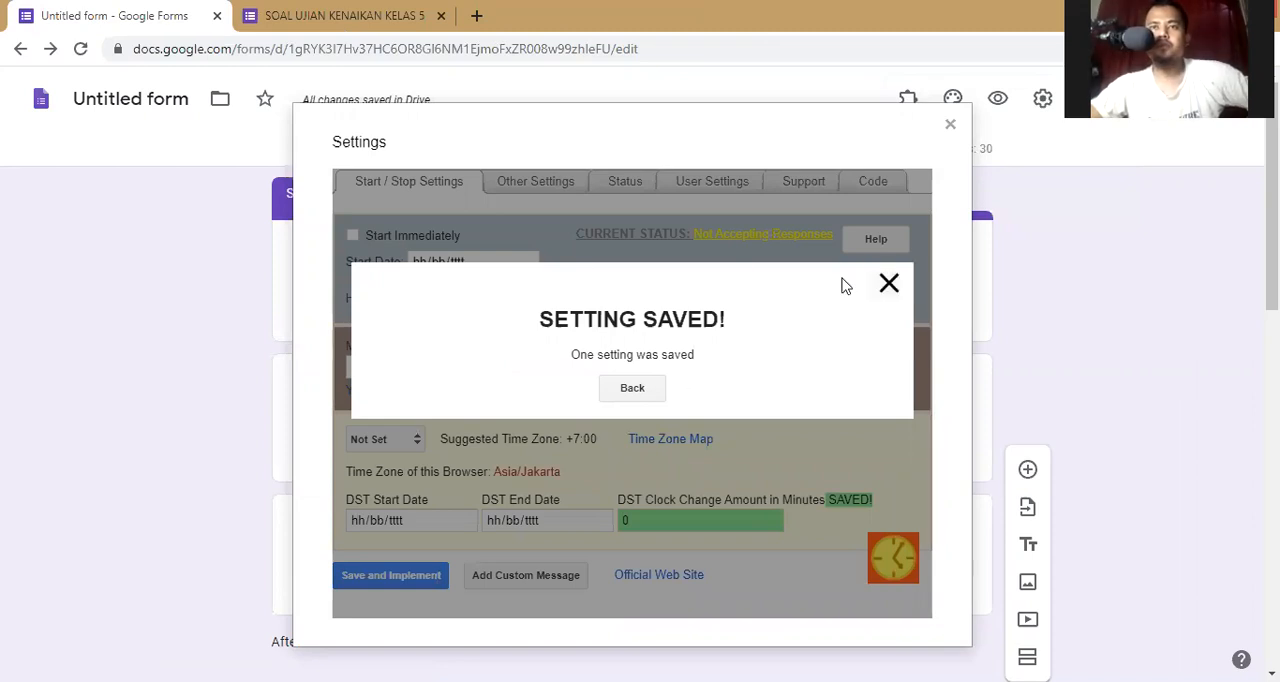
pyautogui.click(886, 287)
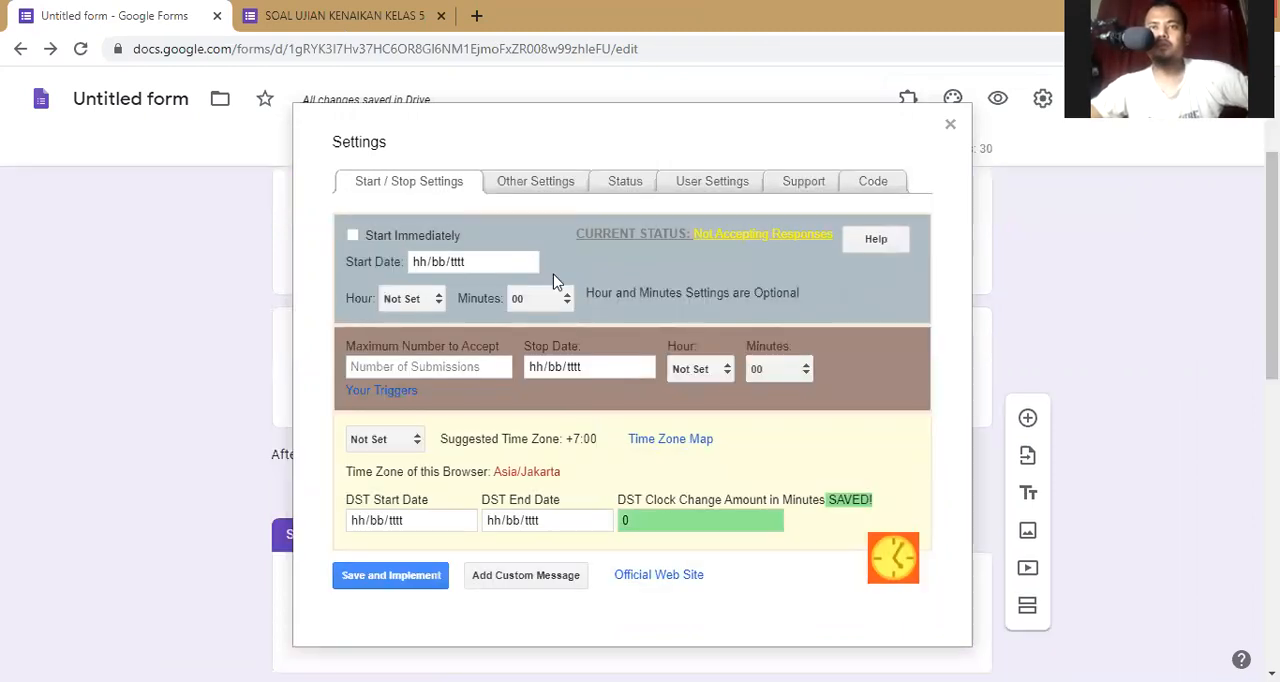
# - Set the formLimiter limit type for the exam form to date and time
pyautogui.click(909, 100)
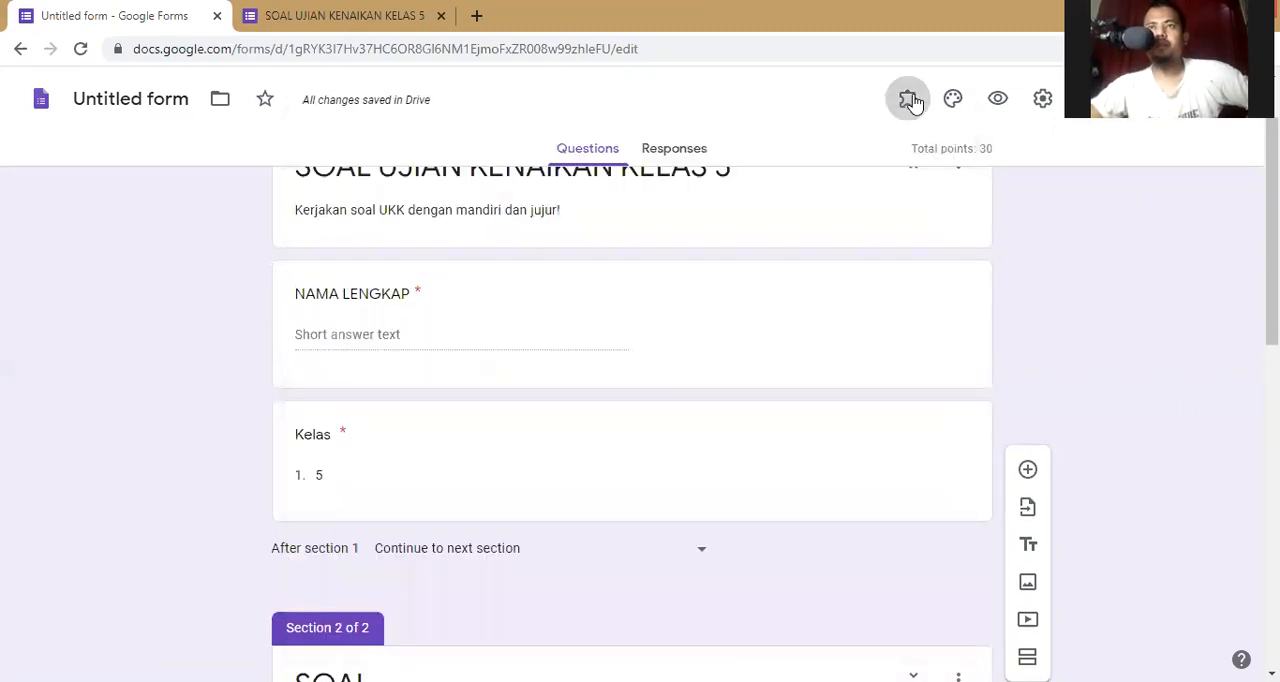
pyautogui.click(958, 290)
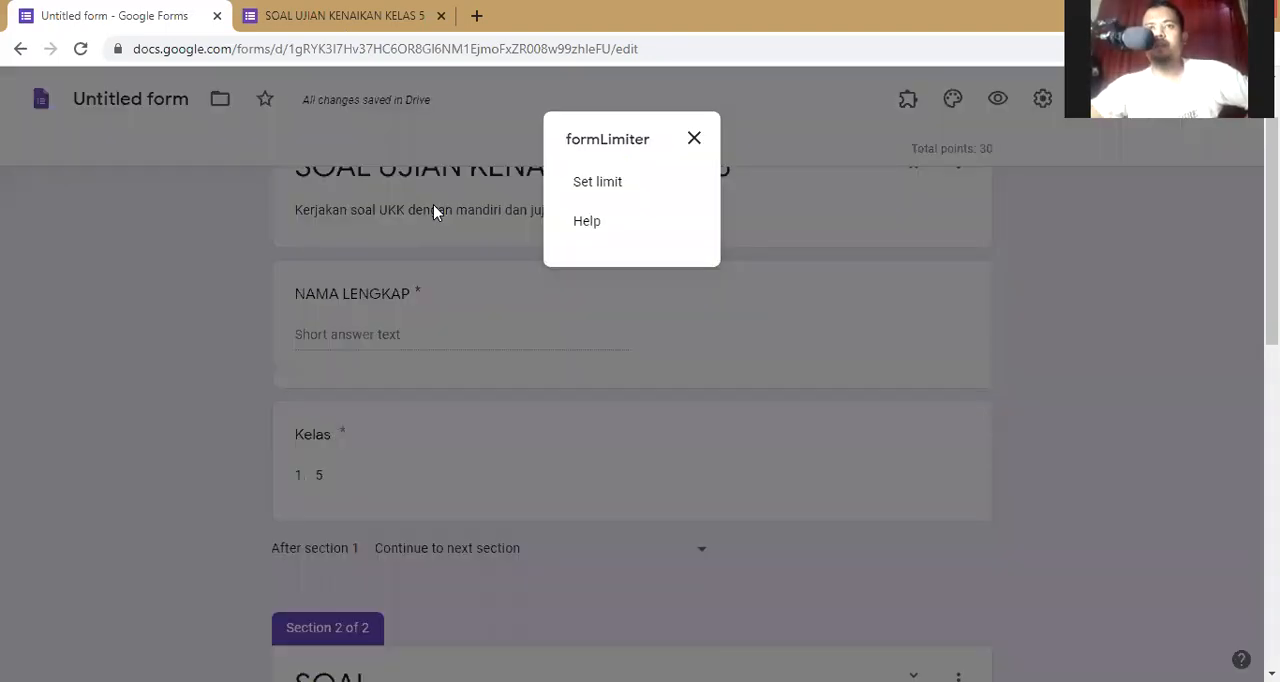
pyautogui.click(597, 182)
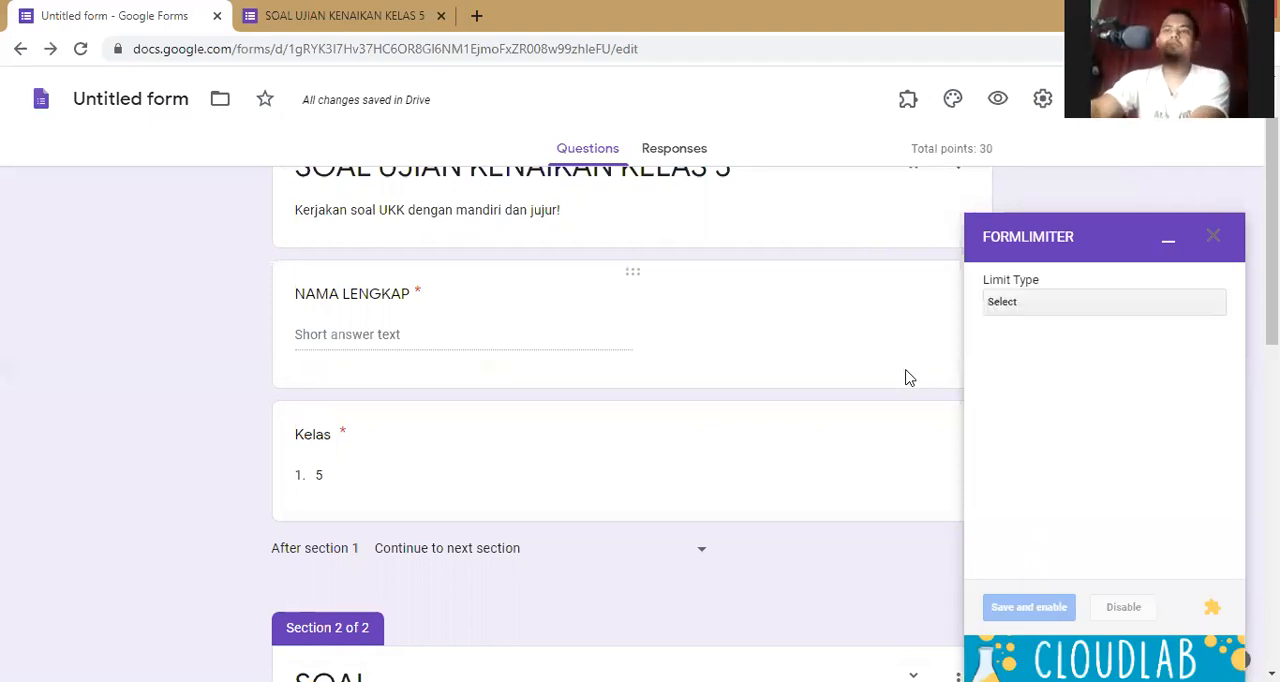
pyautogui.click(1170, 302)
pyautogui.press('Down')
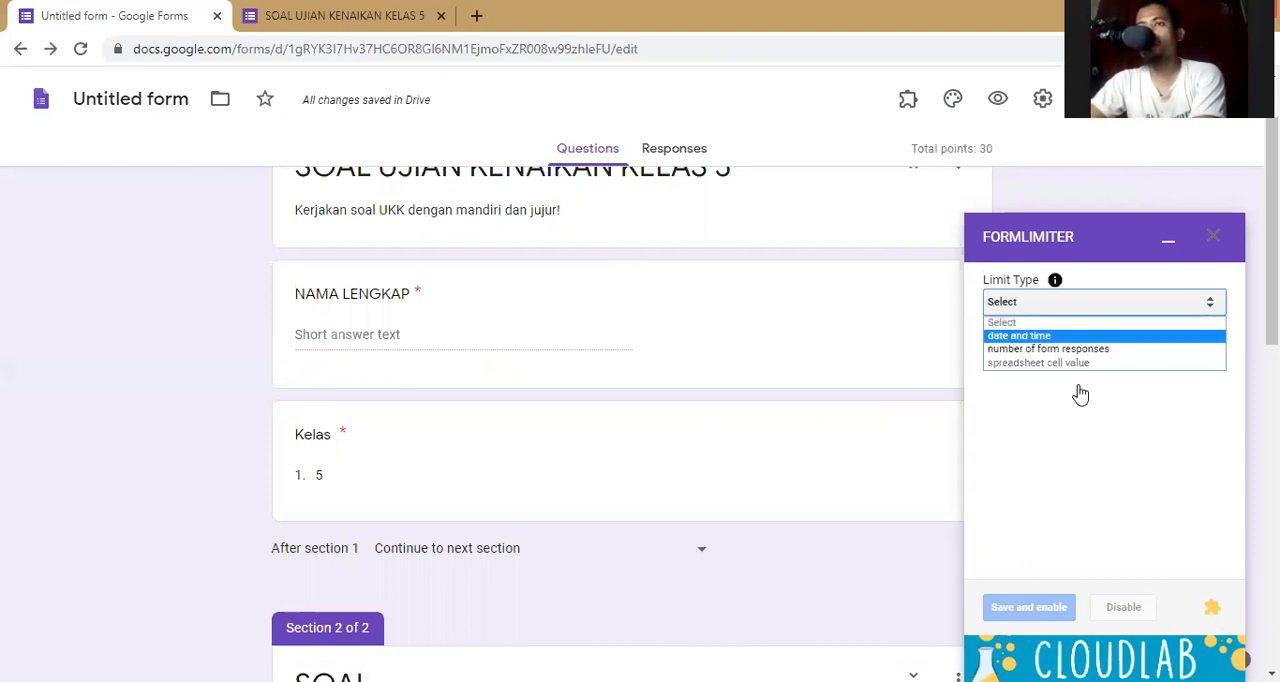
pyautogui.click(1080, 337)
# - Set the formLimiter due date to 04/16/2020 at 4:05 AM, and save and enable the limit
pyautogui.click(1078, 388)
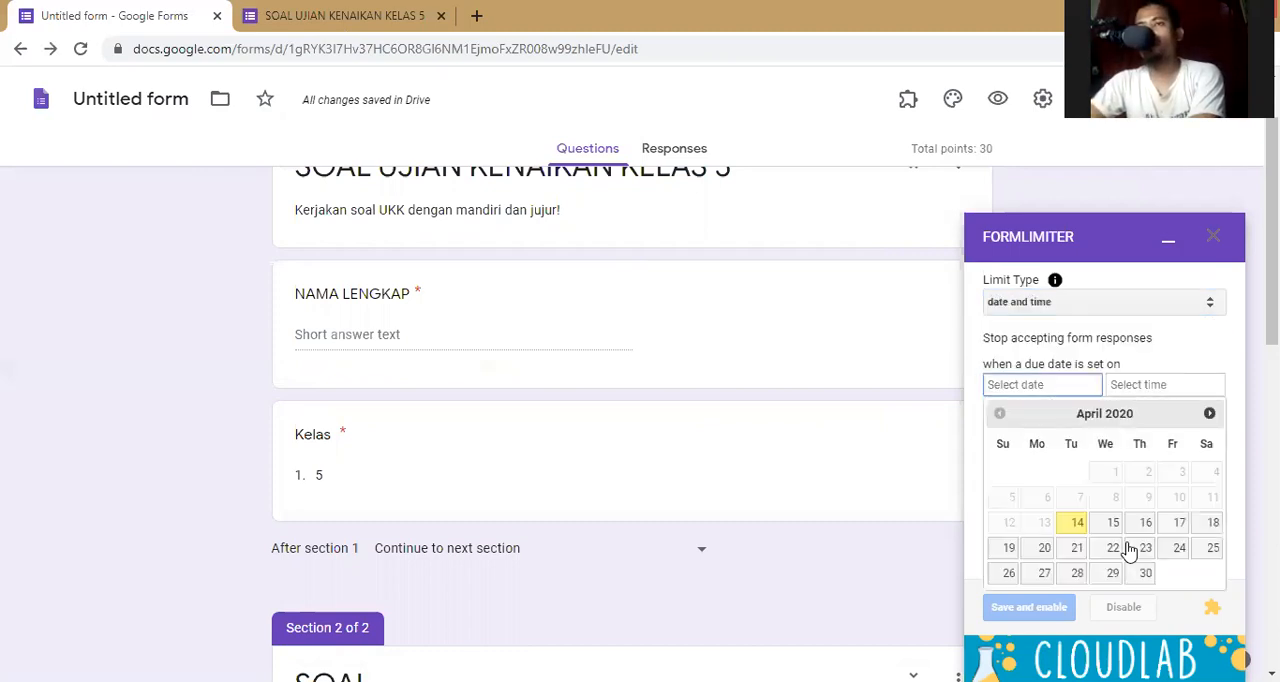
pyautogui.click(1141, 530)
pyautogui.click(1137, 390)
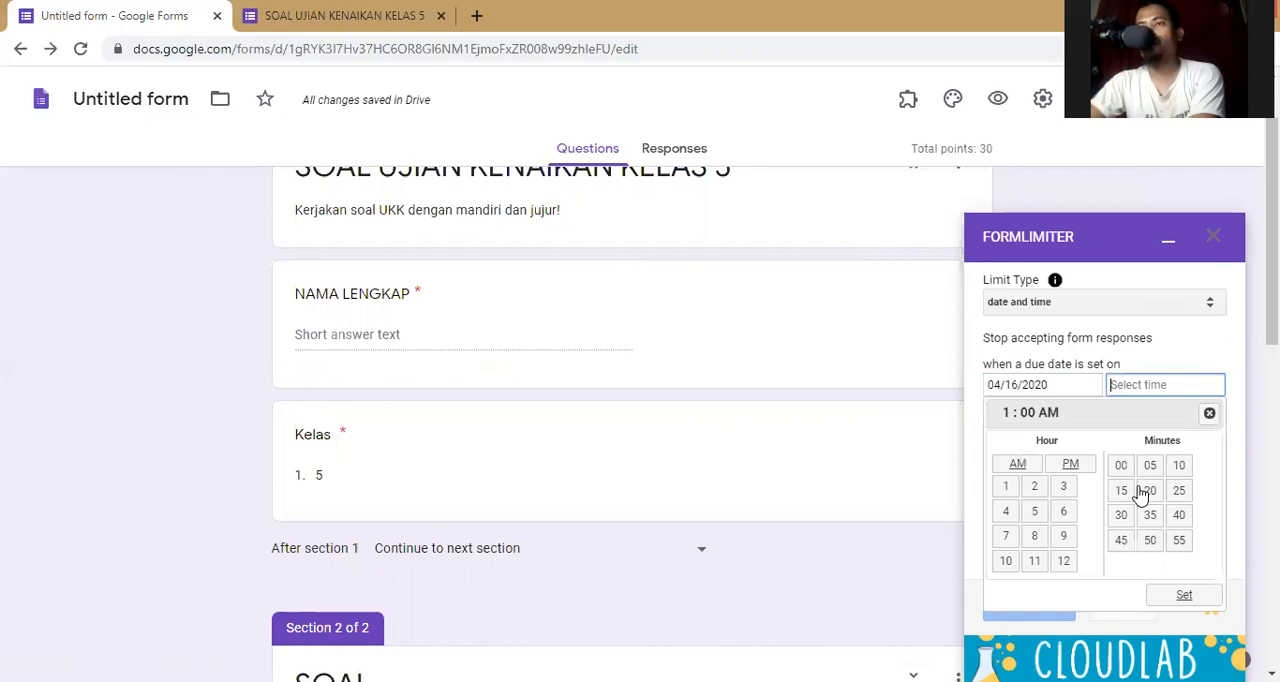
pyautogui.click(1151, 494)
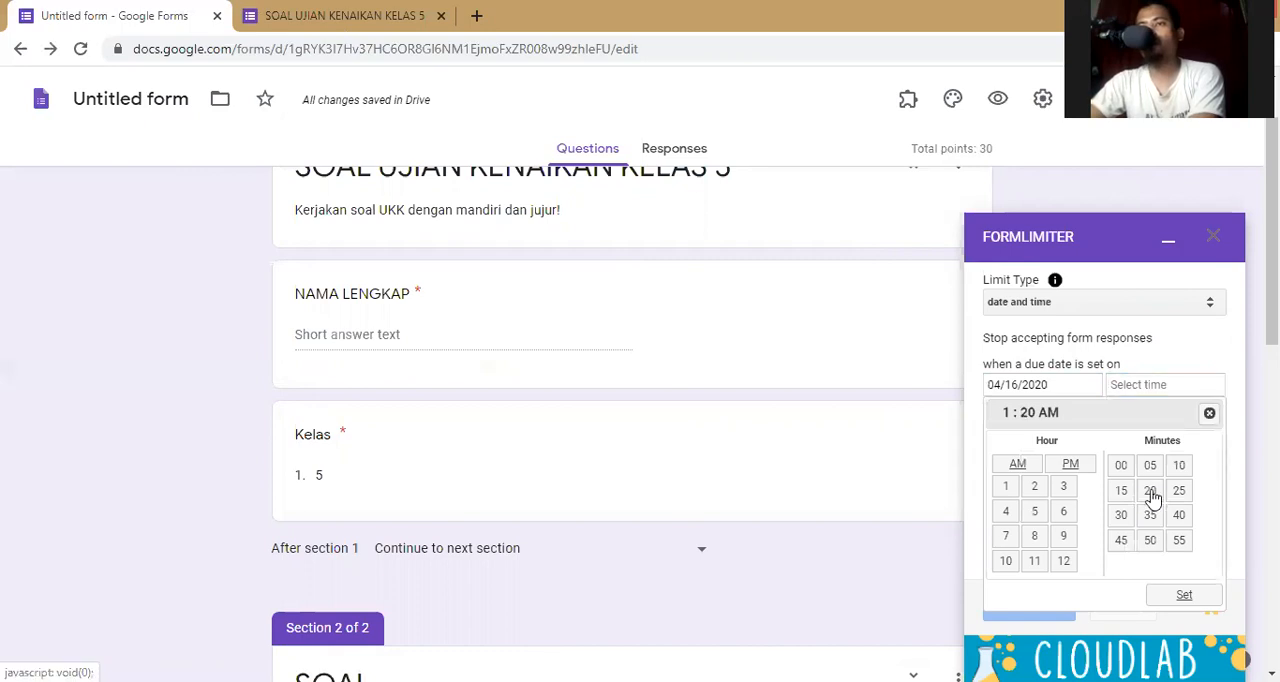
pyautogui.click(1008, 513)
pyautogui.click(1177, 596)
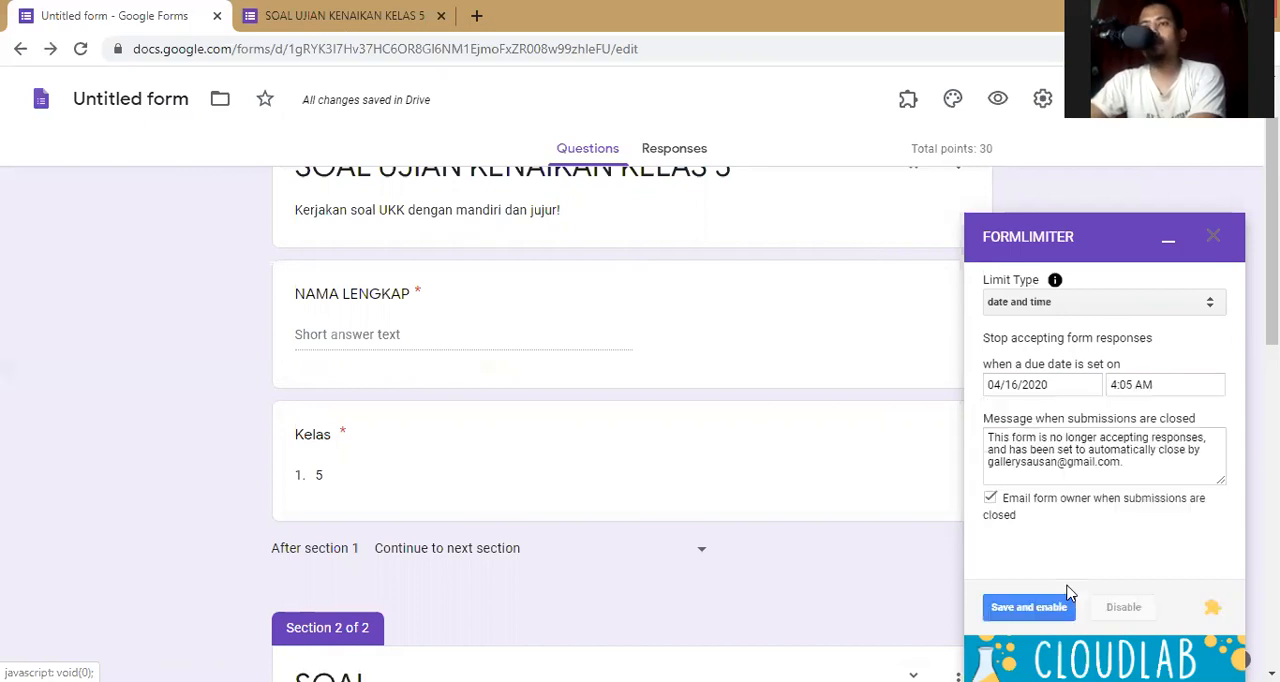
pyautogui.click(1048, 612)
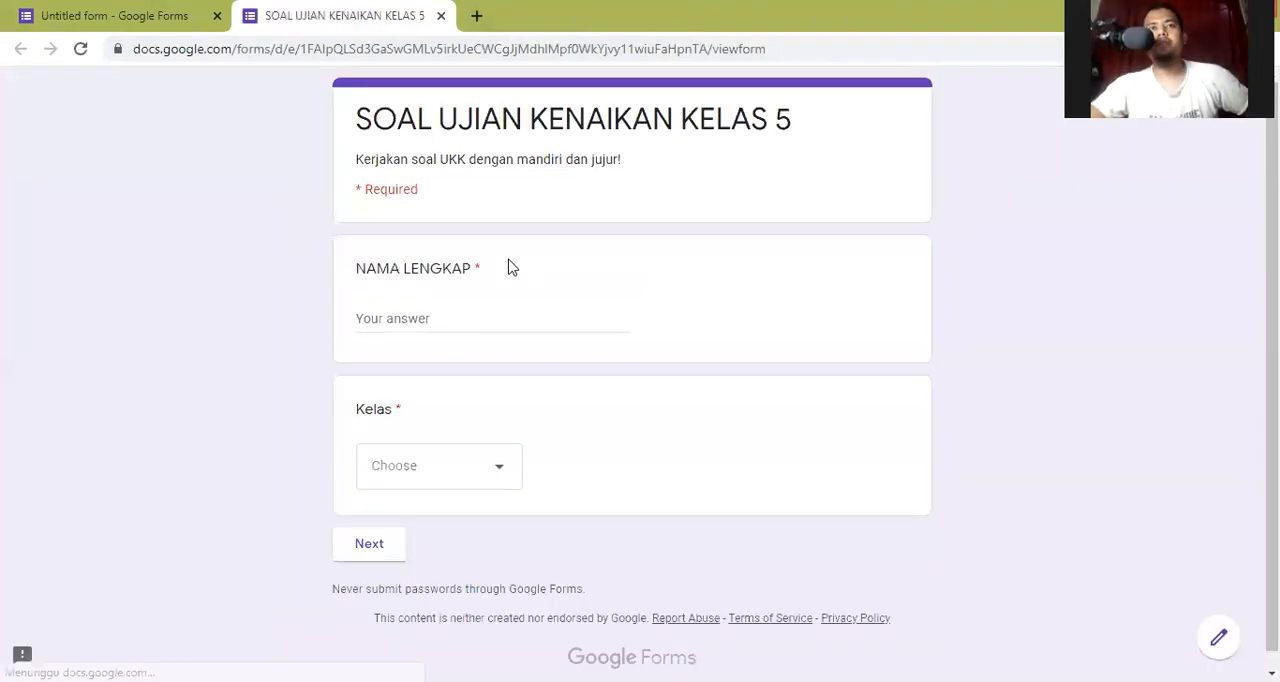
# - Fill in the respondent's full name in the live exam form and choose 5 for Kelas
pyautogui.scroll(-1, 486, 211)
pyautogui.scroll(1, 472, 317)
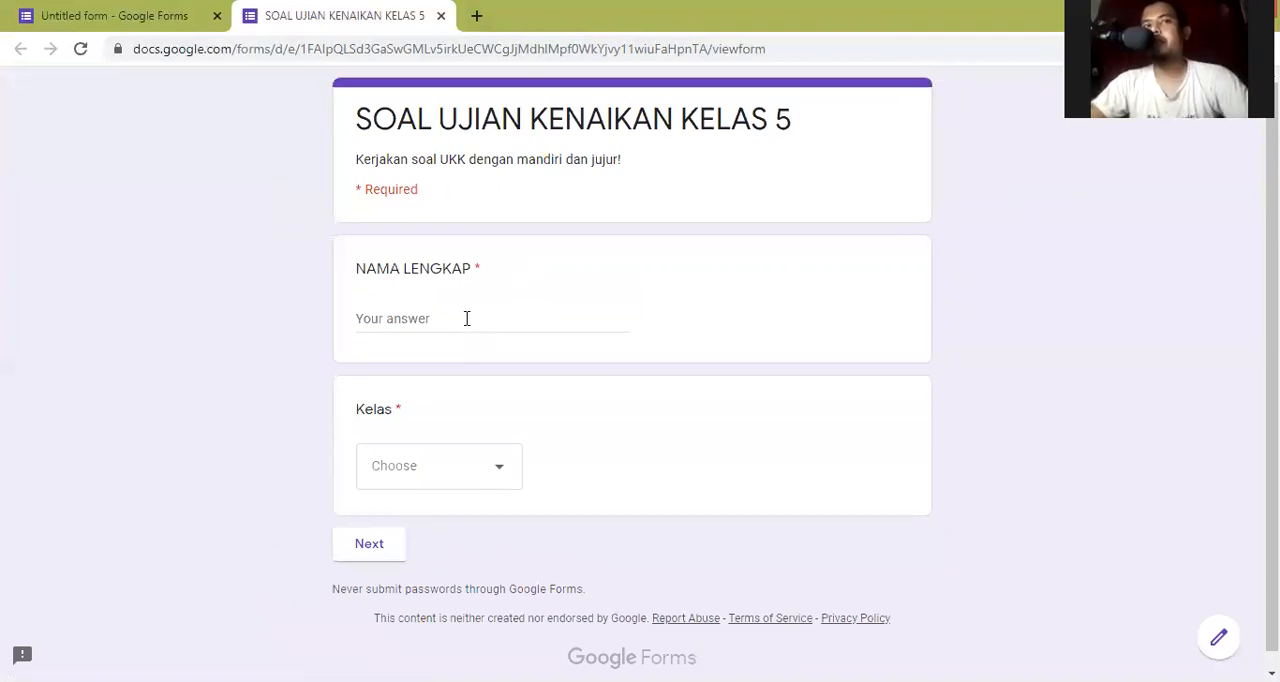
pyautogui.click(391, 317)
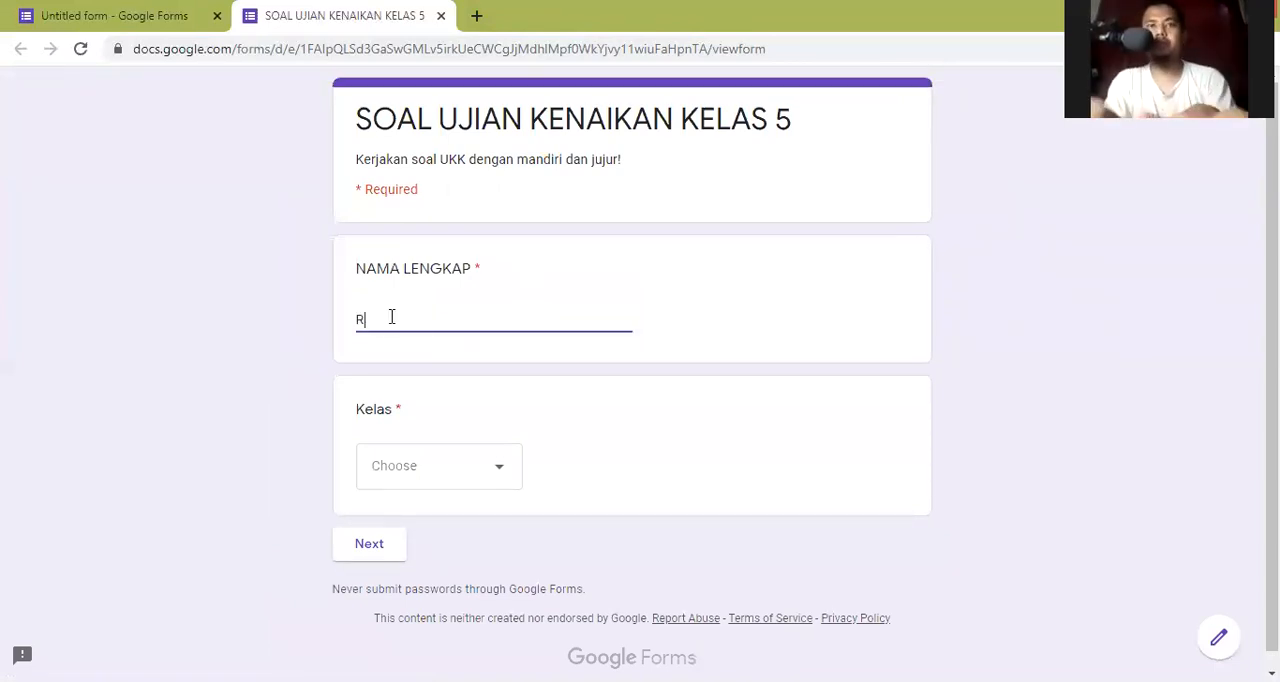
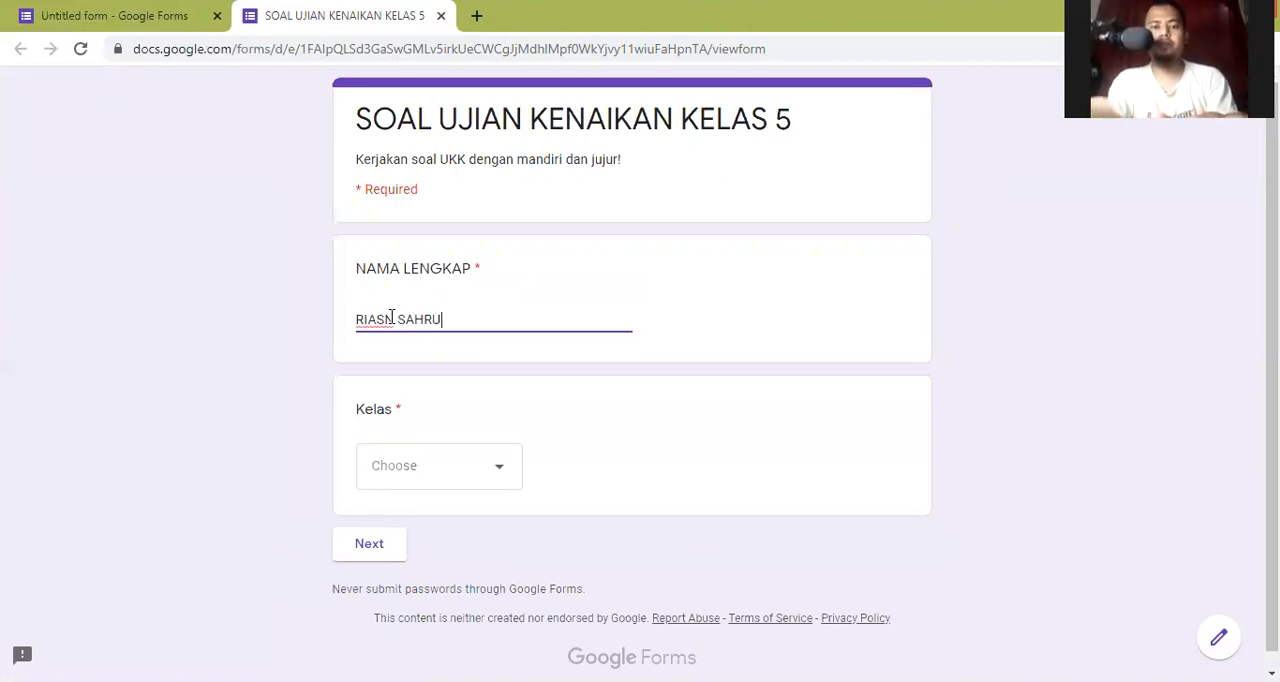
pyautogui.click(472, 485)
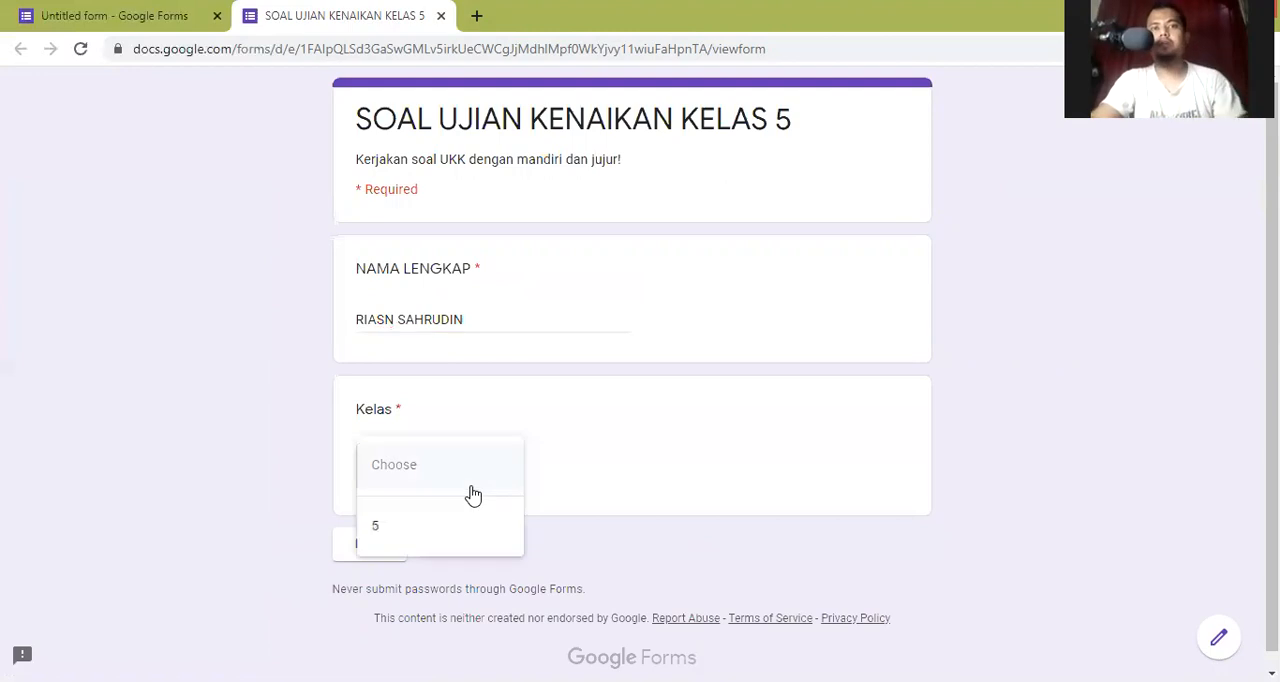
pyautogui.click(406, 531)
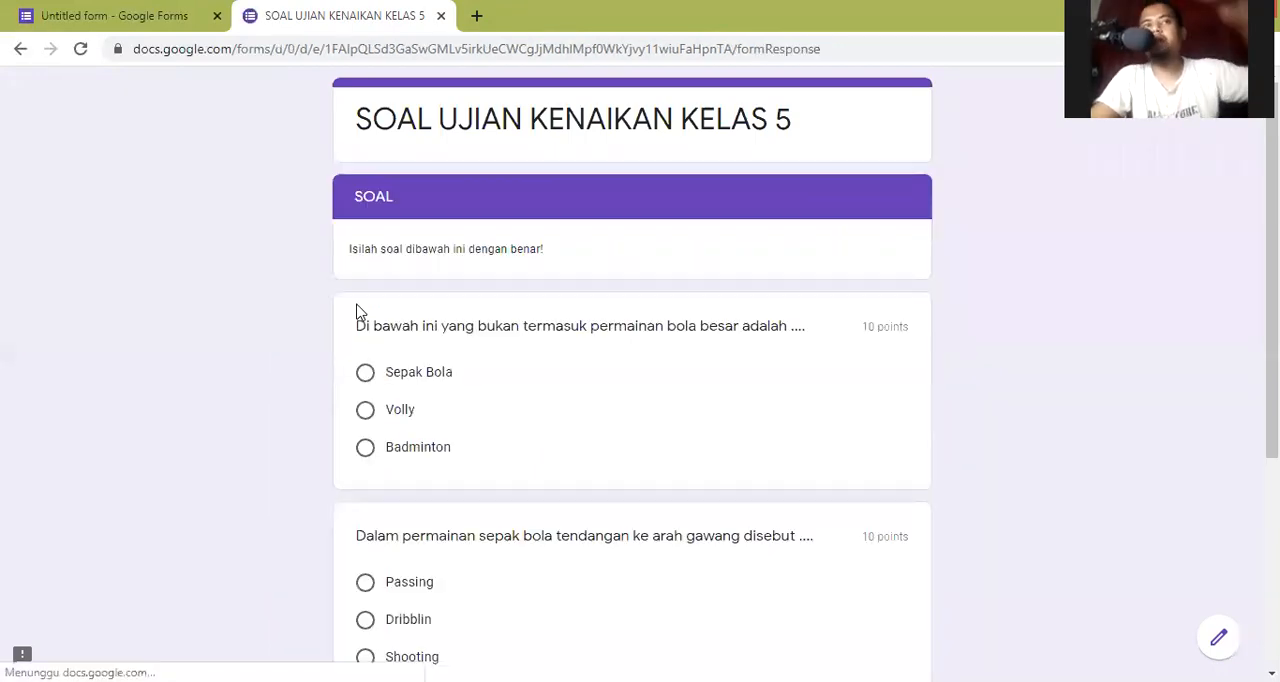
# - Answer the two multiple-choice questions in the SOAL section with Badminton and Shooting
pyautogui.scroll(-3, 360, 305)
pyautogui.scroll(2, 380, 285)
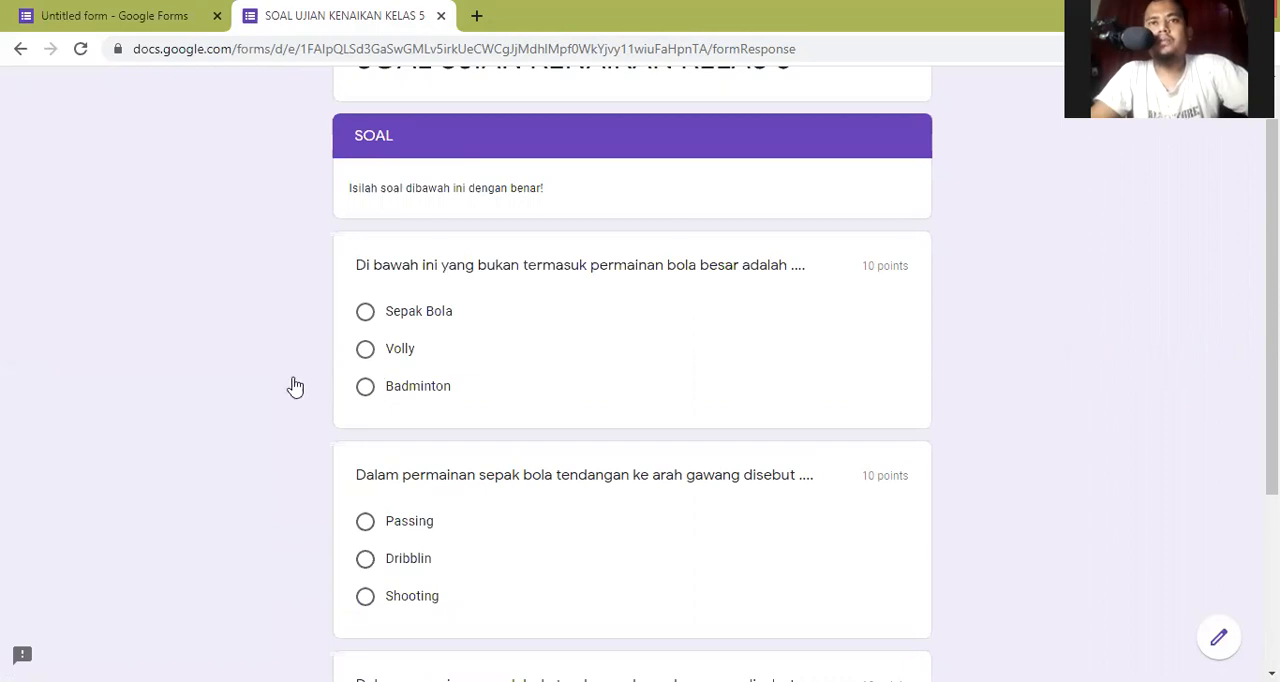
pyautogui.click(390, 378)
pyautogui.scroll(-1, 540, 365)
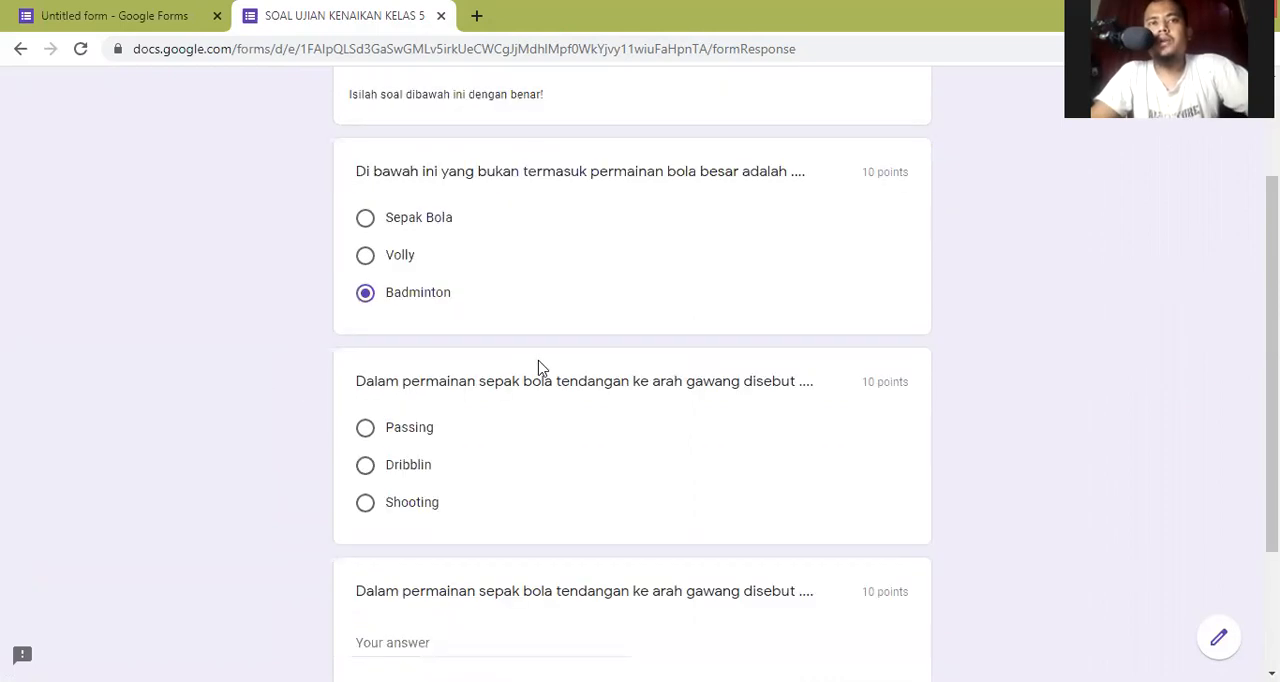
pyautogui.scroll(-1, 397, 422)
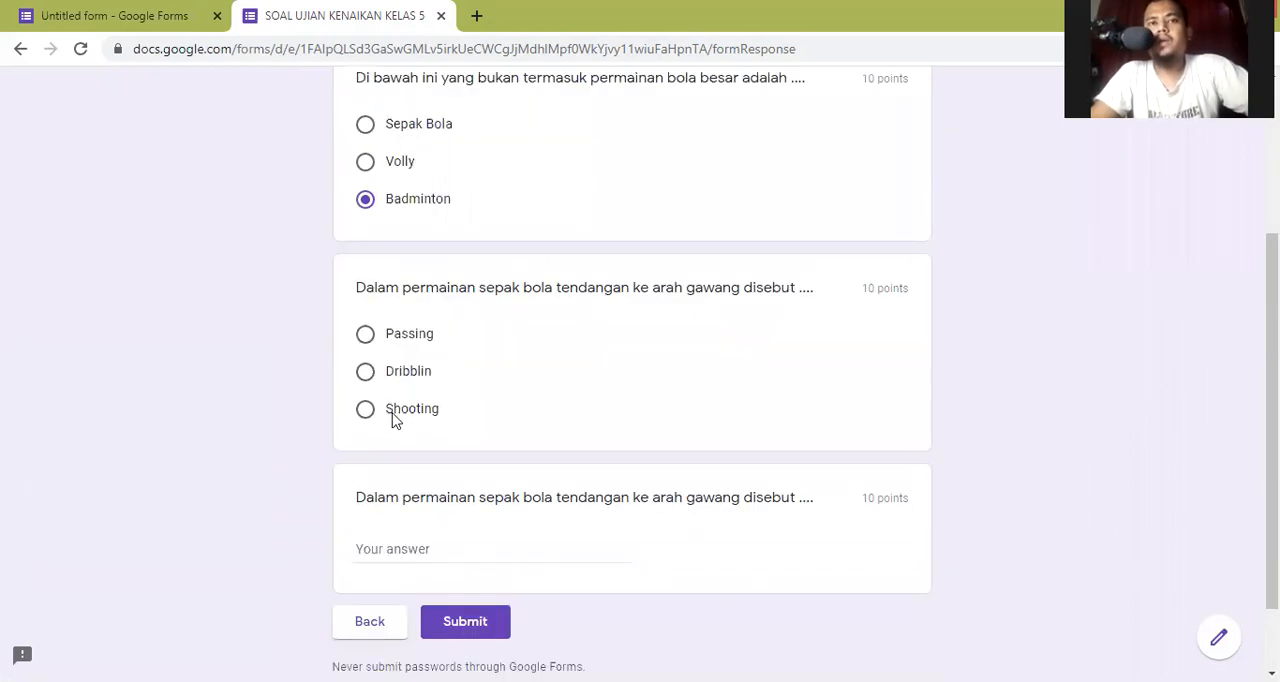
pyautogui.click(418, 422)
# - Answer the short-answer question about tendangan ke arah gawang with "shooting"
pyautogui.scroll(-1, 423, 447)
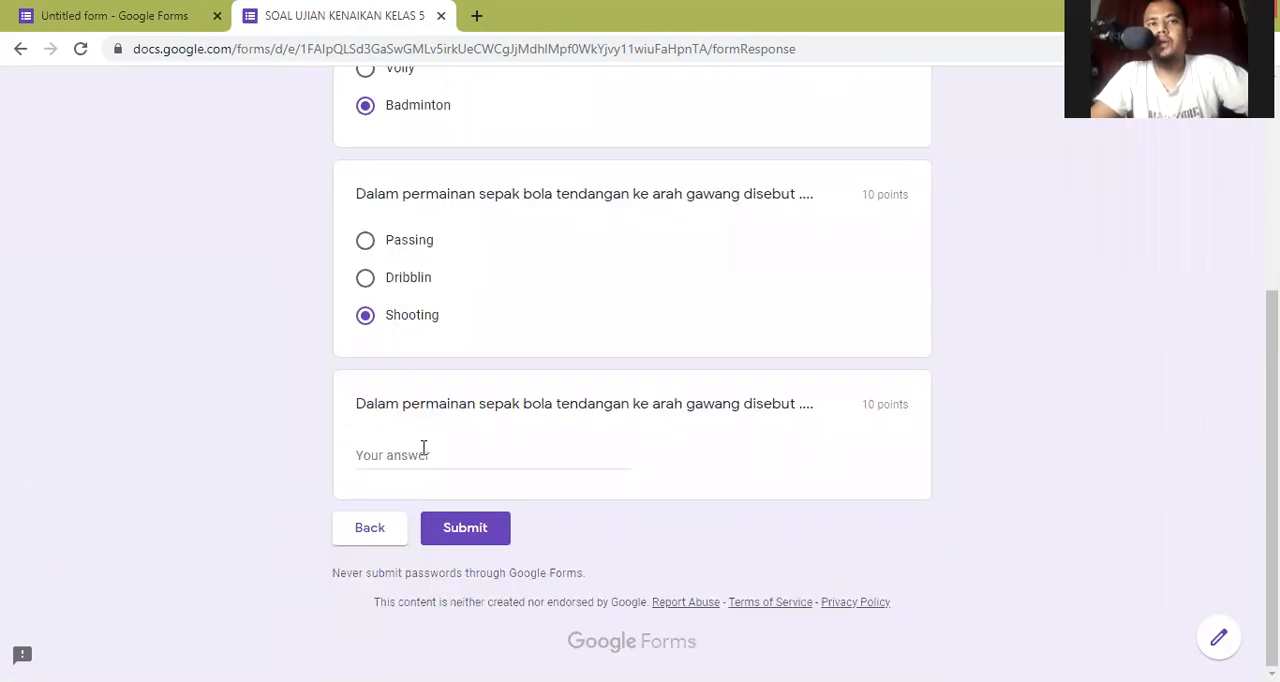
pyautogui.click(423, 449)
pyautogui.write('s')
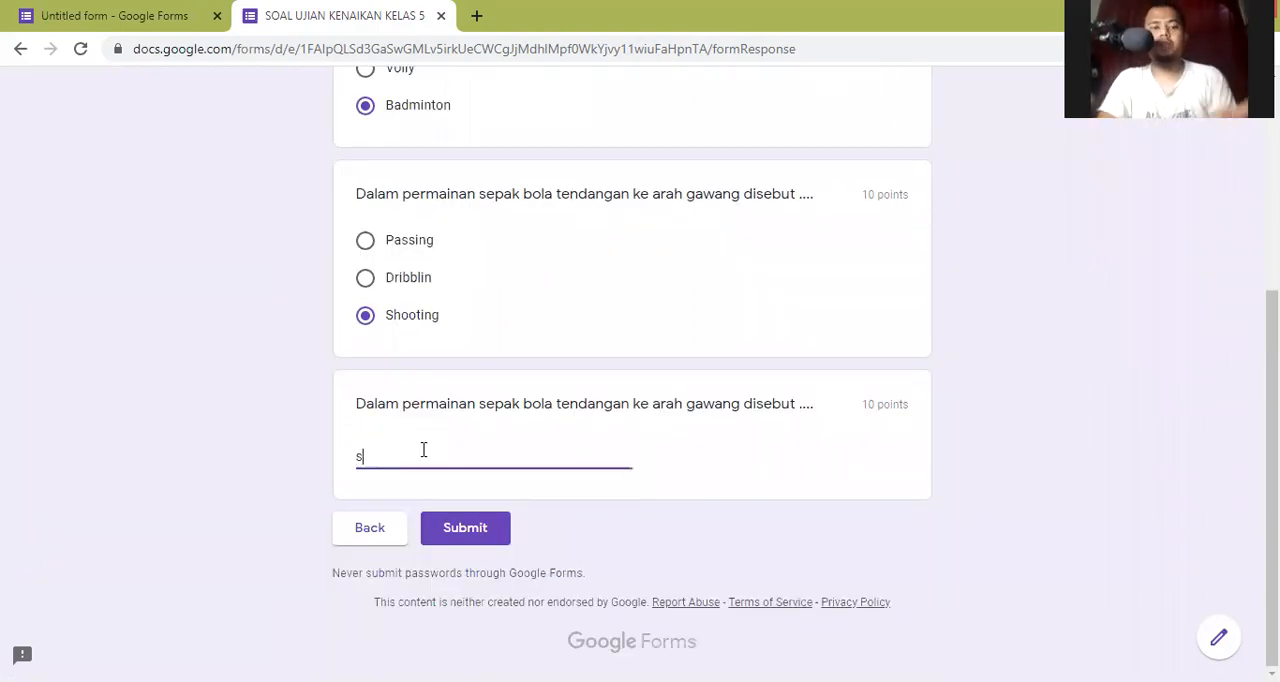
pyautogui.write('hooting')
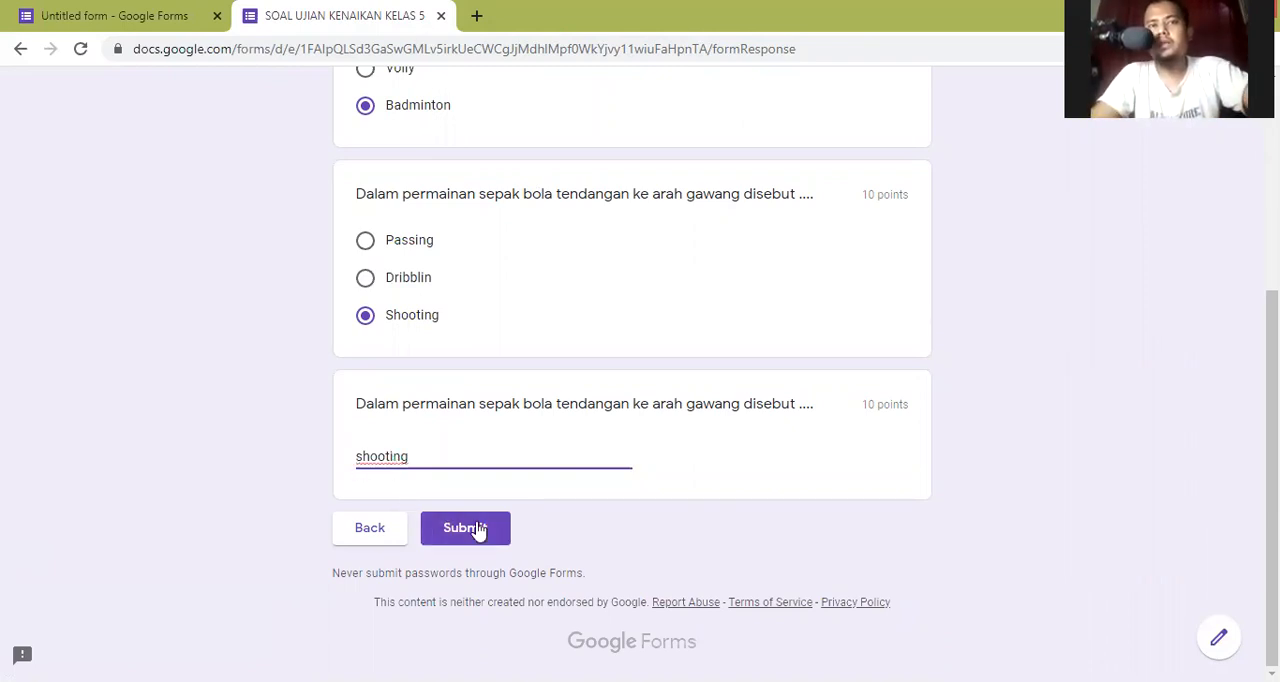
# - Submit the exam response and review the score and the marking of each answer
pyautogui.click(366, 501)
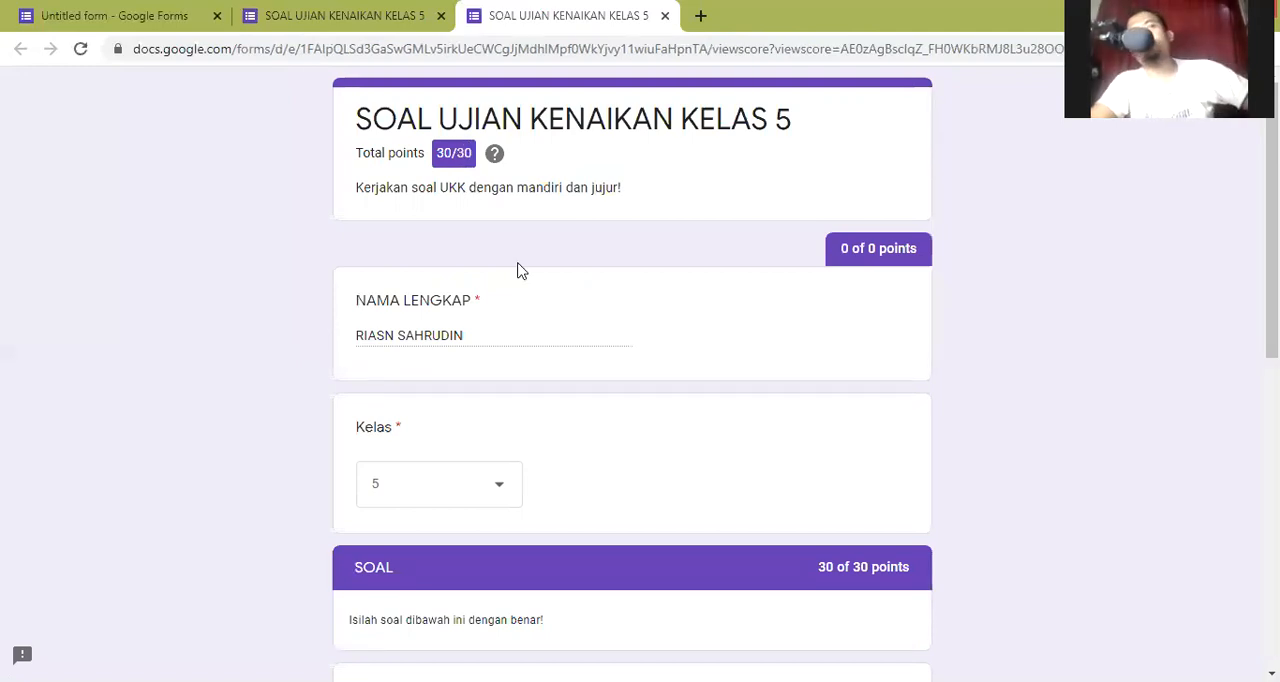
pyautogui.scroll(-15, 519, 270)
pyautogui.scroll(-1, 680, 486)
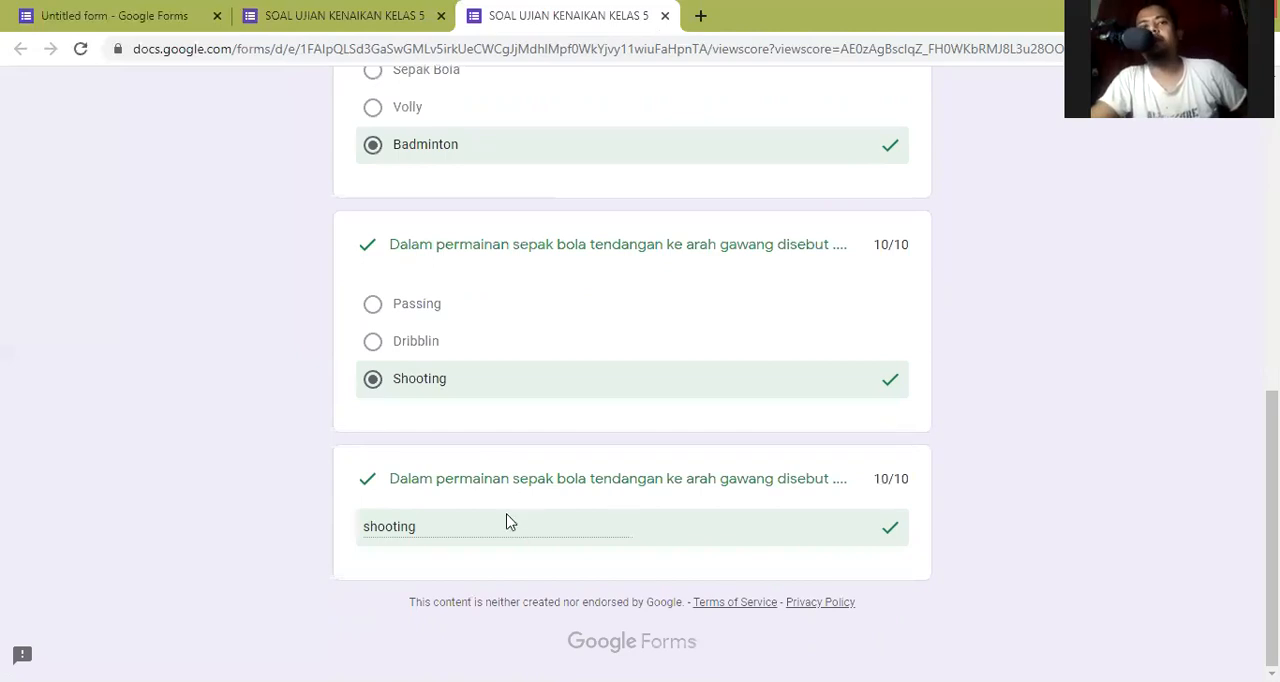
# - Return from the score page to the submitted exam form and start another response
pyautogui.press('Home')
pyautogui.press('End')
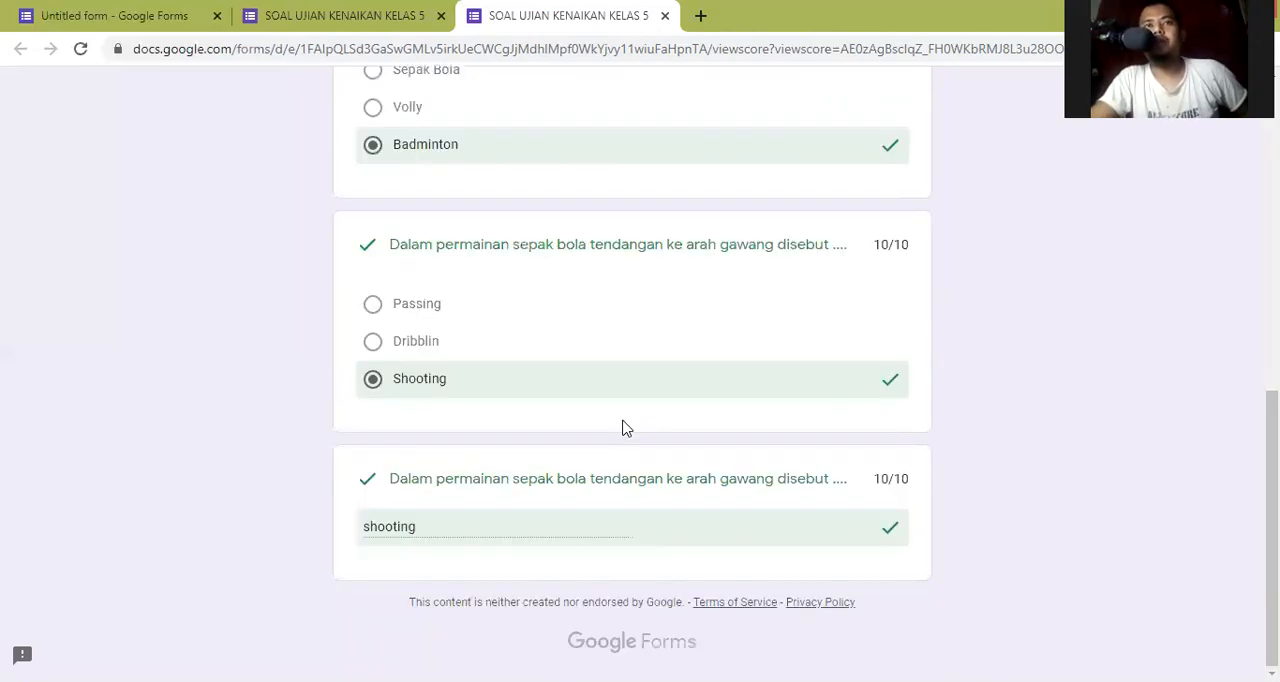
pyautogui.click(310, 8)
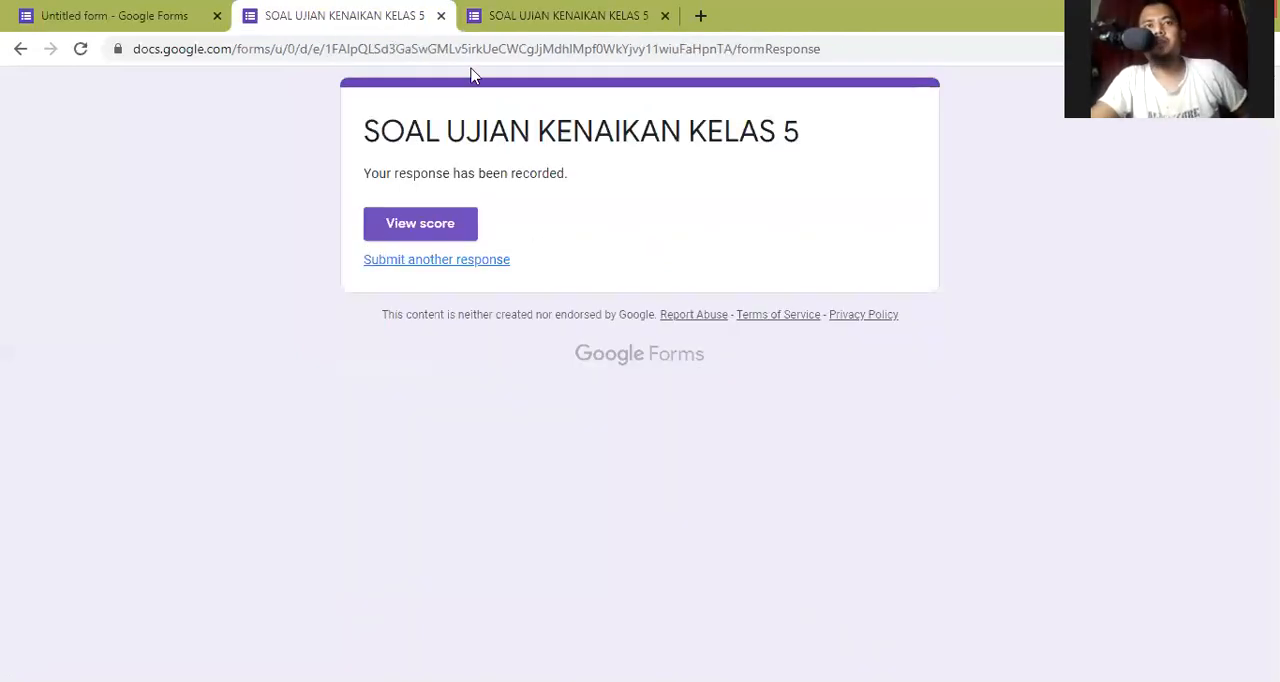
pyautogui.press('F5')
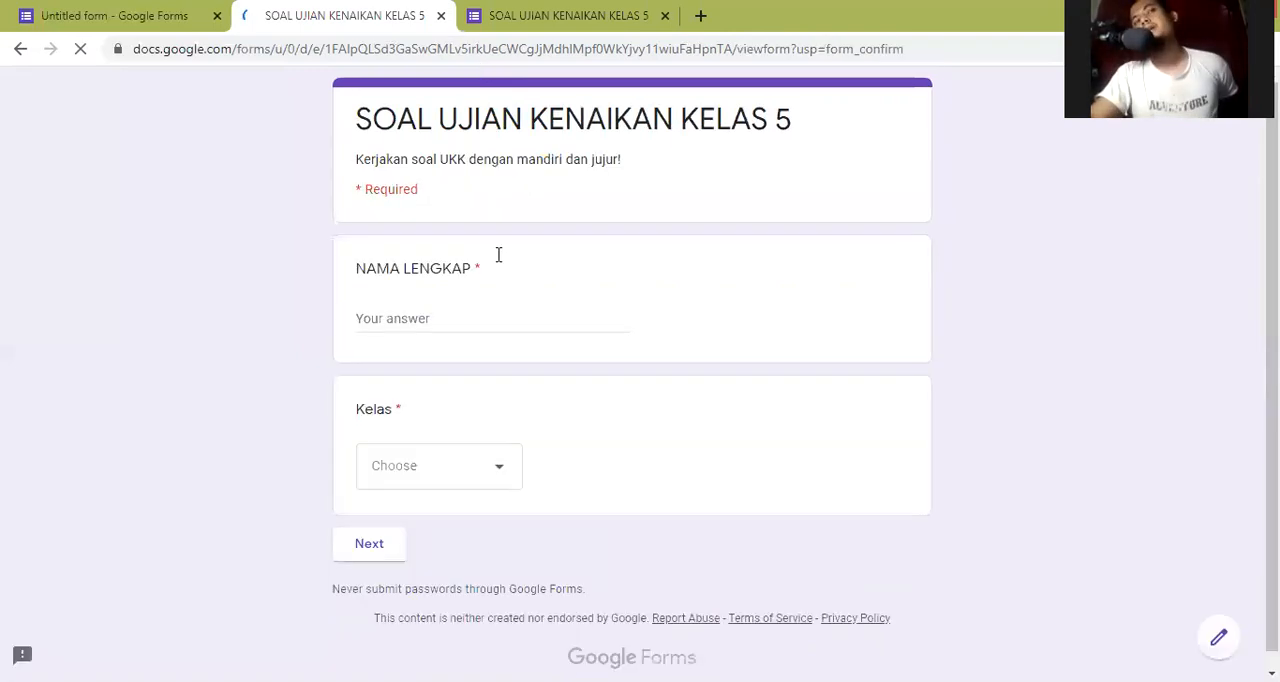
# - Fill in the second respondent's full name, choose 5 for Kelas and continue to the SOAL section
pyautogui.click(427, 295)
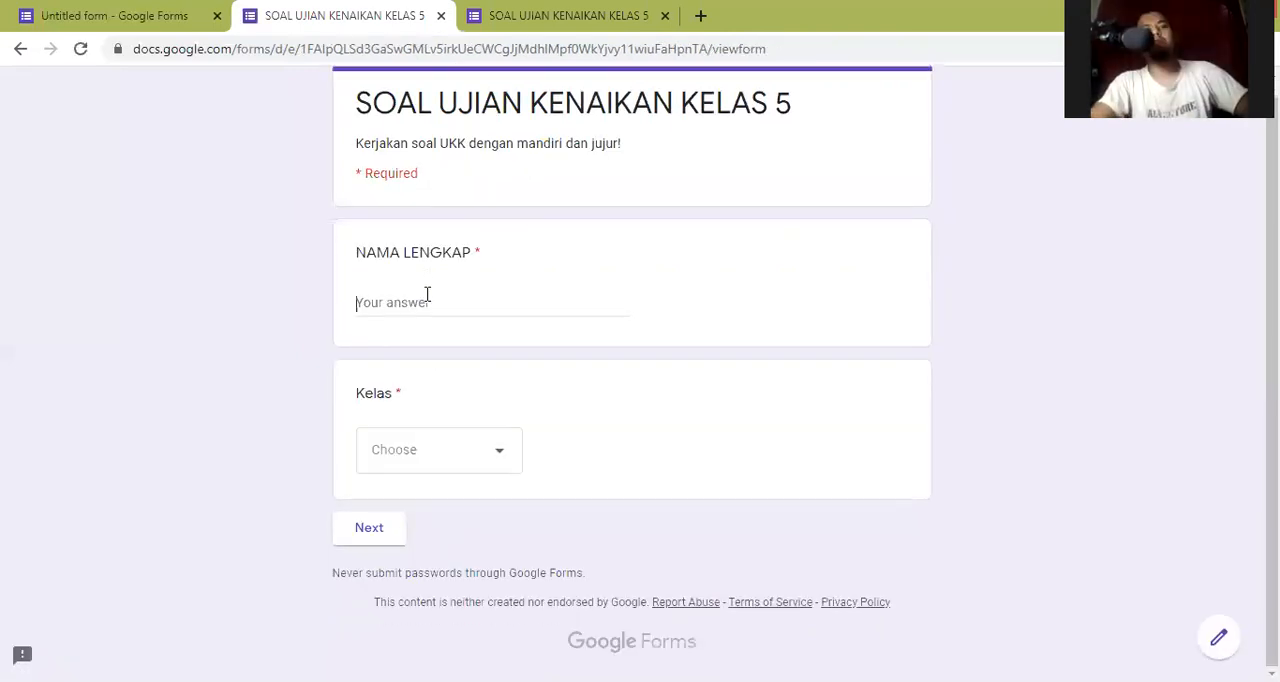
pyautogui.write('R')
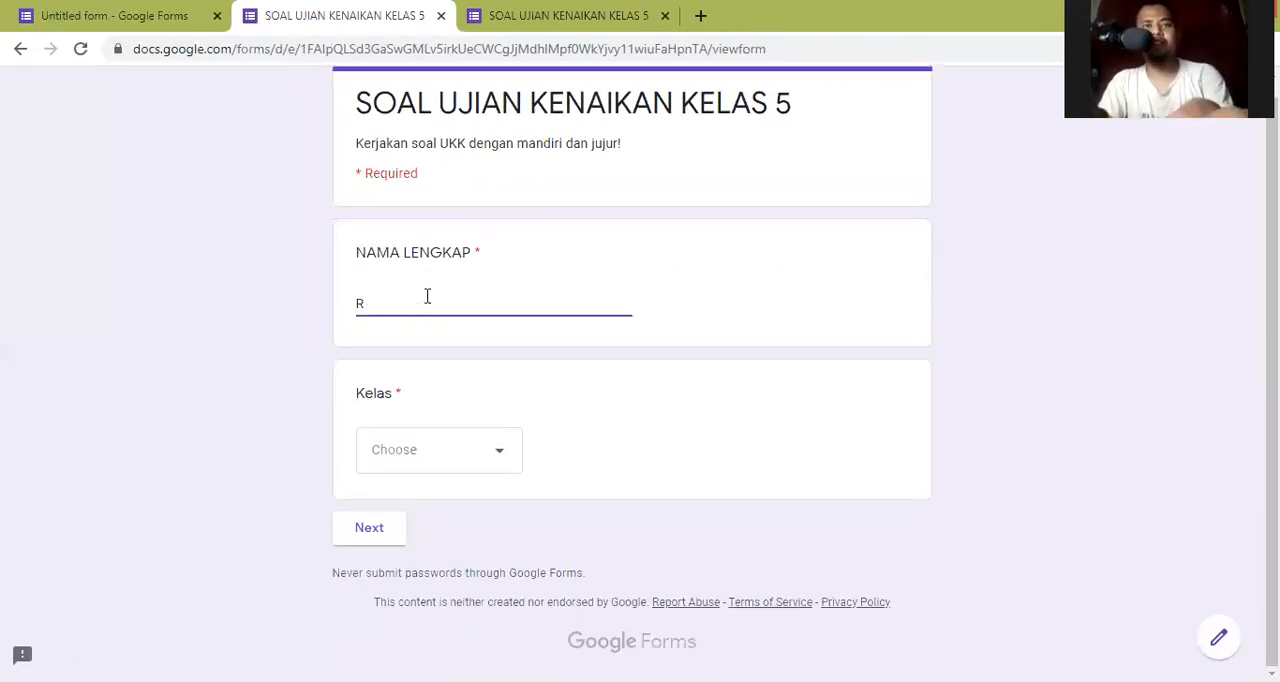
pyautogui.write('iN')
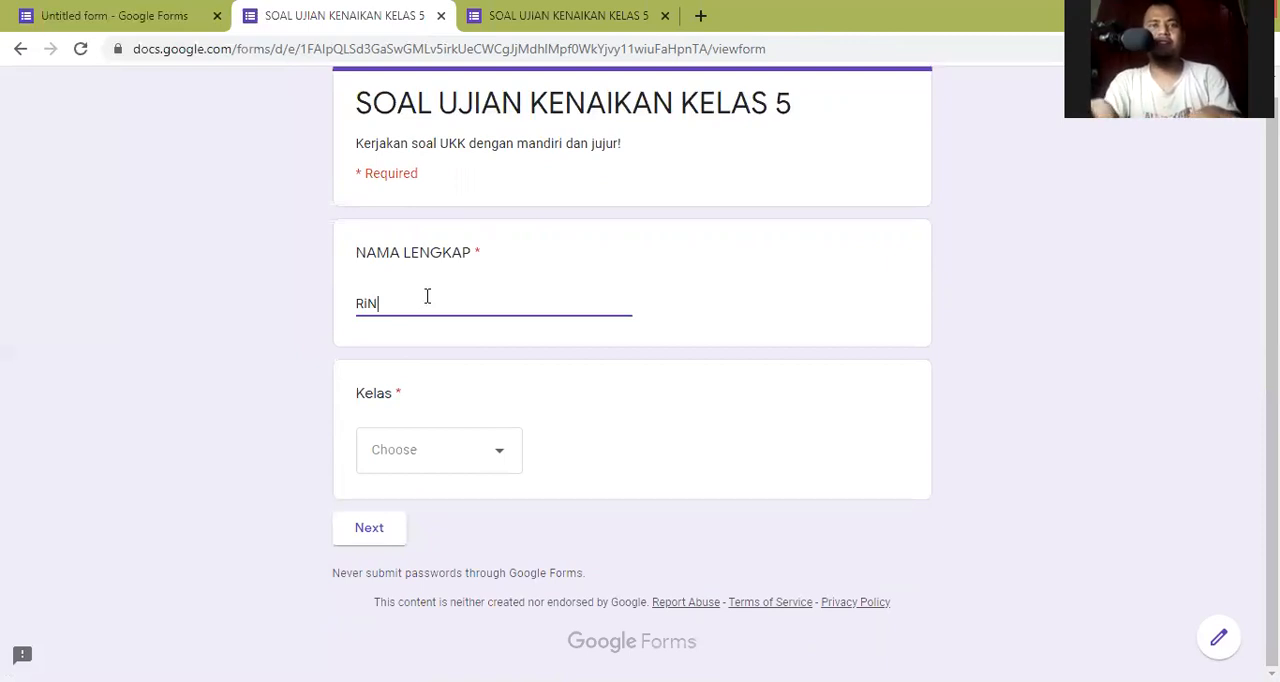
pyautogui.press('BackSpace')
pyautogui.write('n')
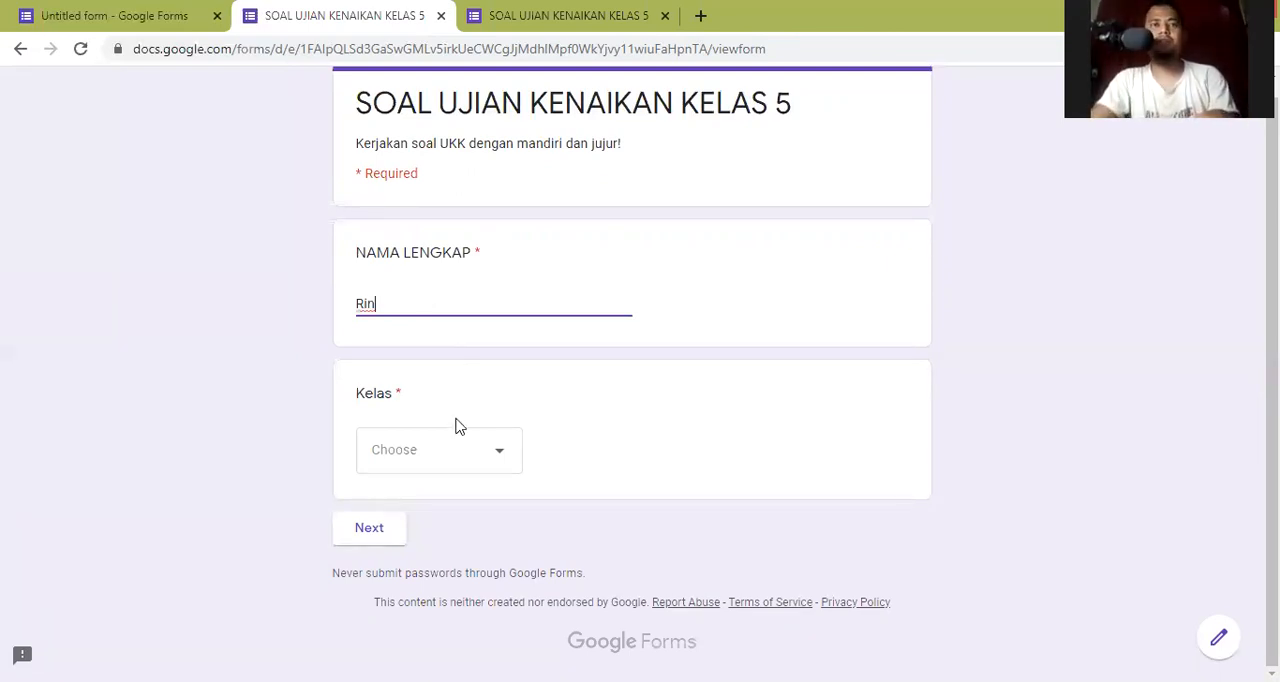
pyautogui.press('BackSpace')
pyautogui.write('am')
pyautogui.press('BackSpace')
pyautogui.write('n')
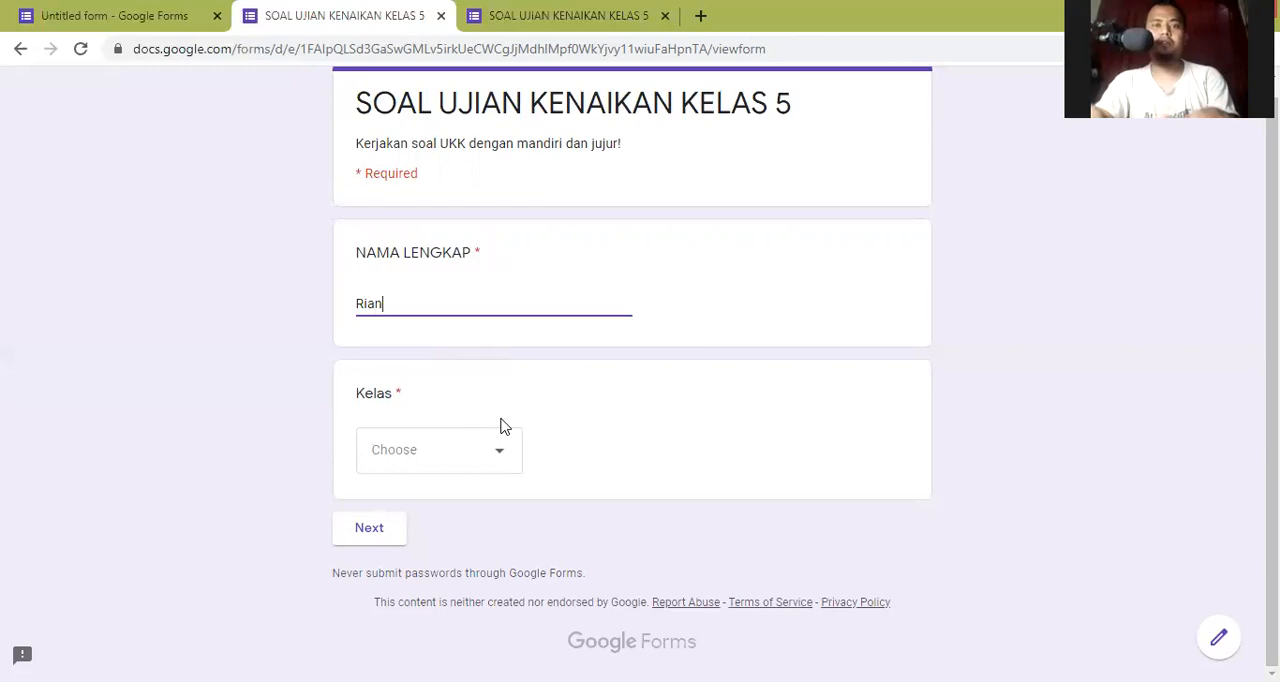
pyautogui.click(458, 465)
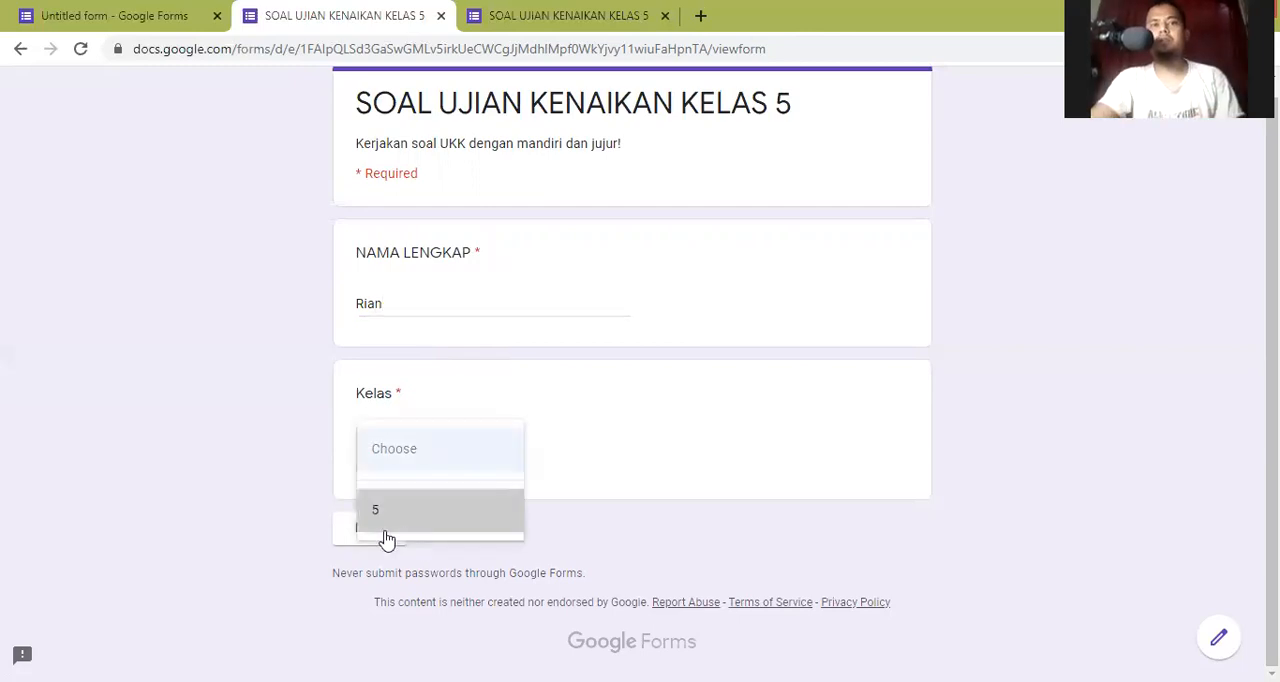
pyautogui.click(387, 537)
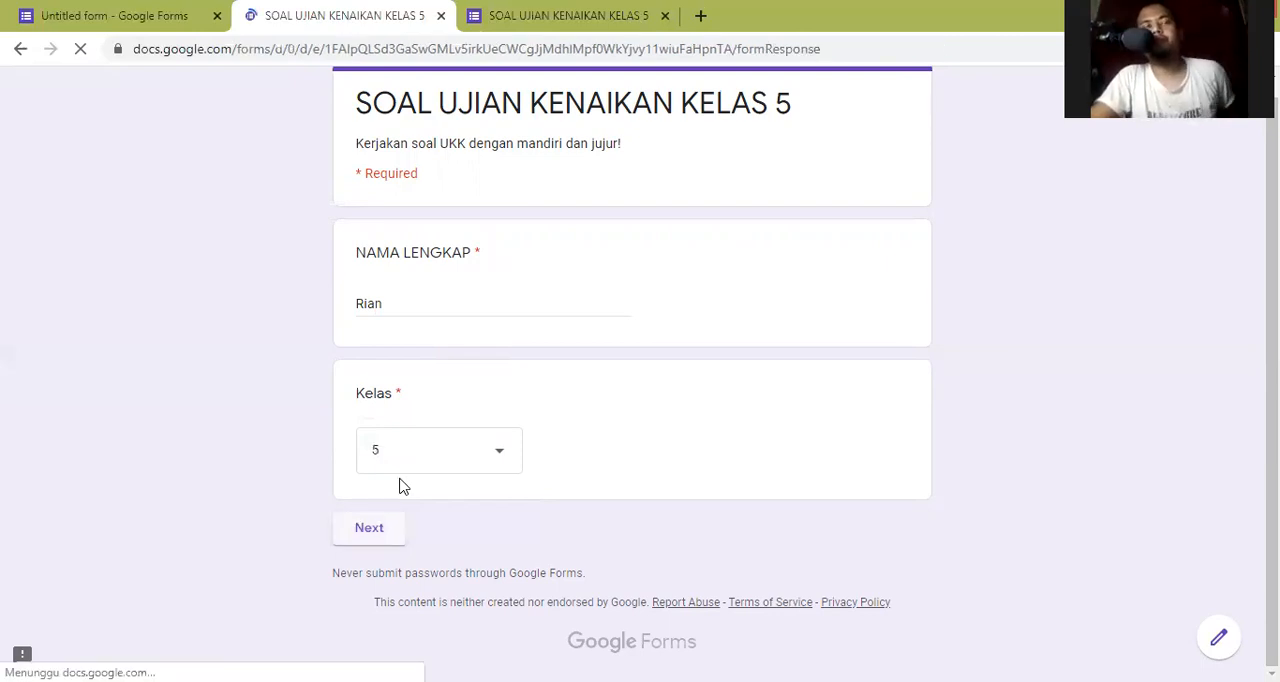
# - Answer the short-answer question with the misspelling "soting" and the two multiple-choice questions with Badminton and Shooting
pyautogui.scroll(-3, 421, 452)
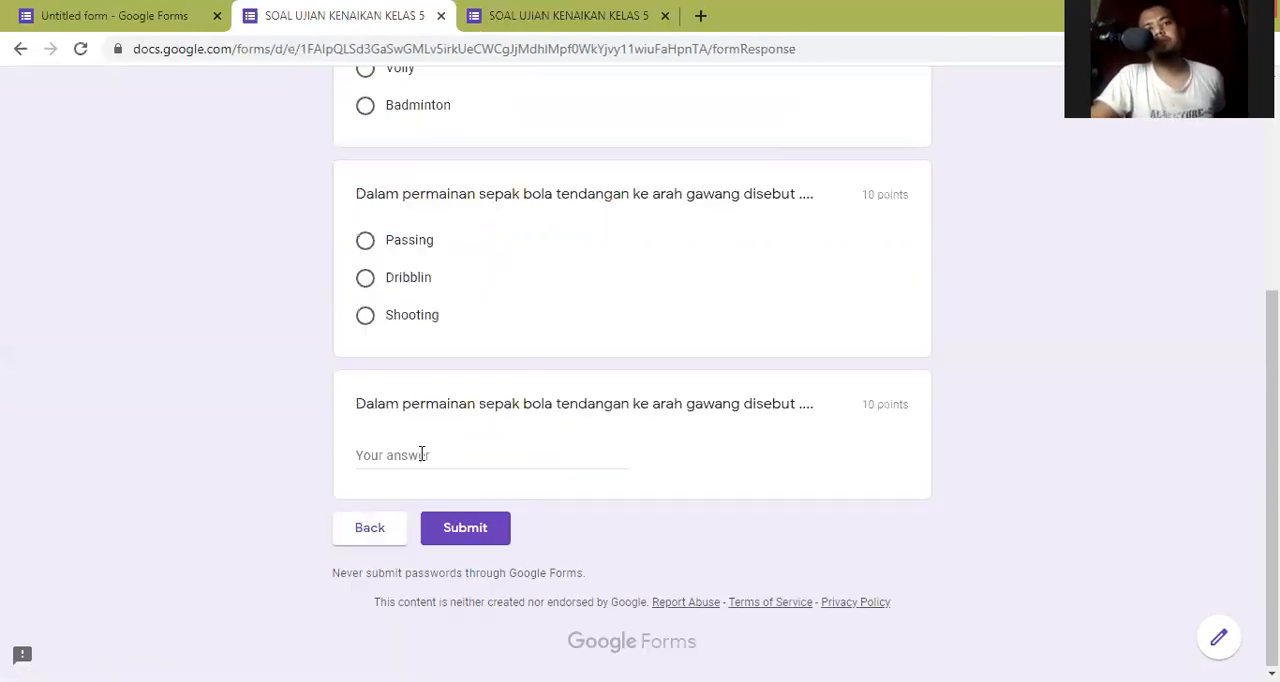
pyautogui.click(421, 454)
pyautogui.write('soti')
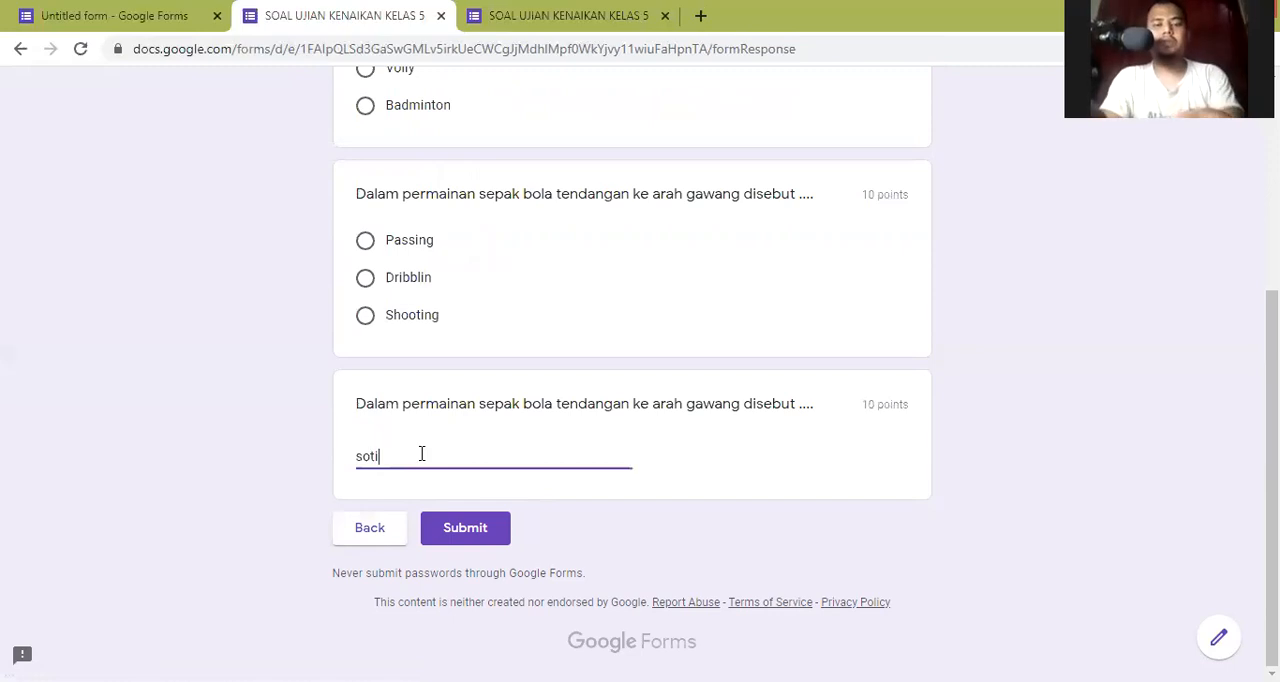
pyautogui.write('ng')
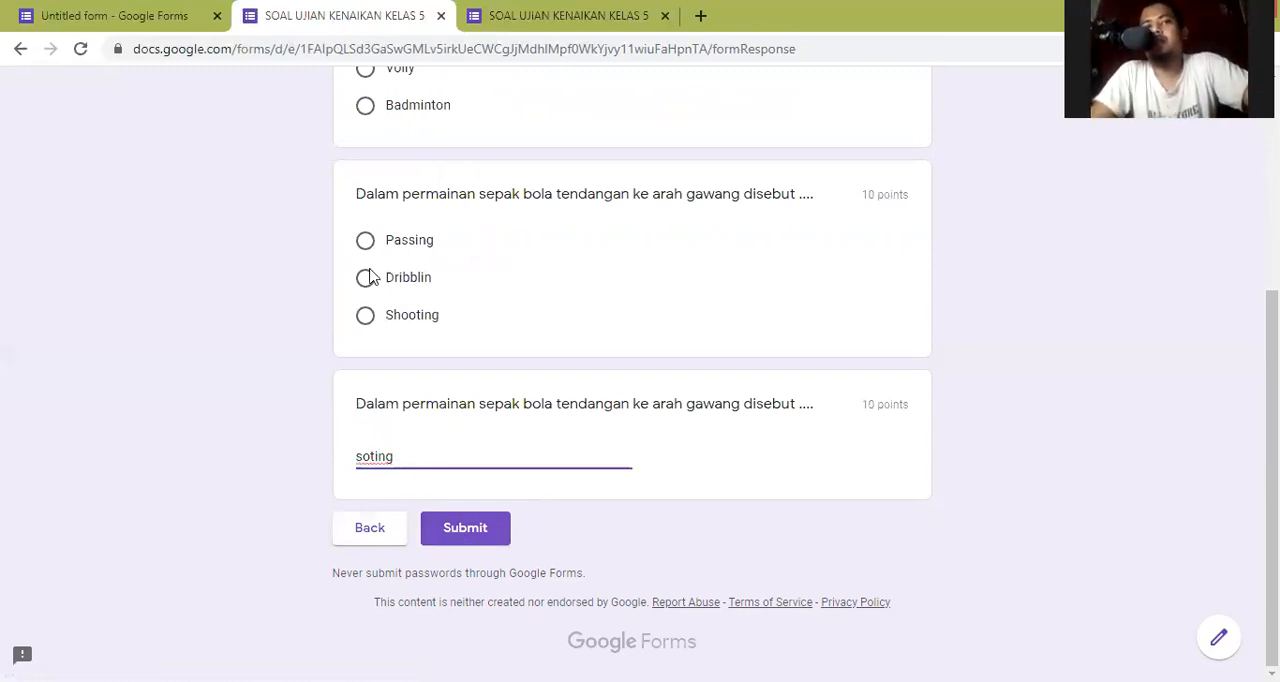
pyautogui.click(365, 104)
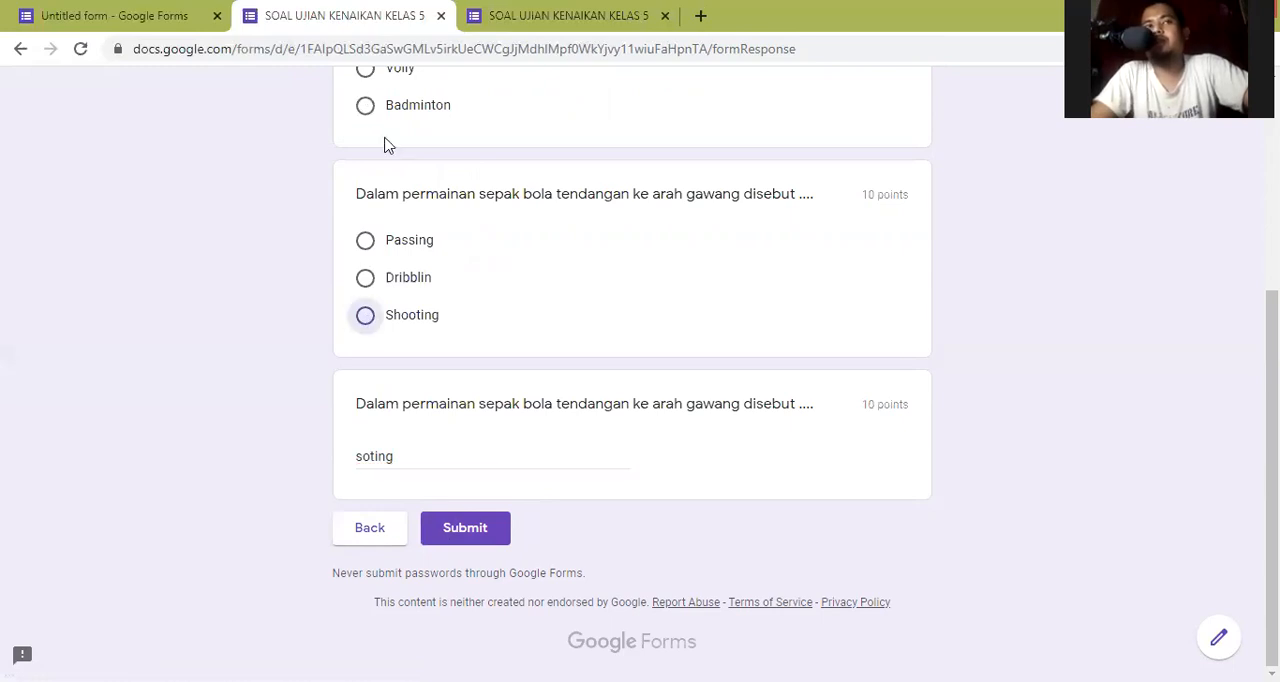
pyautogui.scroll(1, 493, 500)
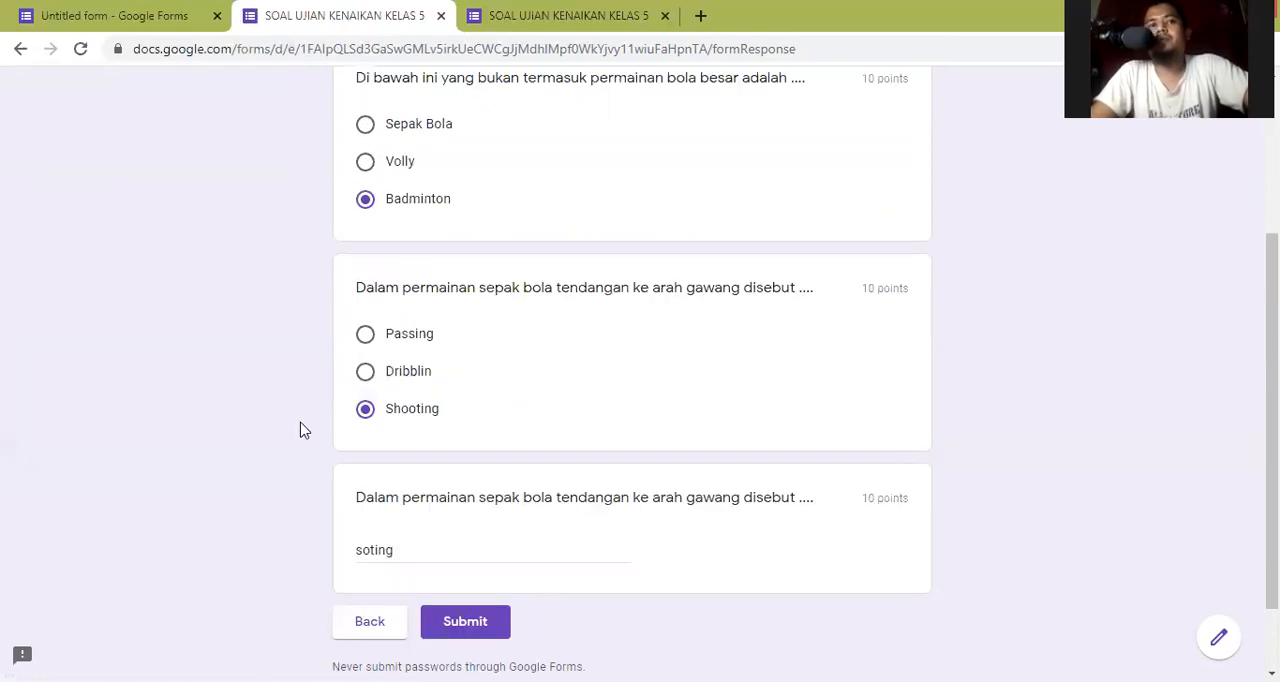
# - Submit the second exam response and review its score and the marking of the short answer
pyautogui.scroll(-1, 305, 430)
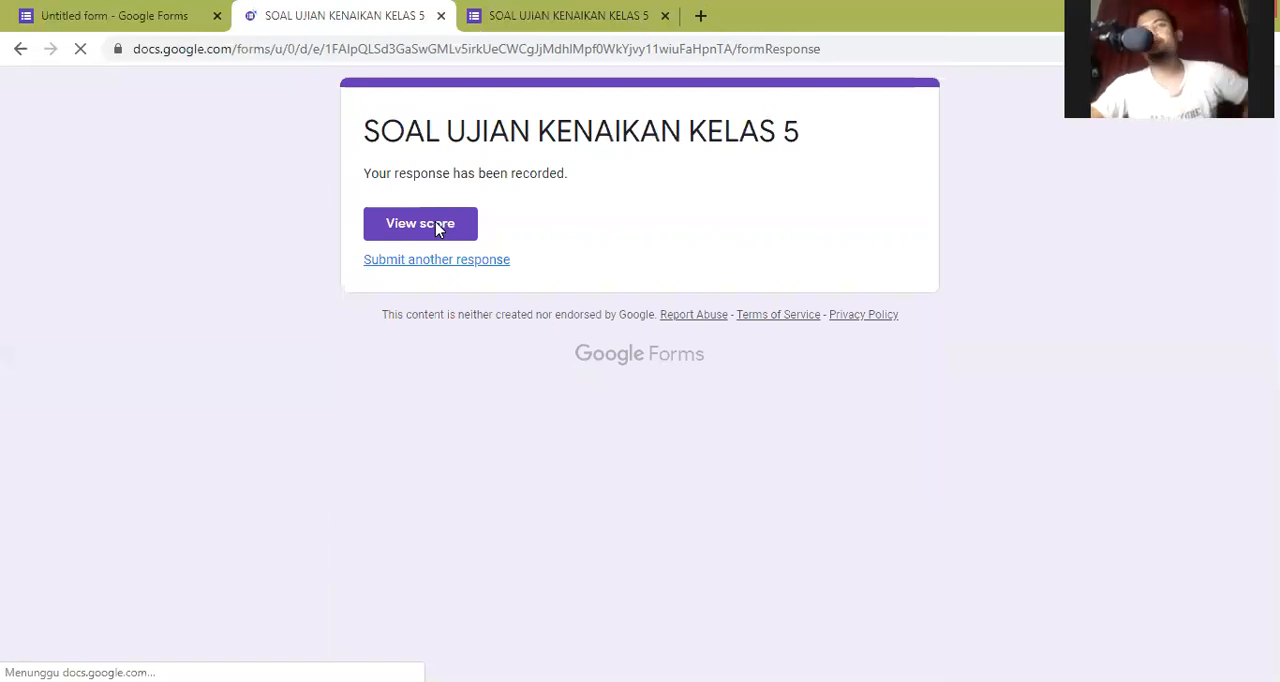
pyautogui.click(420, 223)
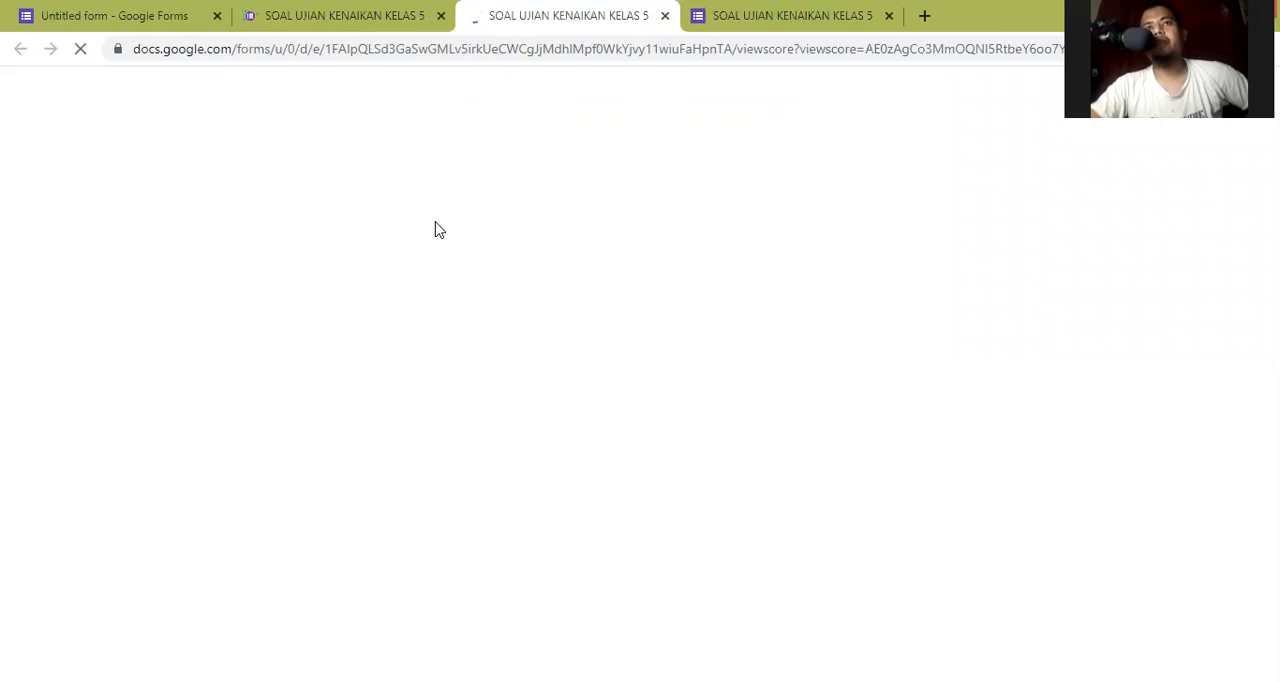
pyautogui.scroll(-1, 438, 230)
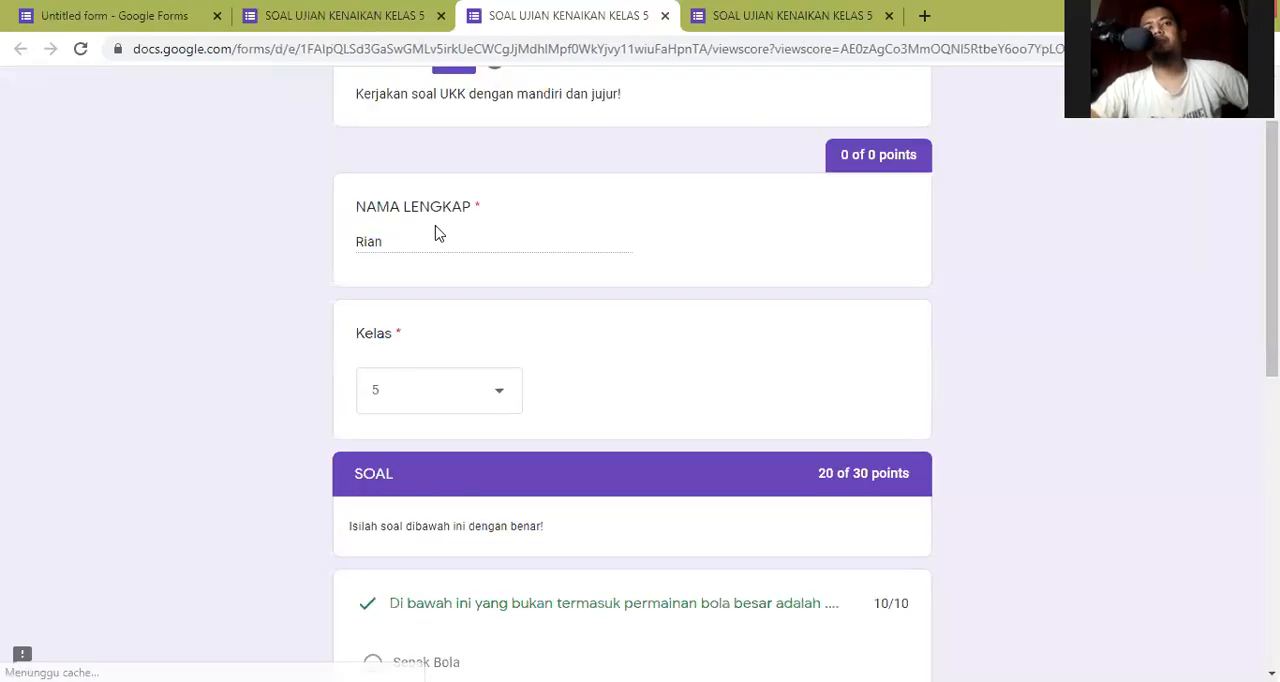
pyautogui.scroll(-10, 438, 230)
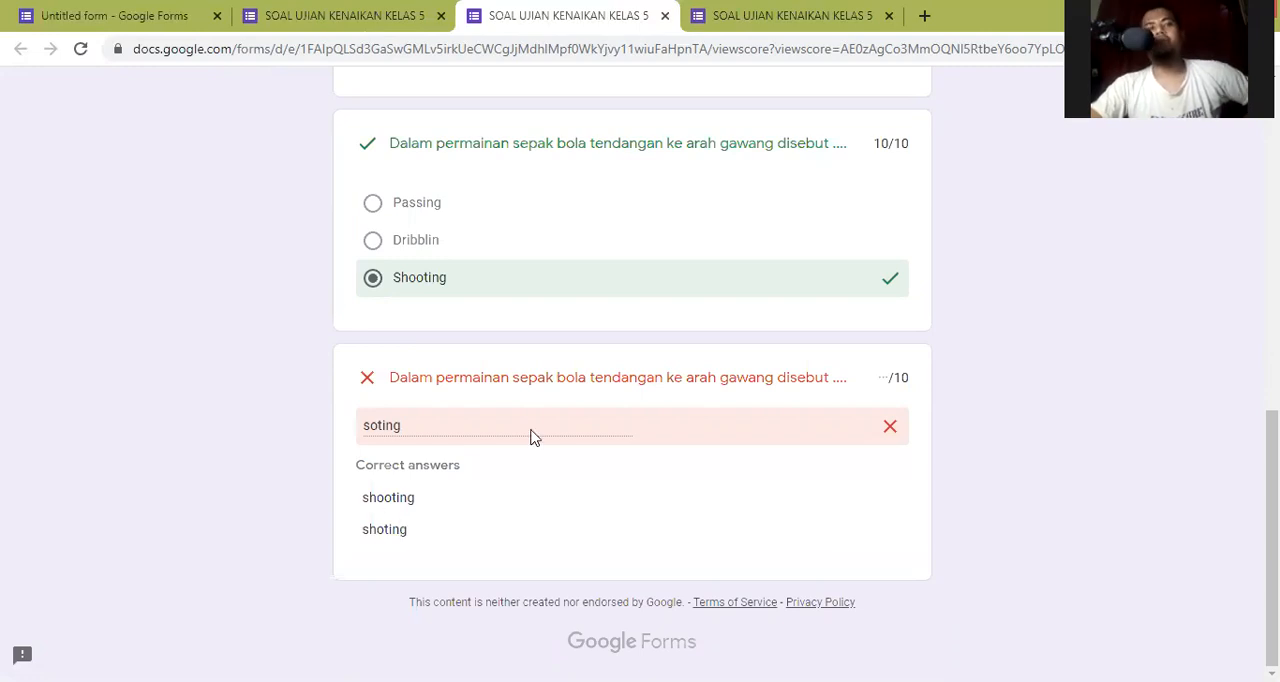
pyautogui.scroll(8, 548, 428)
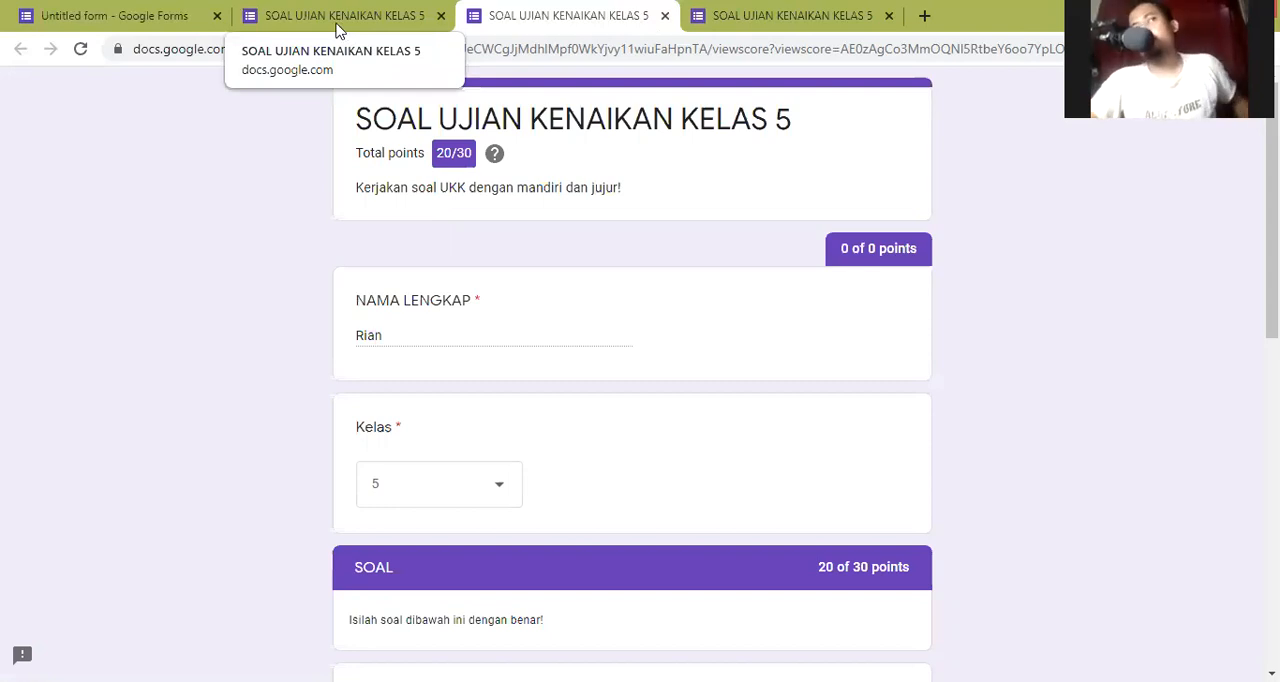
# - Switch back to the form editor and duplicate the short-answer question about tendangan ke arah gawang
pyautogui.click(340, 30)
pyautogui.click(150, 28)
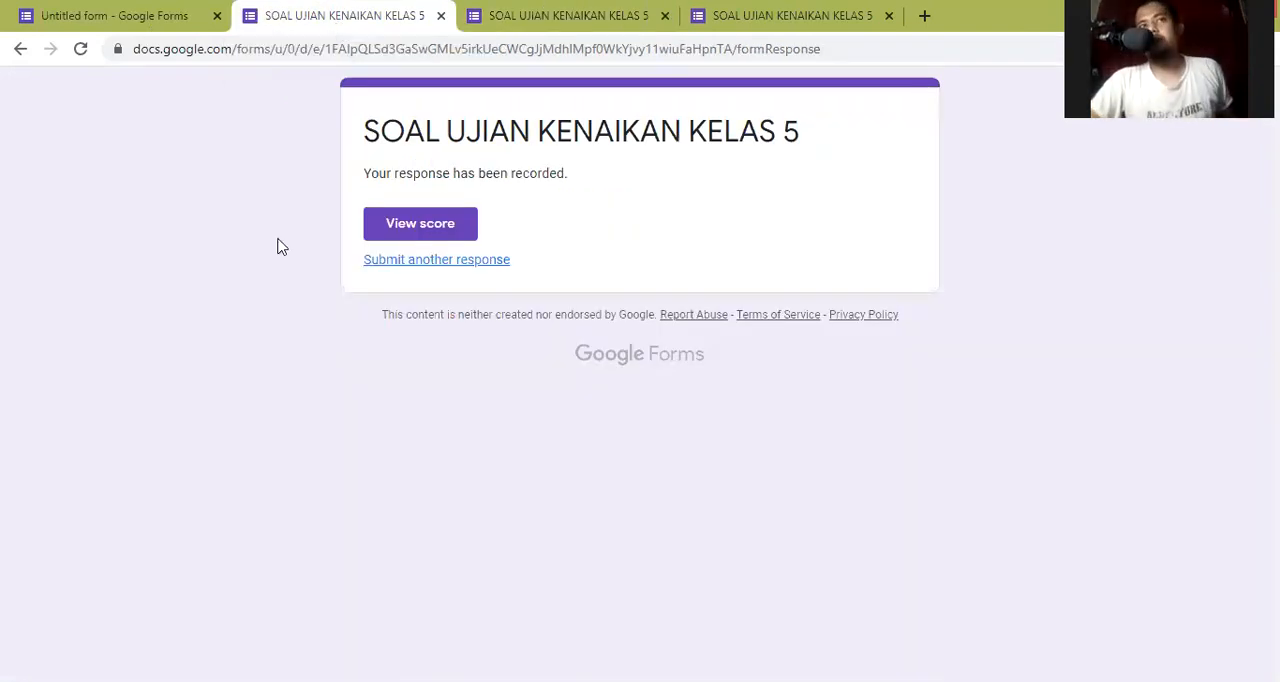
pyautogui.scroll(-8, 357, 399)
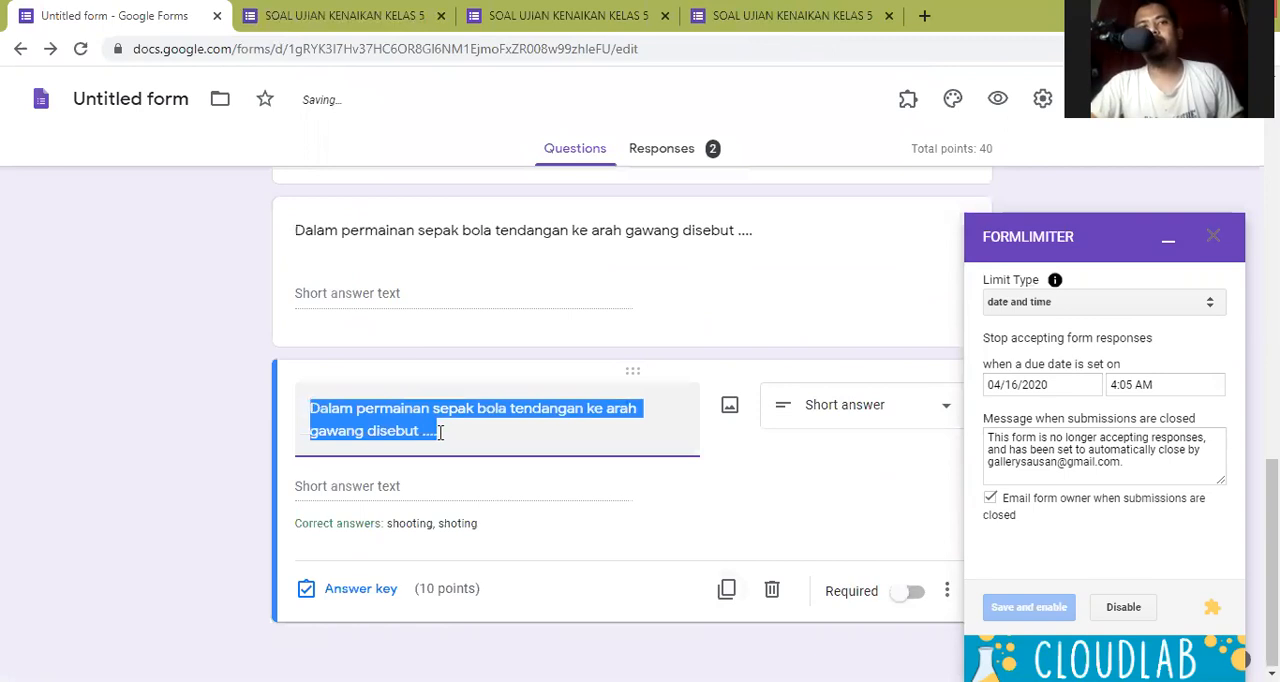
# - Replace the duplicated question's text with "Jelaskan cara menendang bola yang benar!"
pyautogui.click(439, 432)
pyautogui.hotkey('ctrl', 'a')
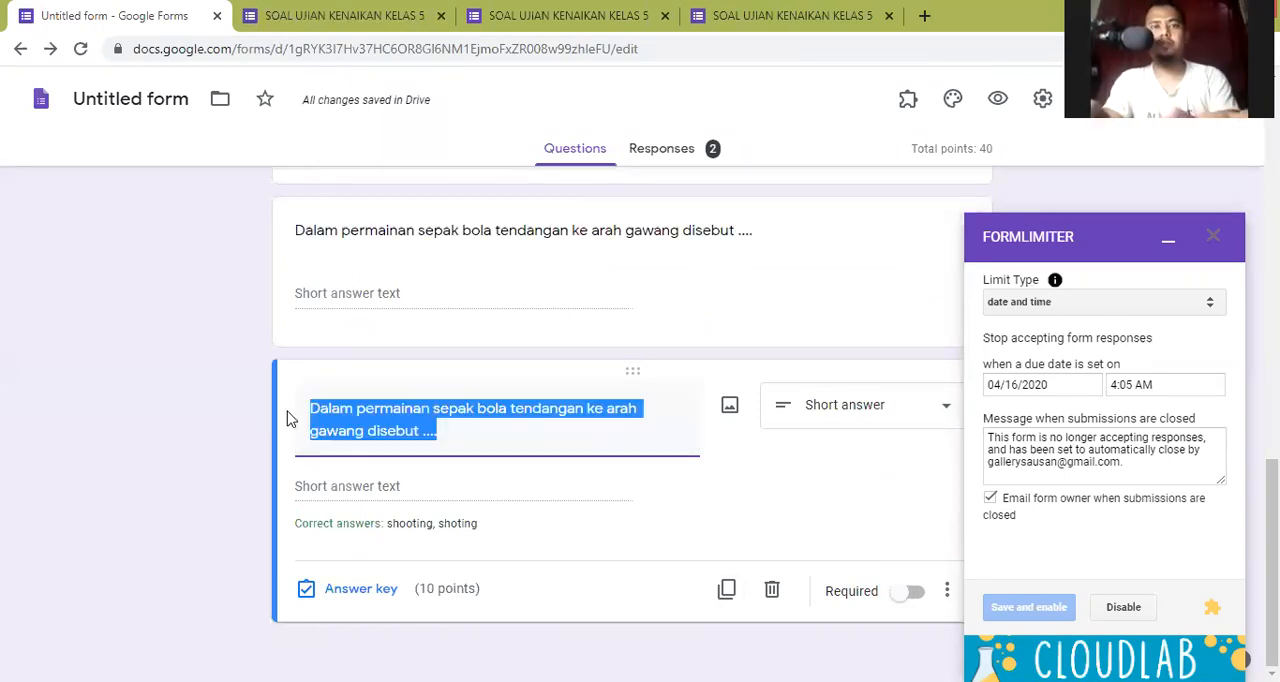
pyautogui.write('Jelaskan ')
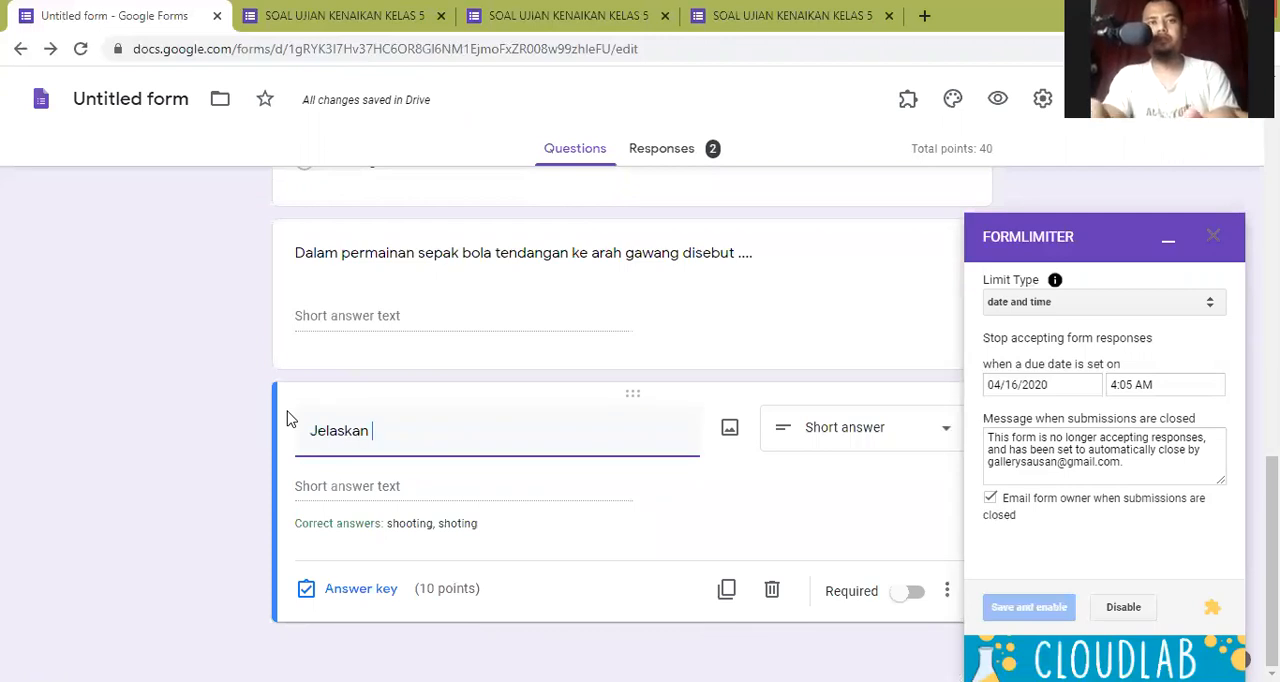
pyautogui.write('cara menendang bola yang benar!')
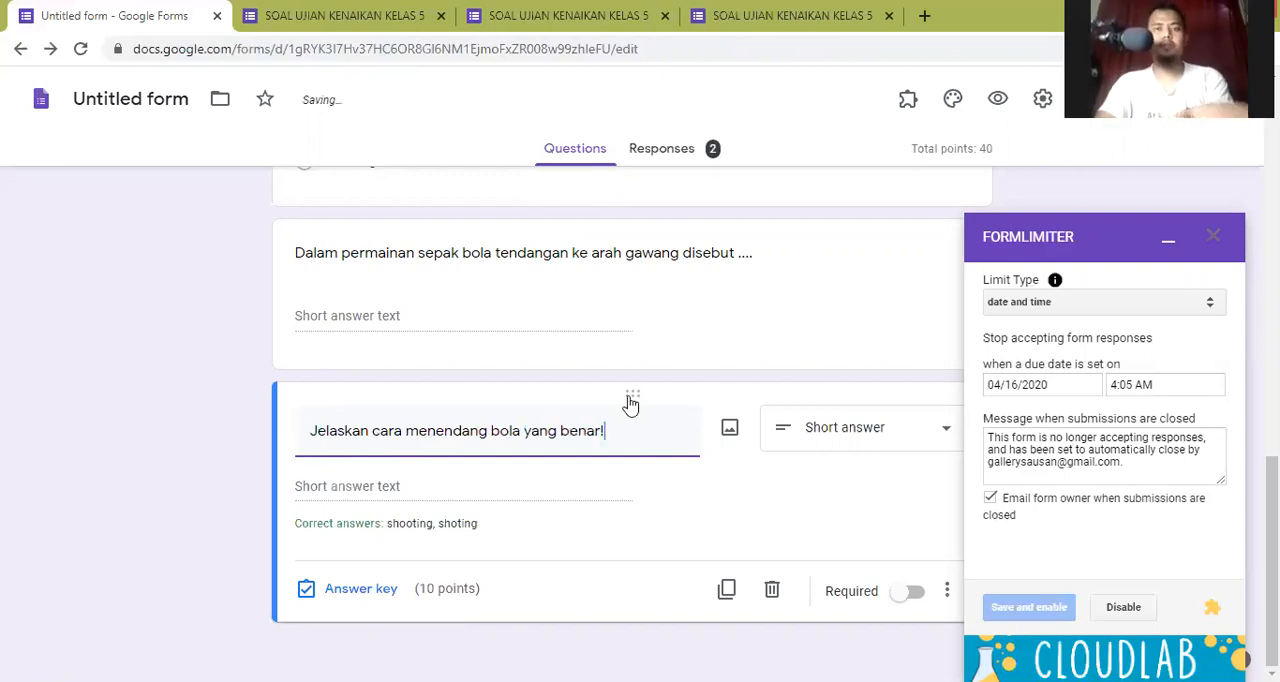
# - Change the answer type of the question about menendang bola to Paragraph
pyautogui.click(855, 442)
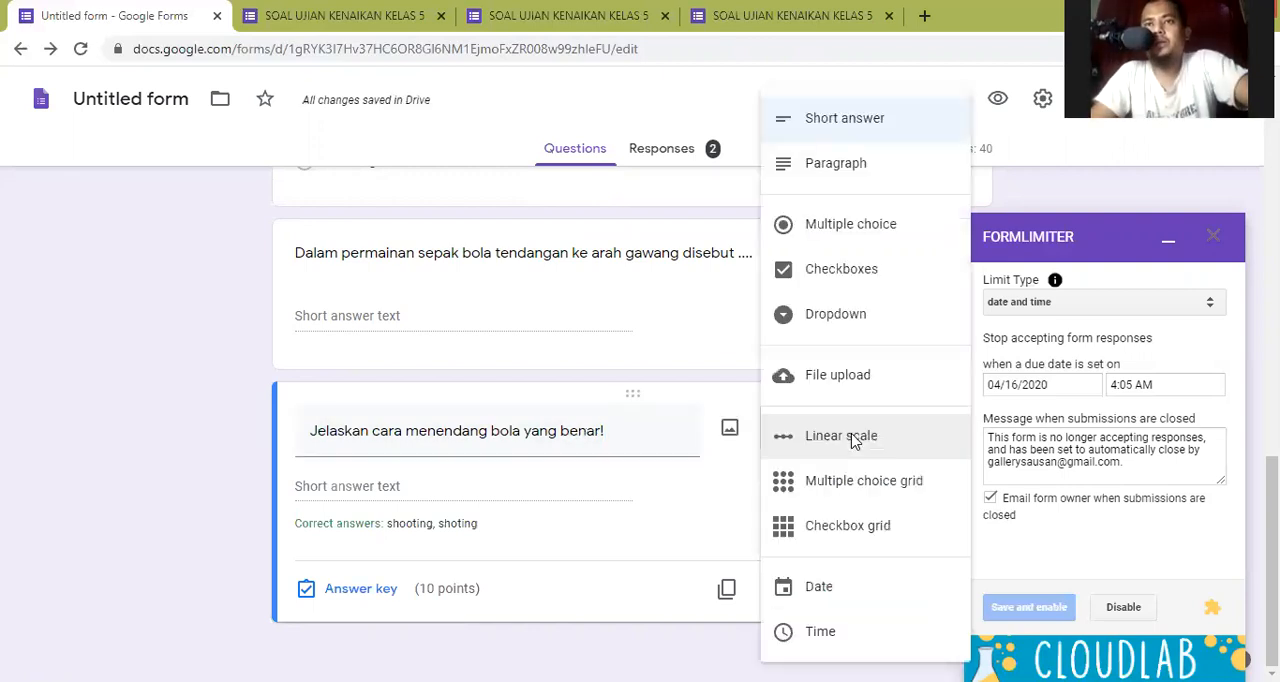
pyautogui.press('Down')
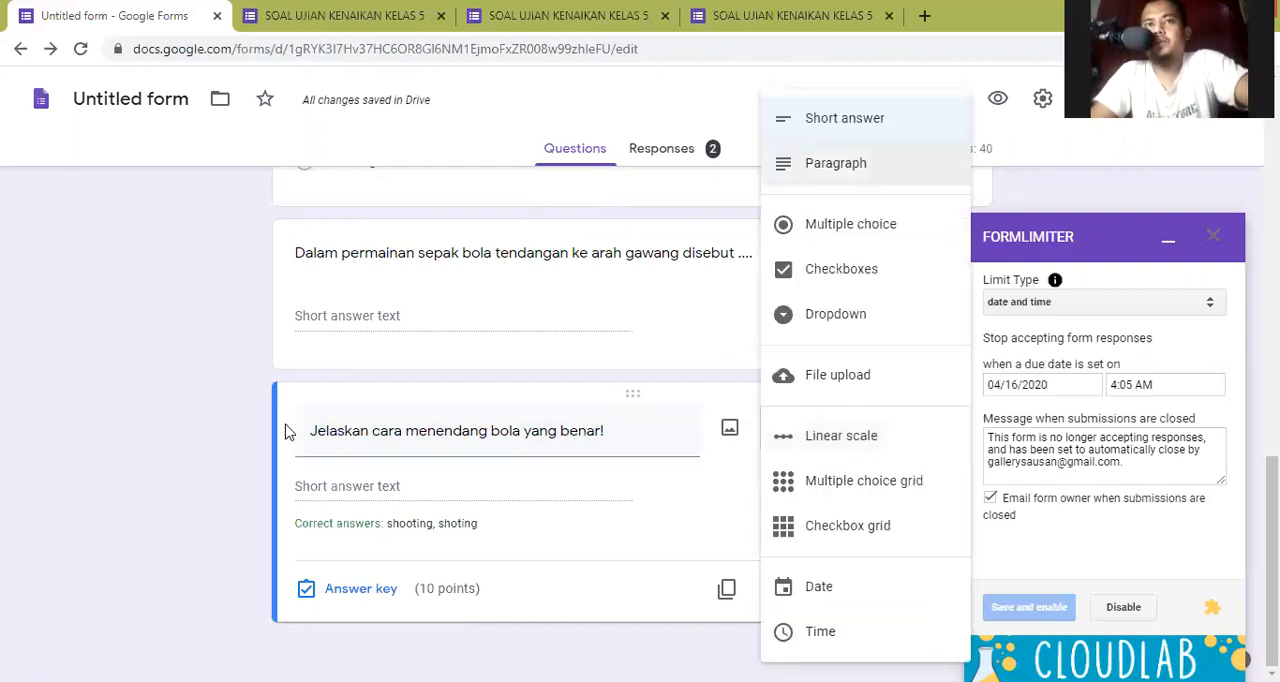
pyautogui.press('Return')
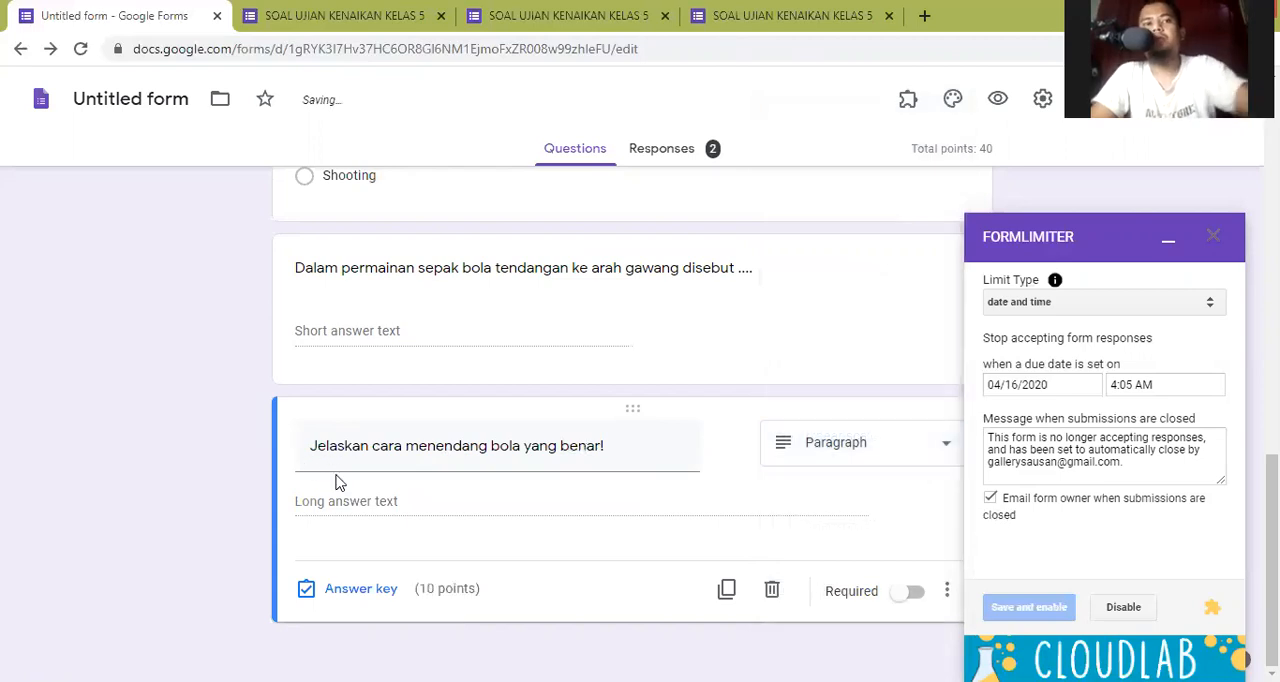
# - Examine the points and answer feedback options in the answer key of the paragraph question, comparing it with the earlier questions
pyautogui.click(350, 590)
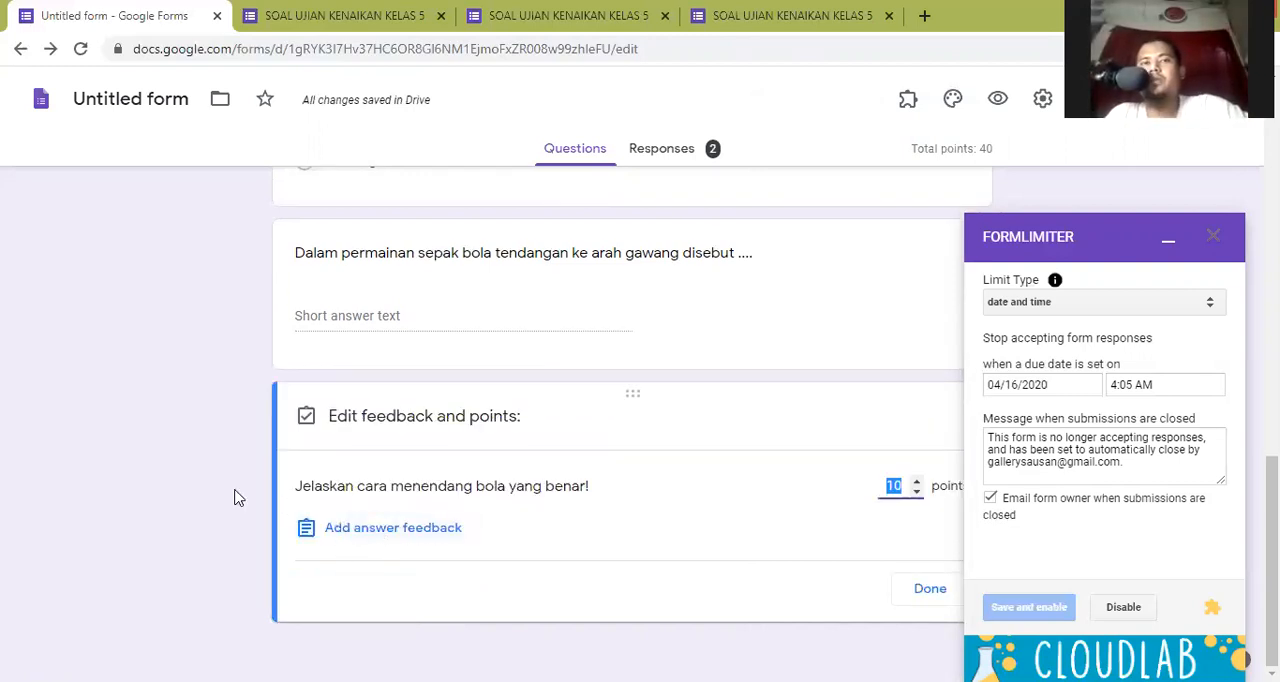
pyautogui.click(393, 527)
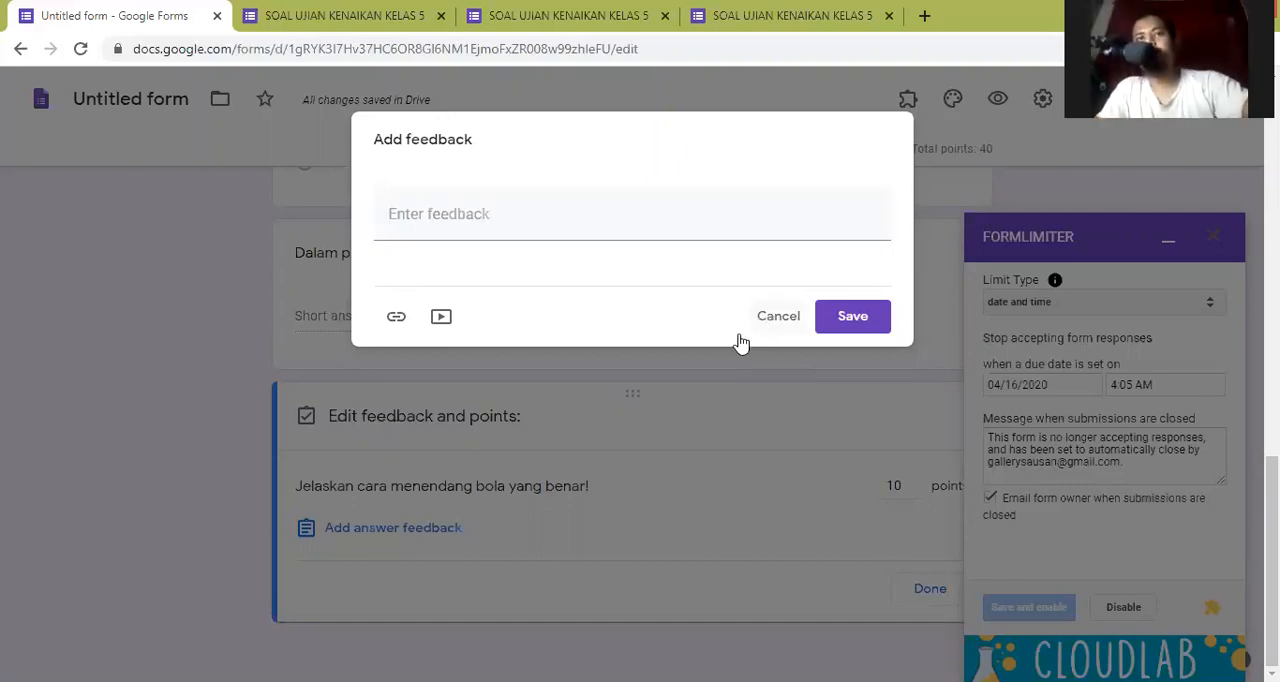
pyautogui.click(476, 494)
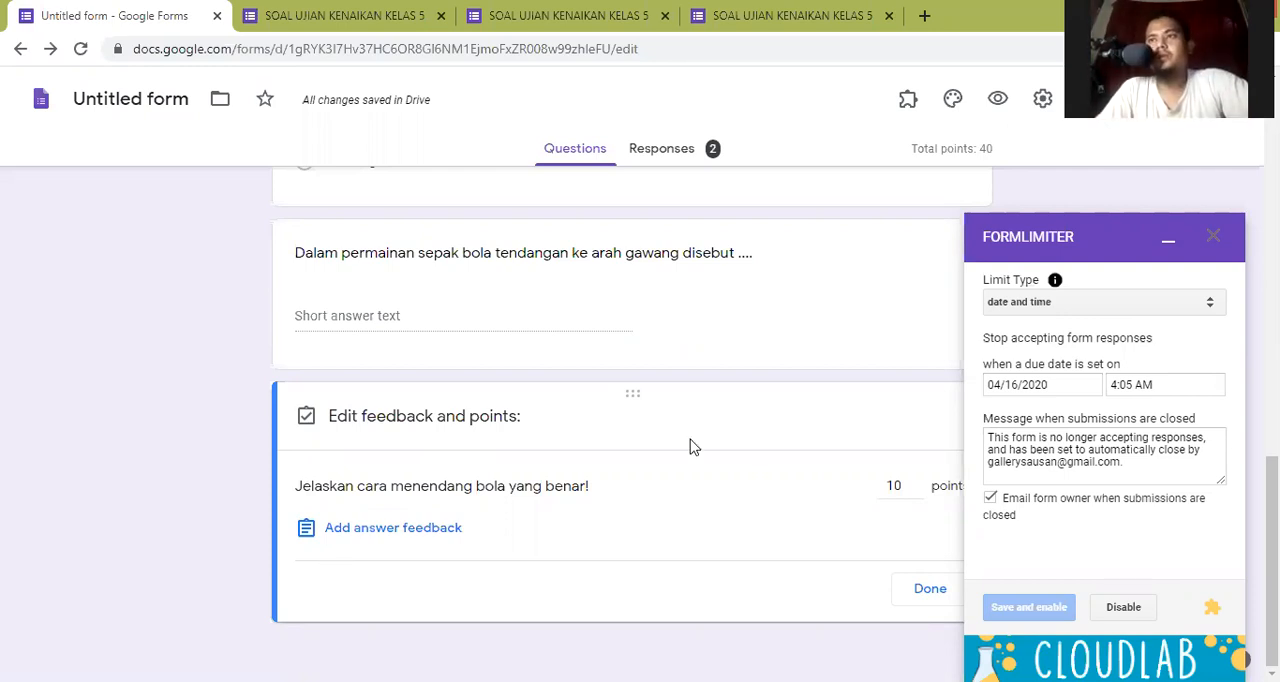
pyautogui.scroll(4, 690, 446)
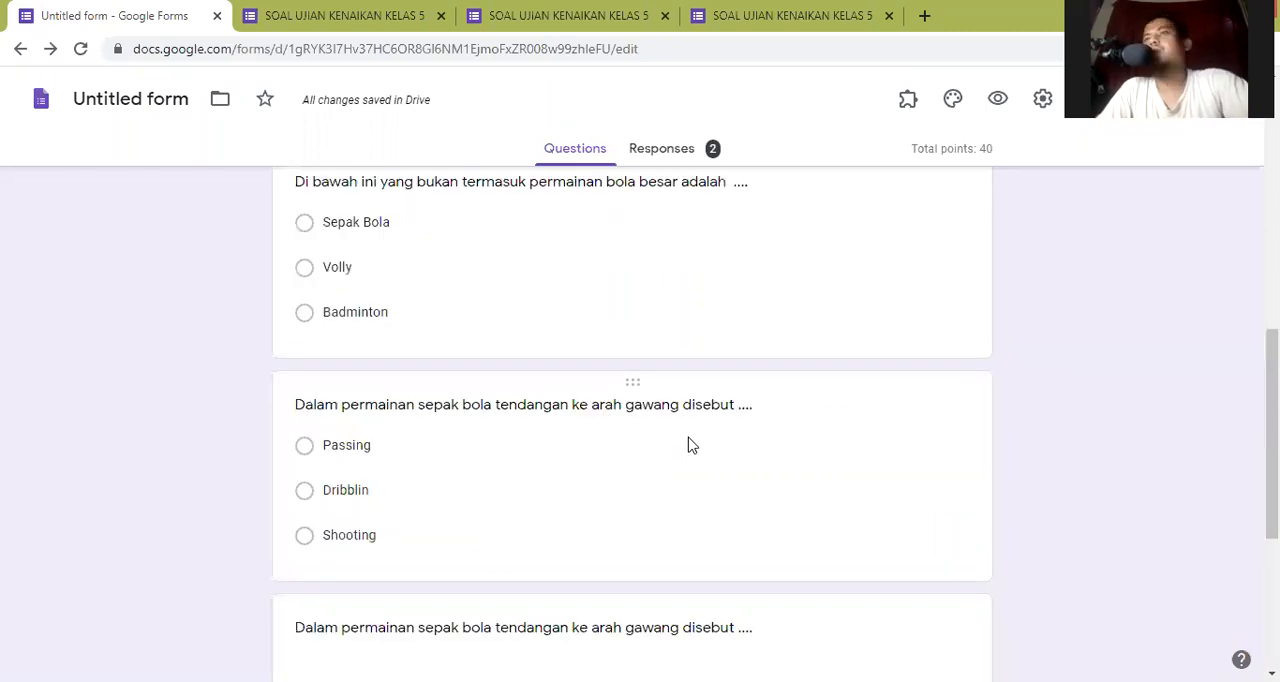
pyautogui.scroll(-4, 690, 446)
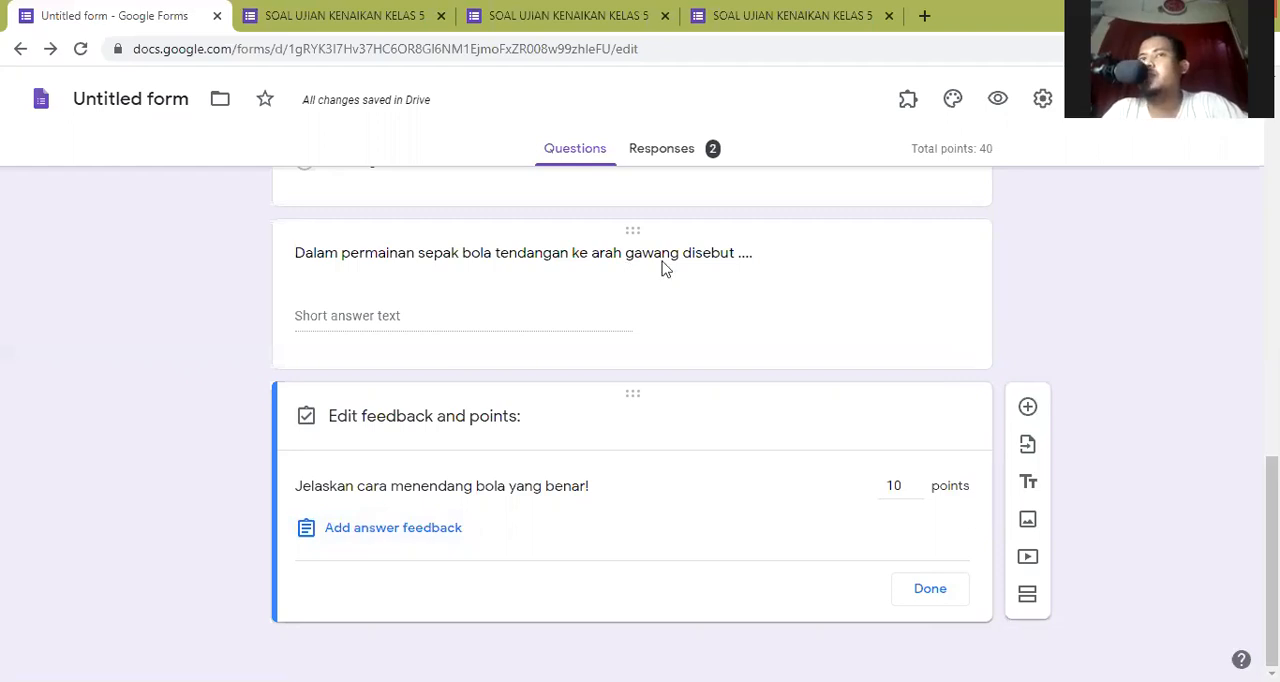
pyautogui.scroll(3, 690, 320)
pyautogui.scroll(-3, 680, 330)
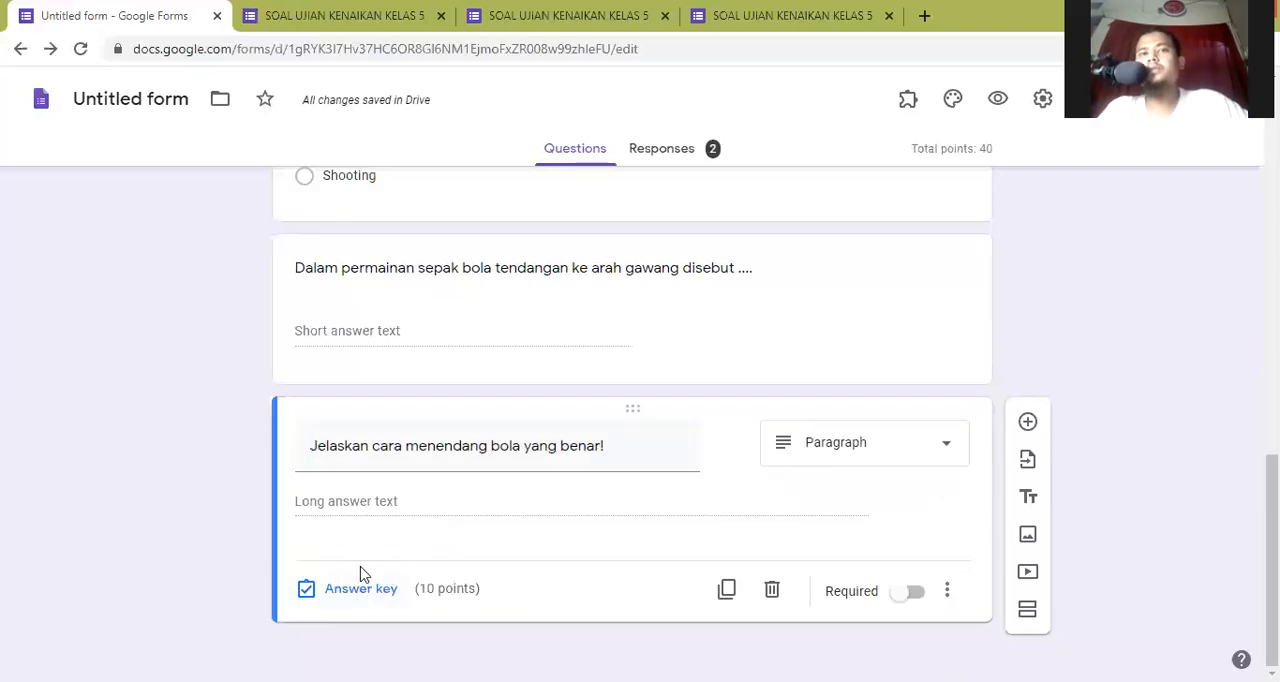
pyautogui.click(361, 588)
pyautogui.click(366, 537)
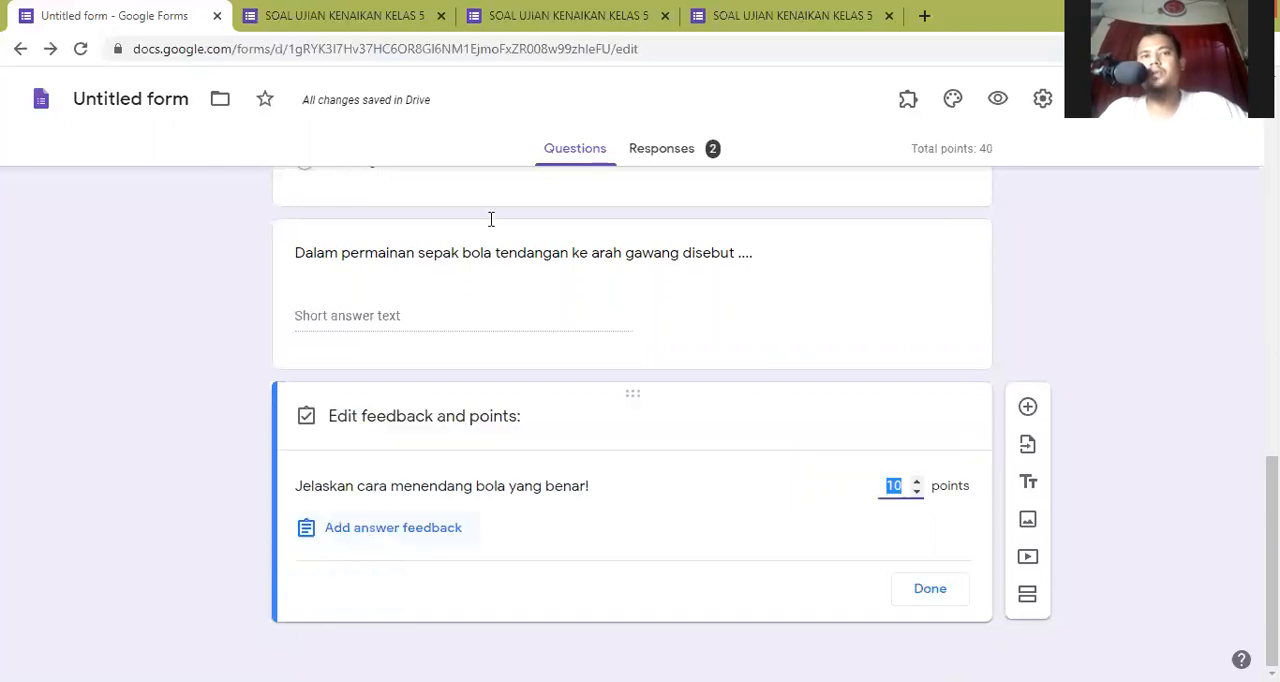
# - Add the answer feedback "Terimakasih" to the paragraph question about menendang bola
pyautogui.click(491, 221)
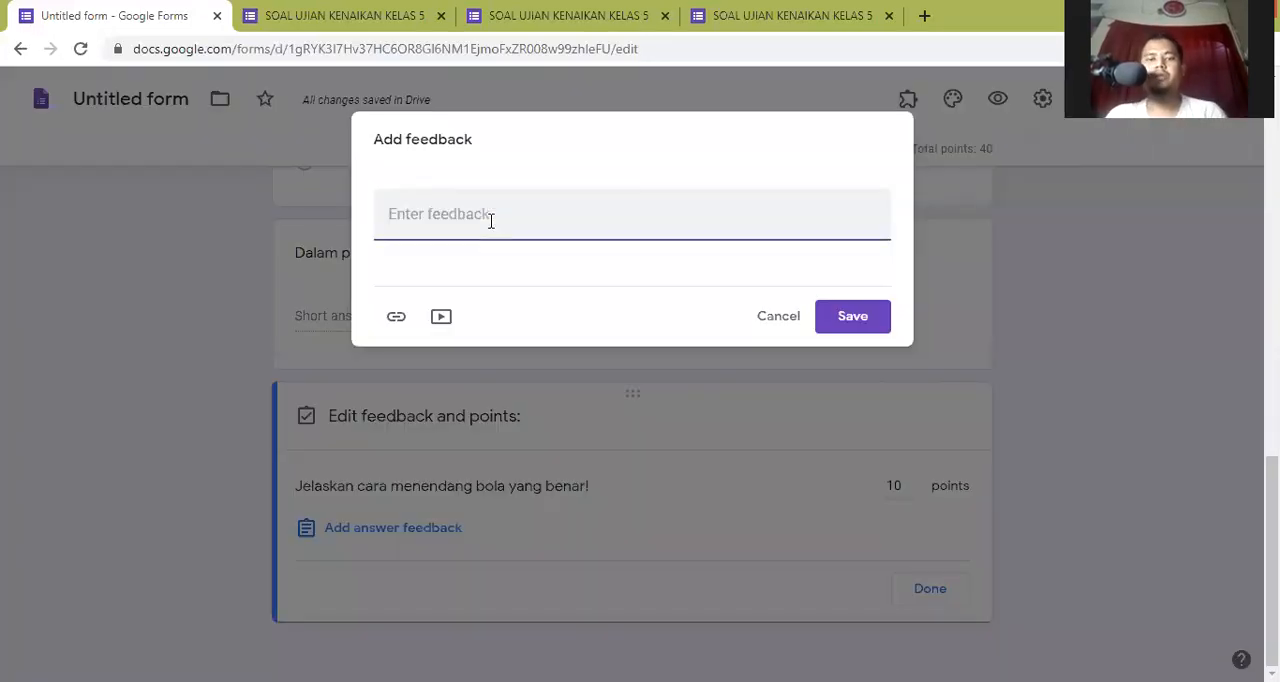
pyautogui.write('Terimakasij')
pyautogui.press('BackSpace')
pyautogui.write('h')
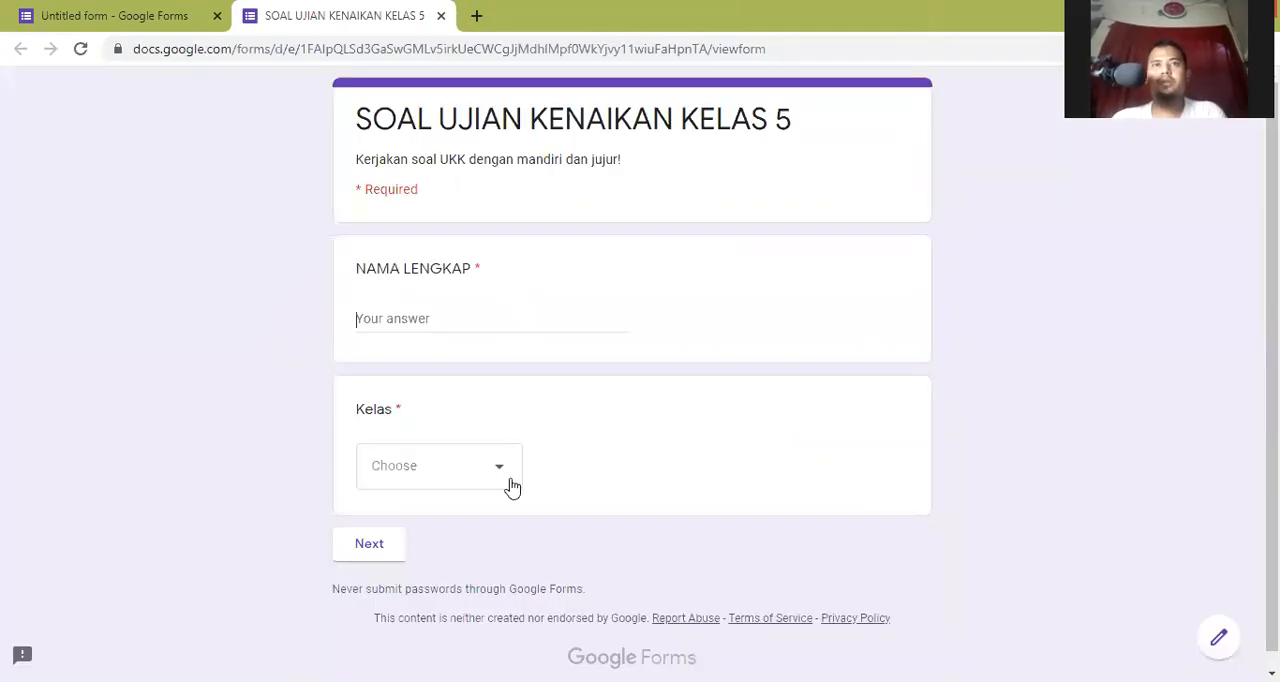
# - Fill in the full name and class 5 in a new trial response and continue to the exam questions
pyautogui.write('ryn')
pyautogui.click(379, 548)
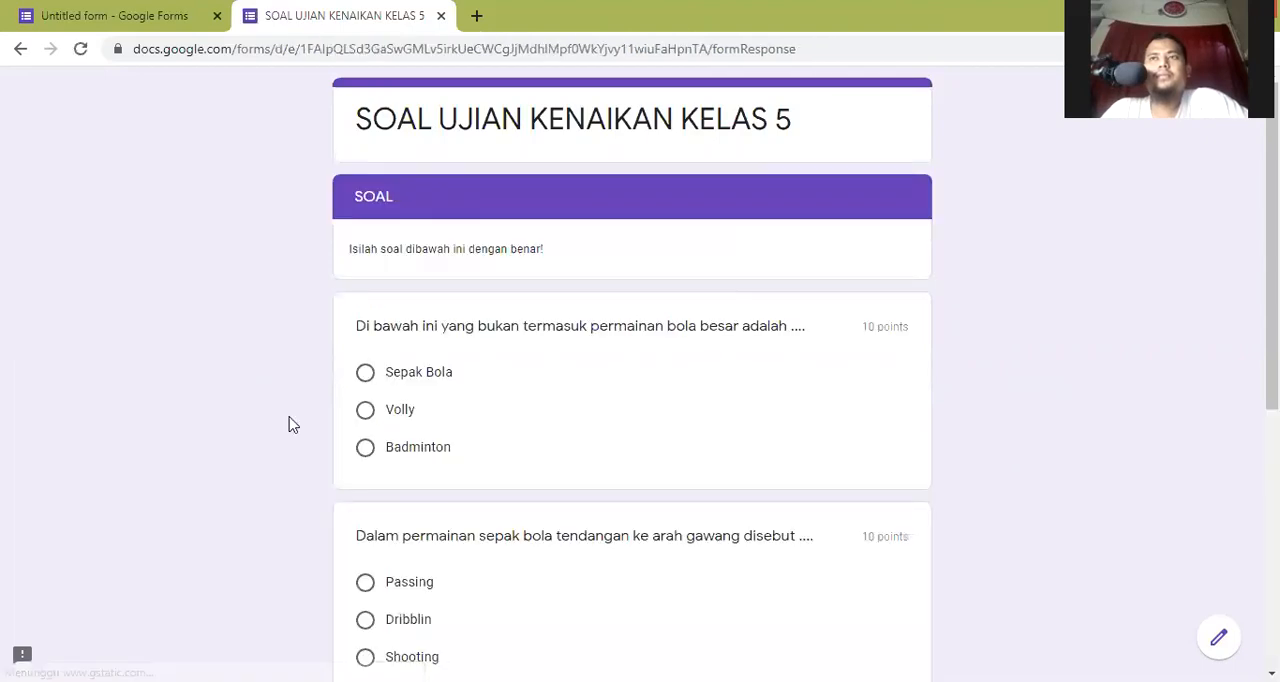
# - Answer the multiple-choice questions with Badminton and Shooting, and the short-answer question with "shooting"
pyautogui.scroll(-1, 386, 487)
pyautogui.click(365, 353)
pyautogui.scroll(-2, 360, 404)
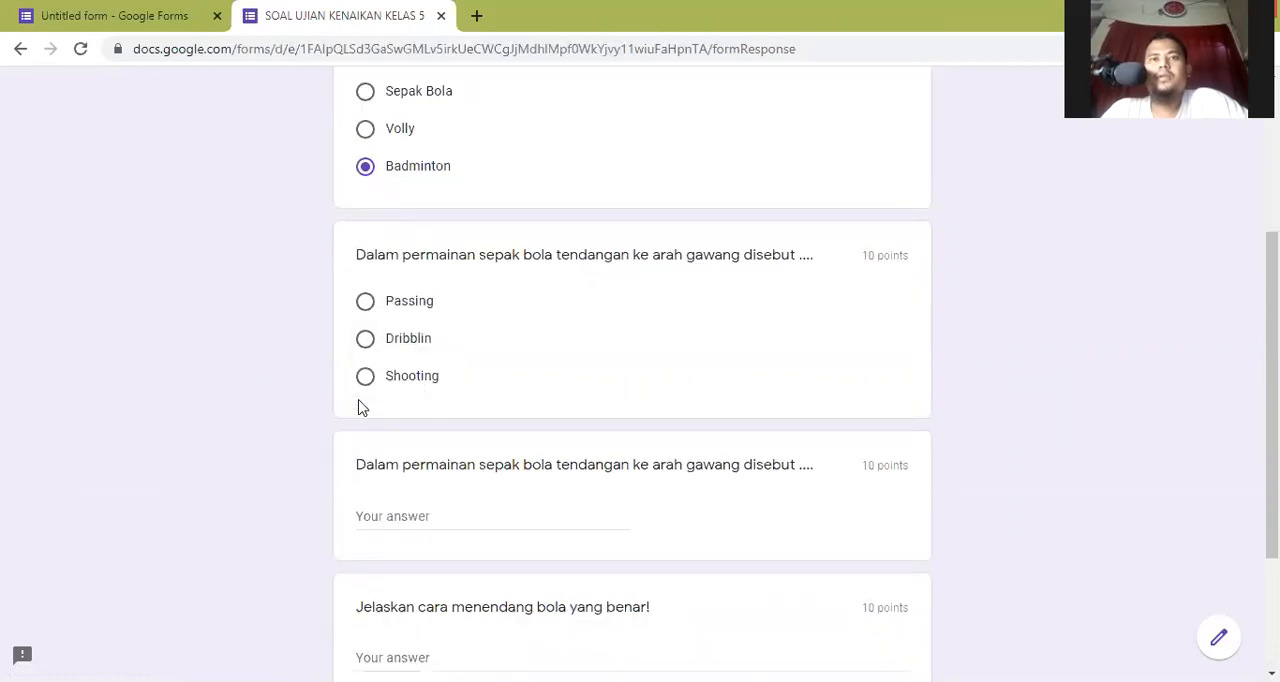
pyautogui.click(414, 517)
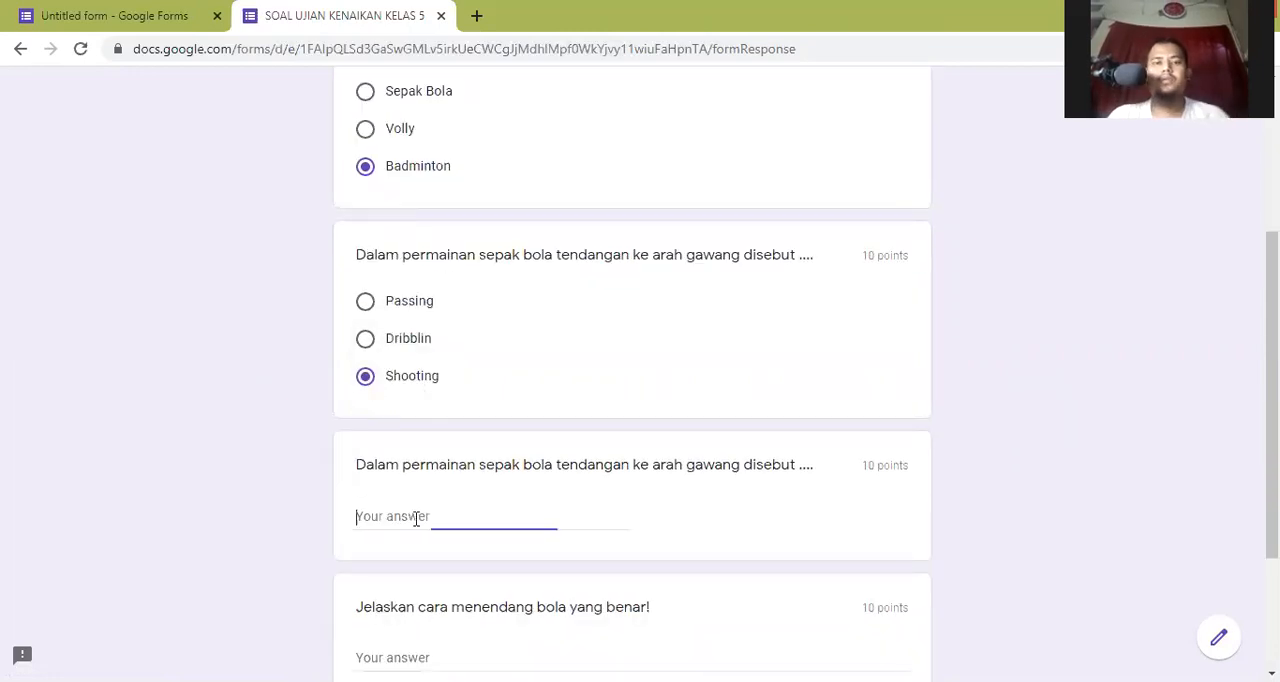
pyautogui.write('shooting')
# - Answer the essay question about menendang bola with "Terimakasih" and submit the trial response
pyautogui.scroll(-2, 424, 525)
pyautogui.click(420, 469)
pyautogui.write('Terimaka')
pyautogui.press('BackSpace')
pyautogui.write('asih')
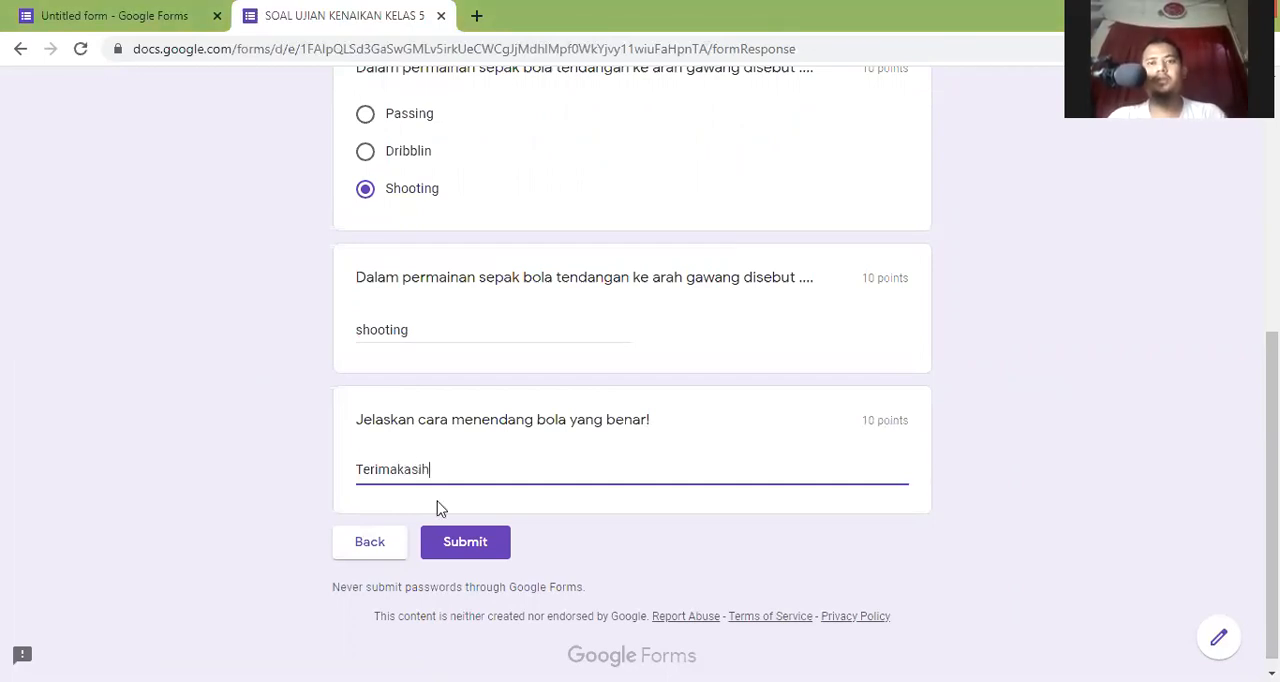
pyautogui.click(465, 545)
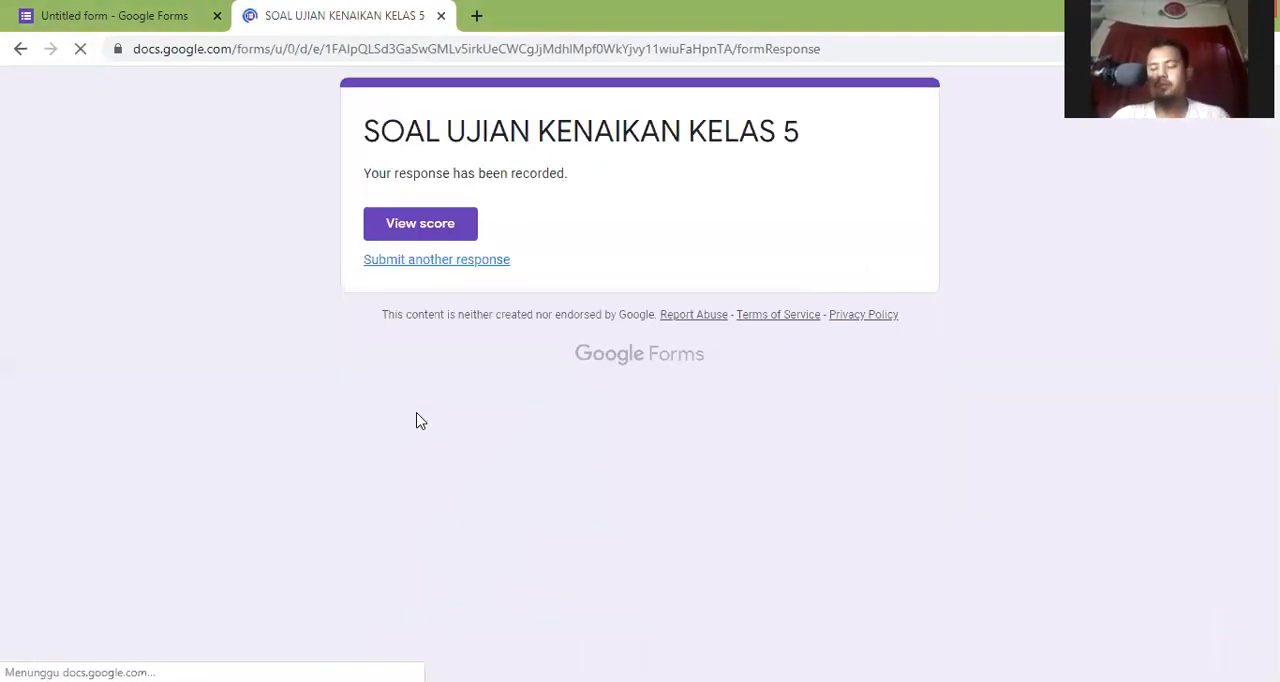
# - View the score of the submitted response, examine the total points and the essay question's marking and feedback, and return to the confirmation page
pyautogui.click(428, 234)
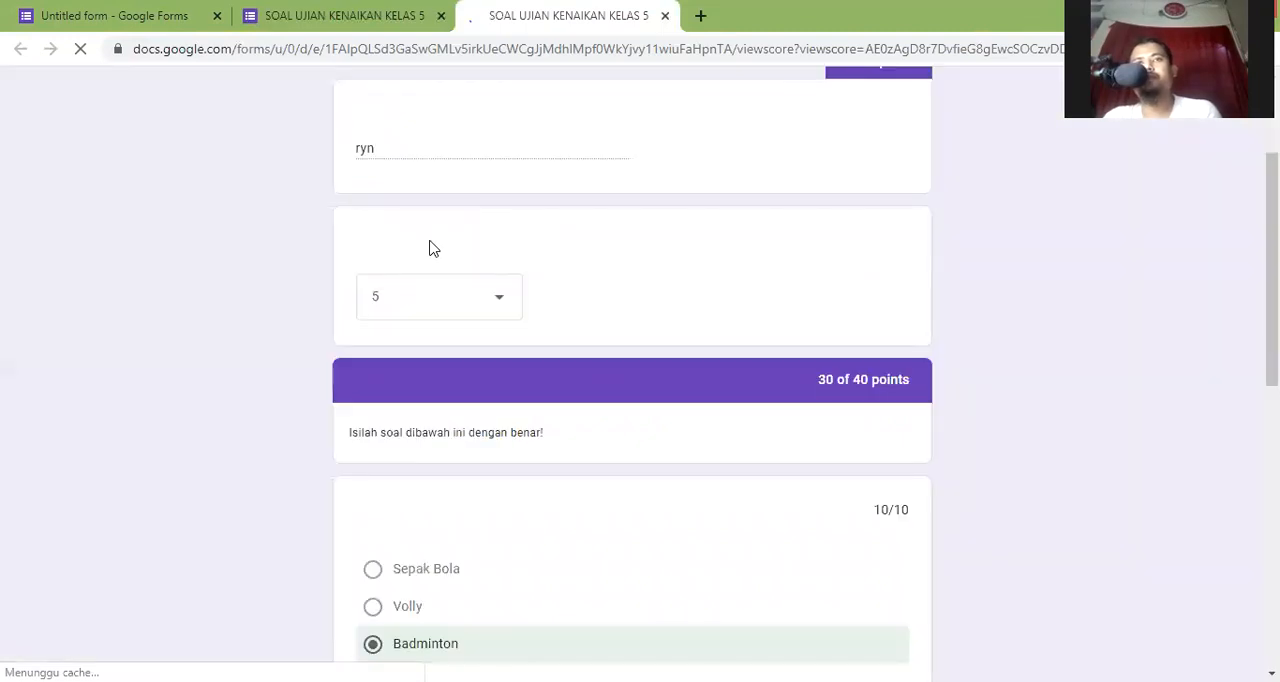
pyautogui.scroll(1, 433, 248)
pyautogui.scroll(-10, 433, 248)
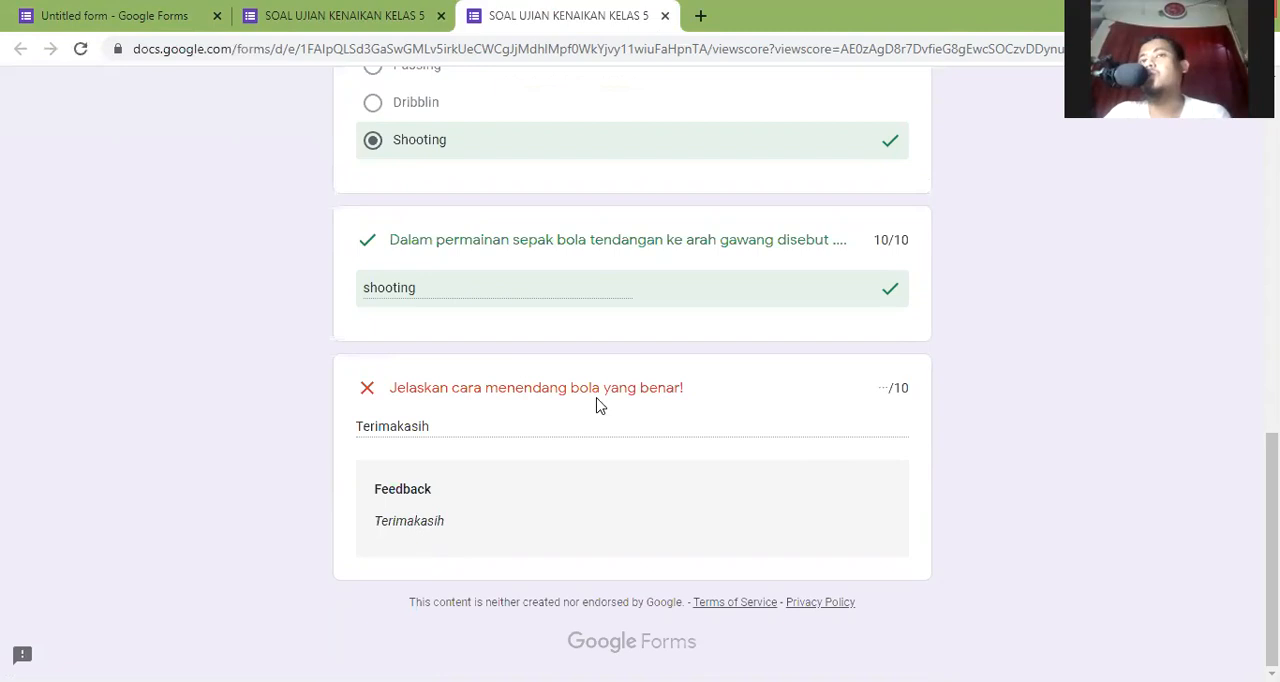
pyautogui.scroll(1, 560, 476)
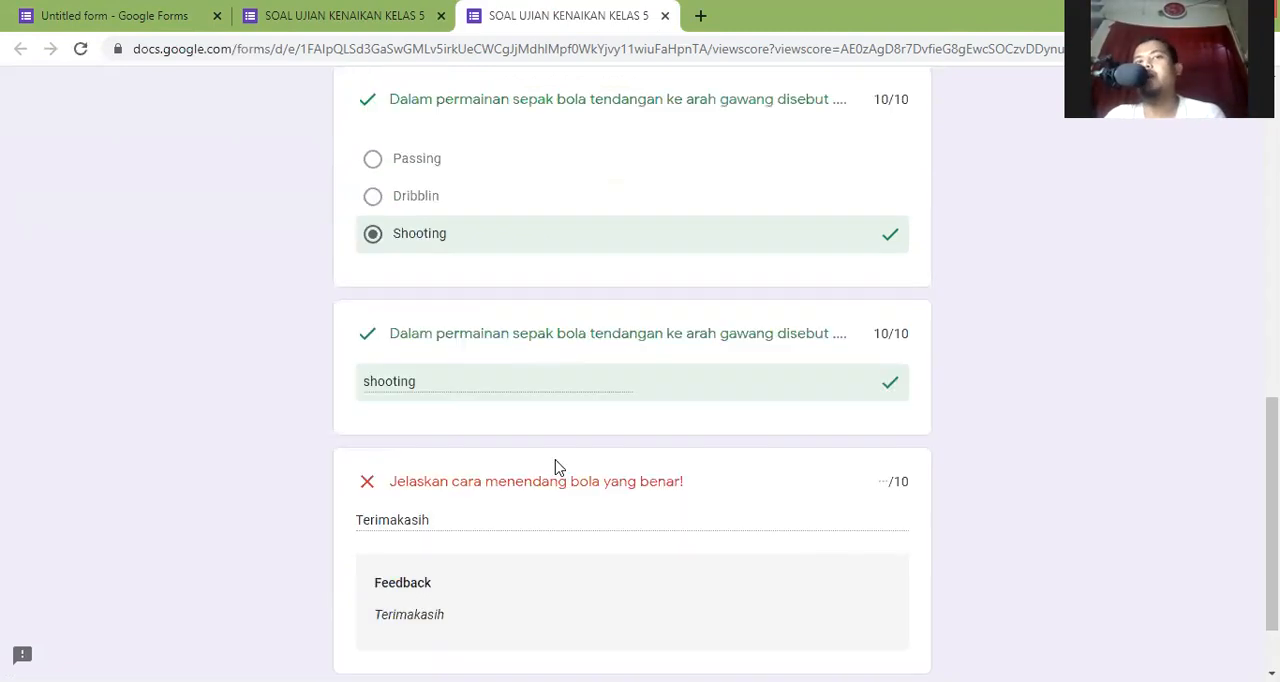
pyautogui.scroll(-1, 555, 470)
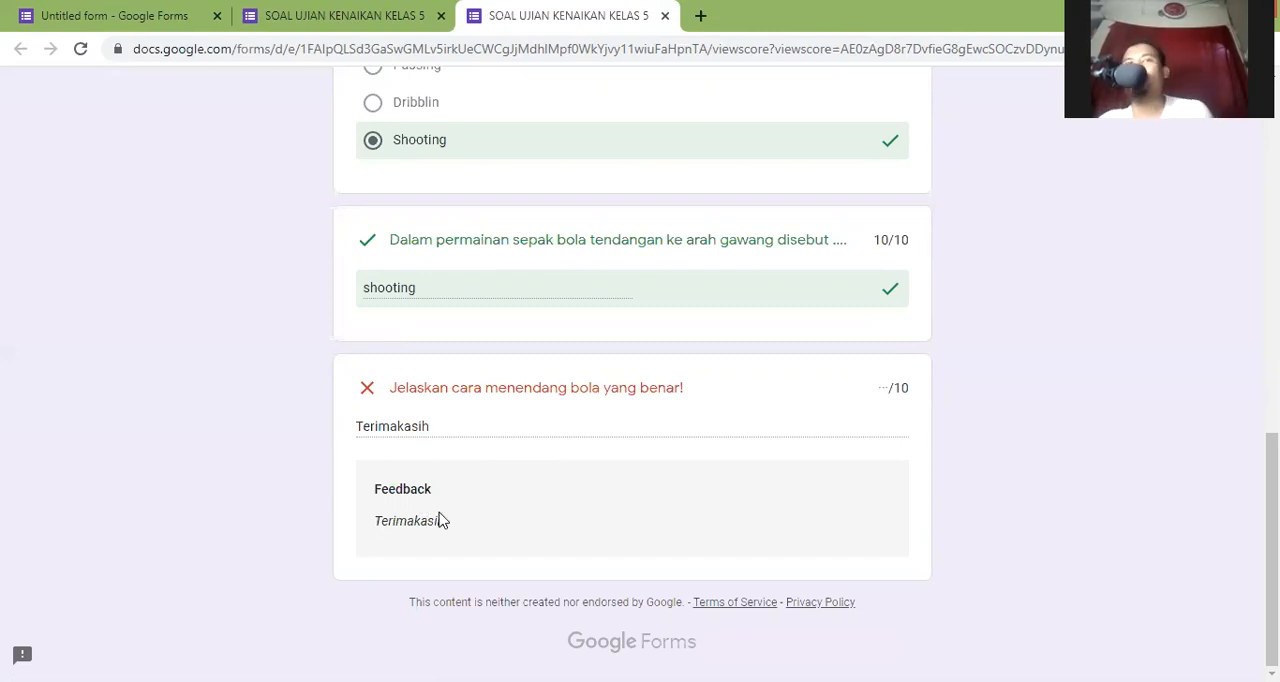
pyautogui.scroll(1, 442, 522)
pyautogui.scroll(-1, 441, 518)
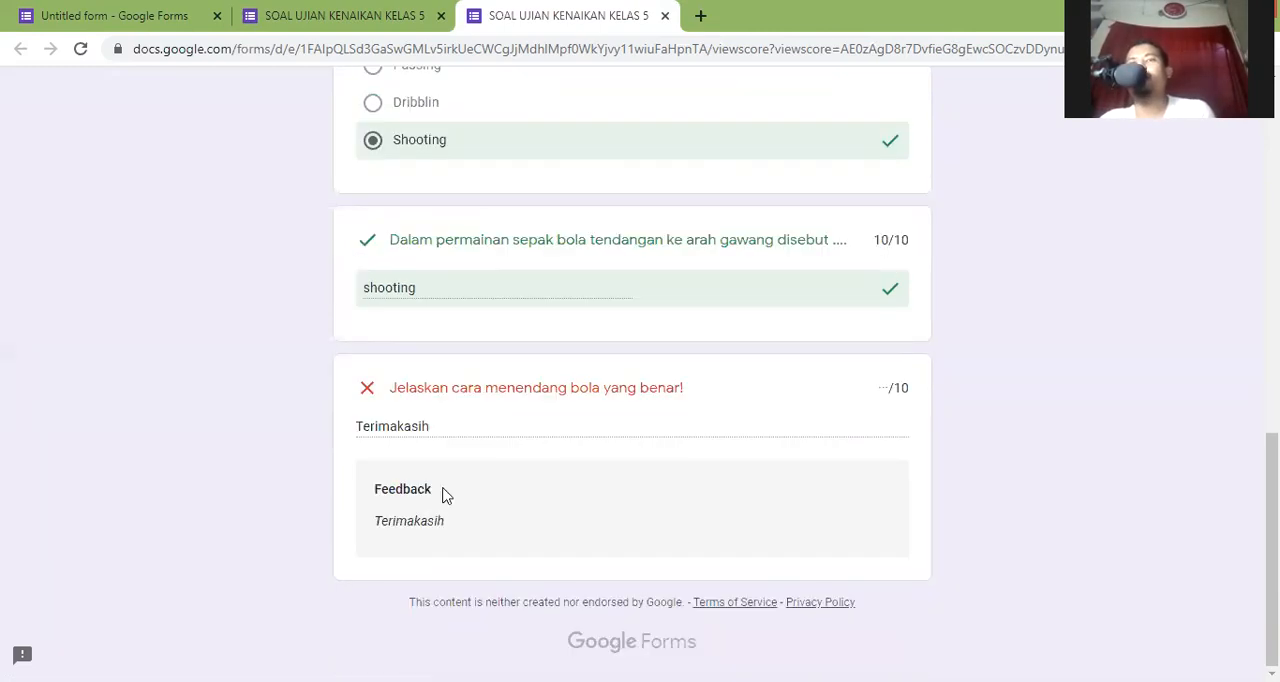
pyautogui.press('Home')
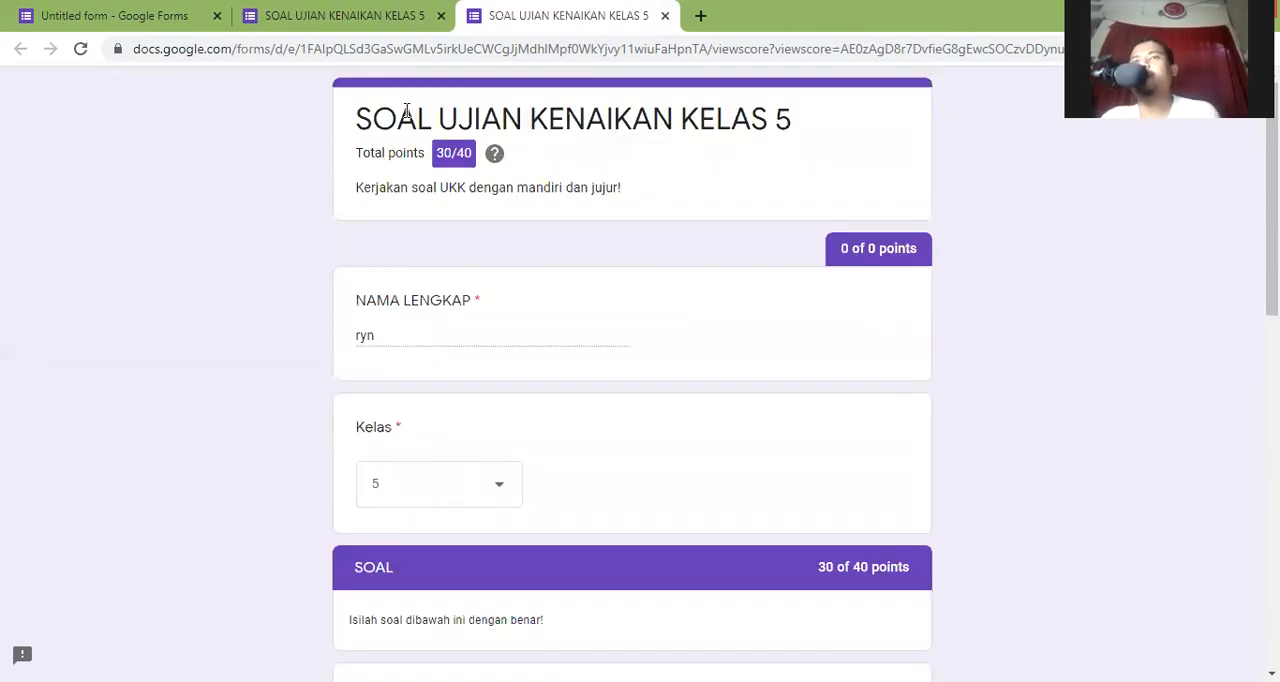
pyautogui.click(318, 24)
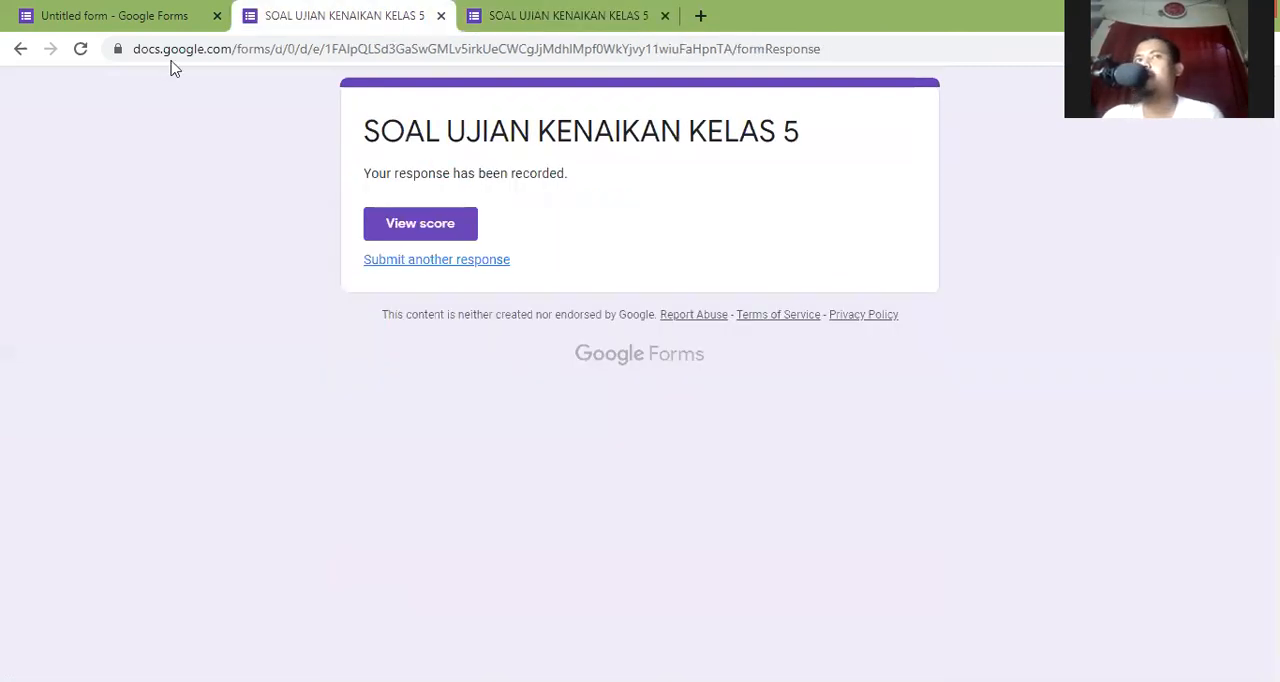